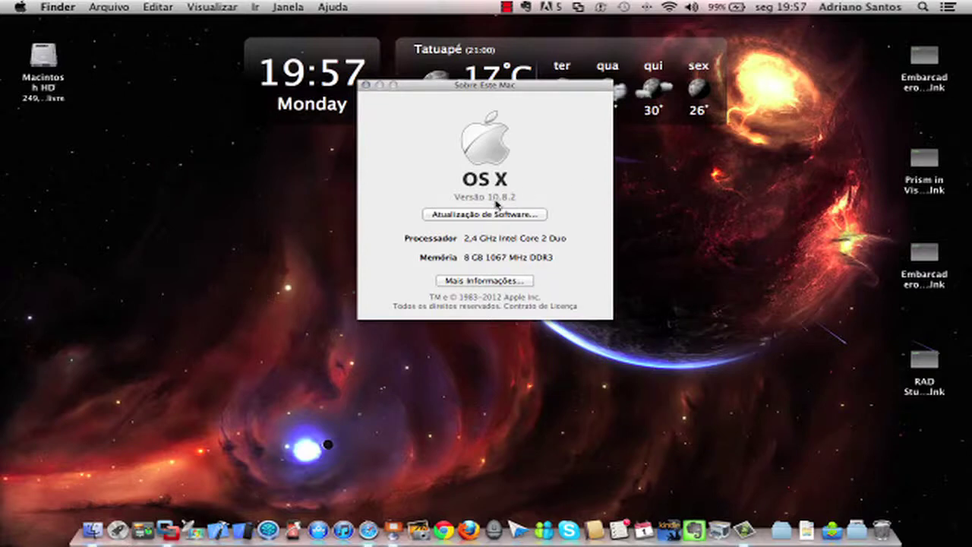
Step: Close the system information window, switch to the Windows 7 virtual machine in VMware Fusion and check the running RAD Studio XE2
click(366, 86)
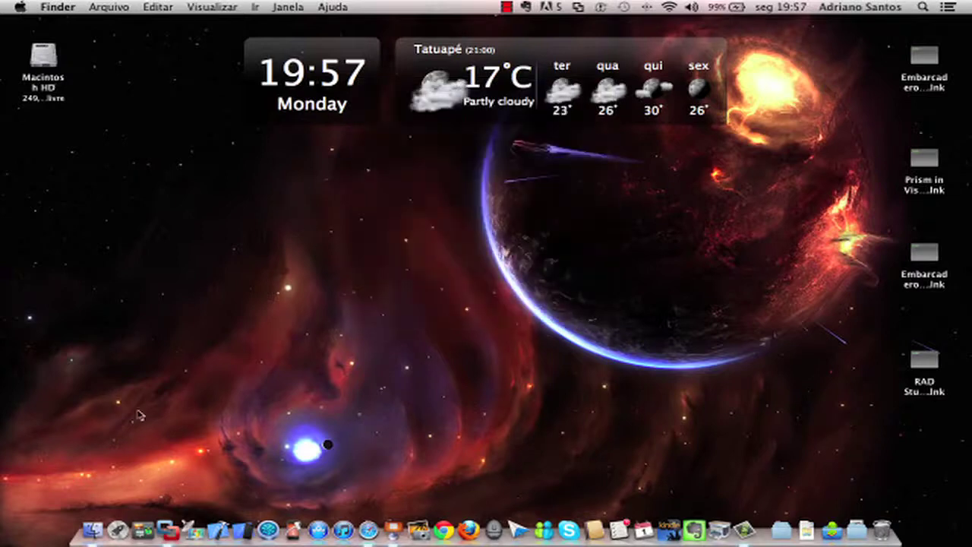
click(171, 520)
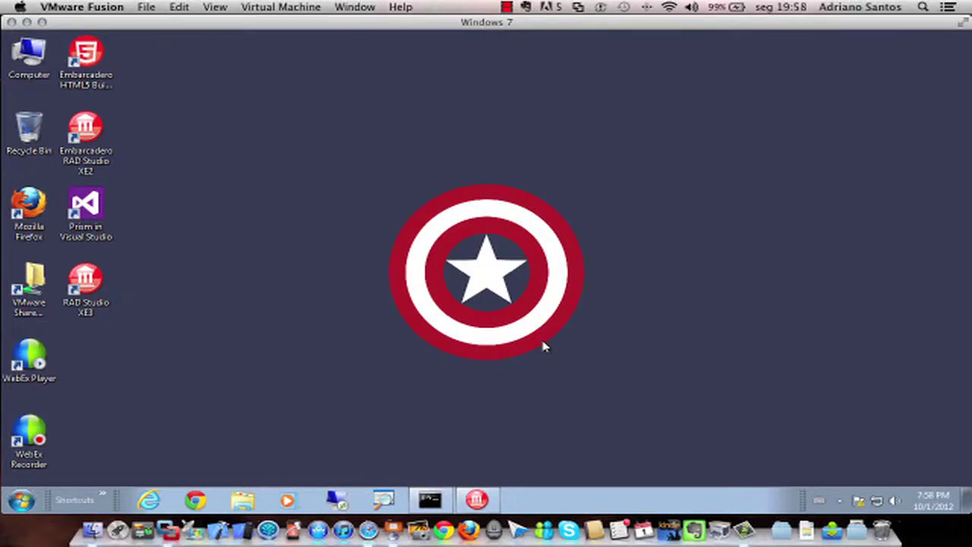
click(478, 499)
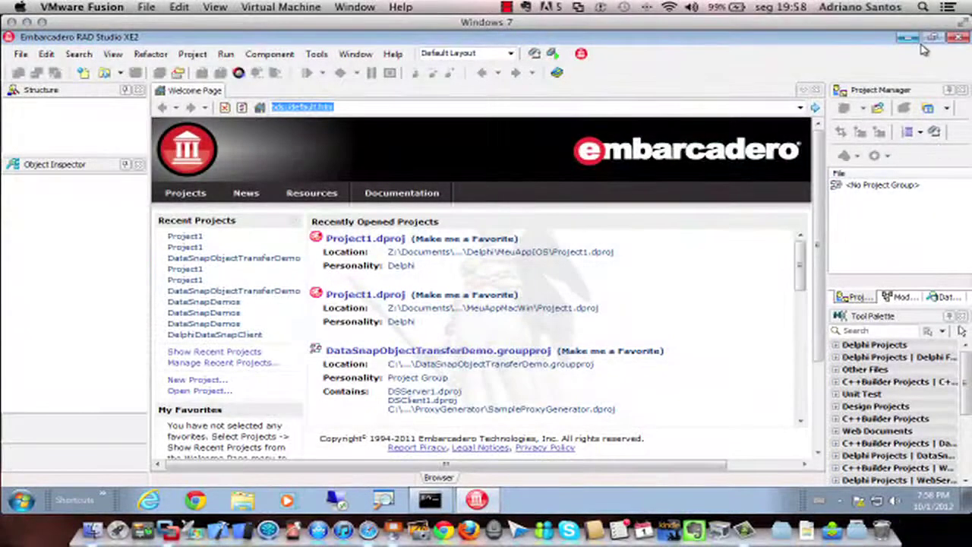
click(906, 36)
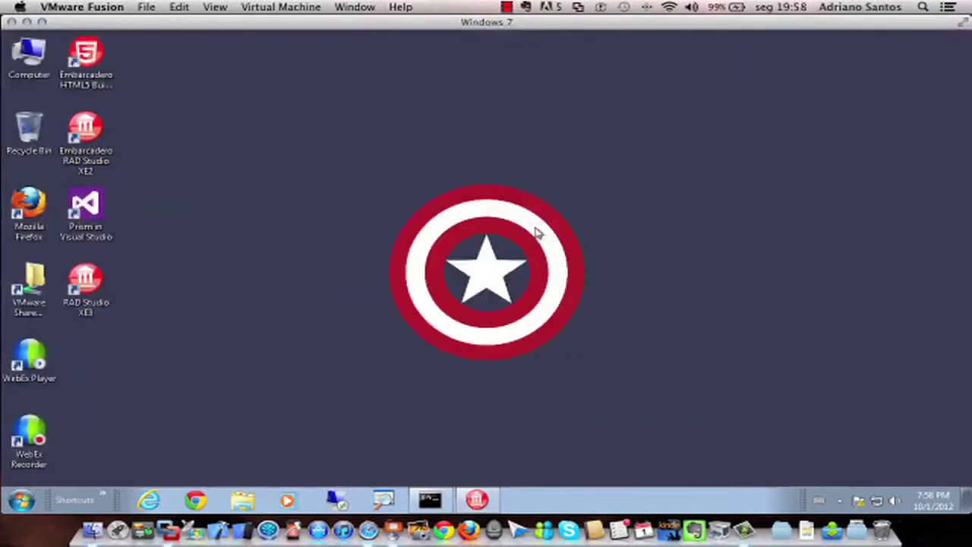
Step: Launch RAD Studio XE3 in the virtual machine and minimize its window once it has loaded
double_click(94, 282)
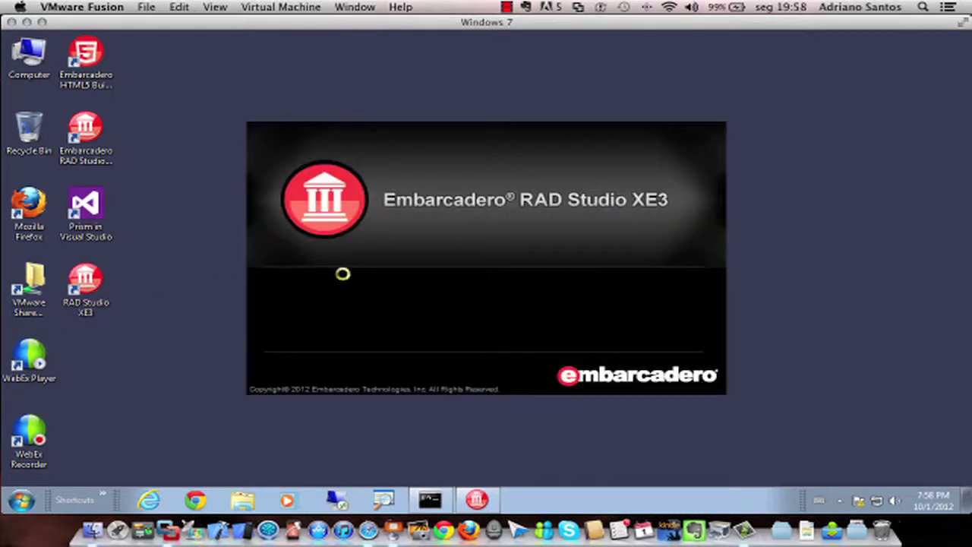
click(27, 22)
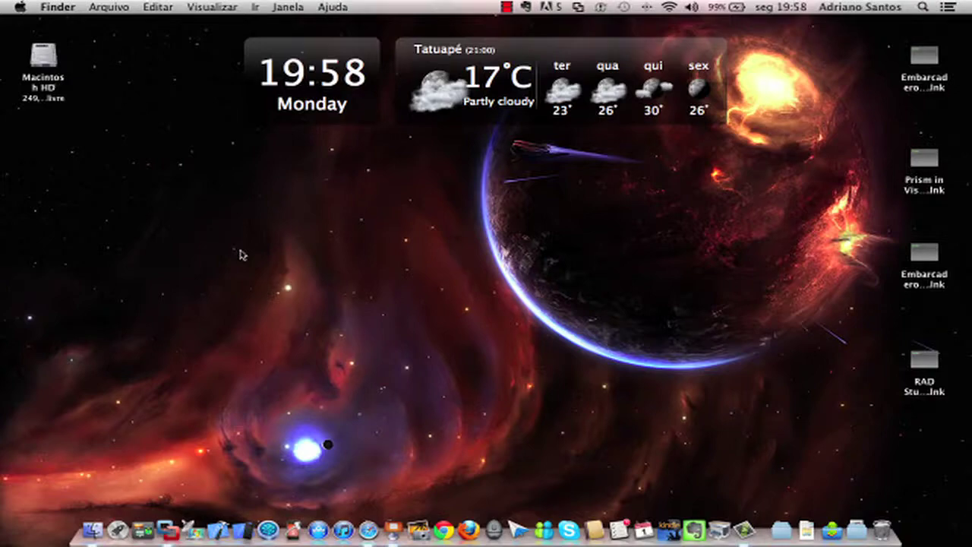
click(183, 528)
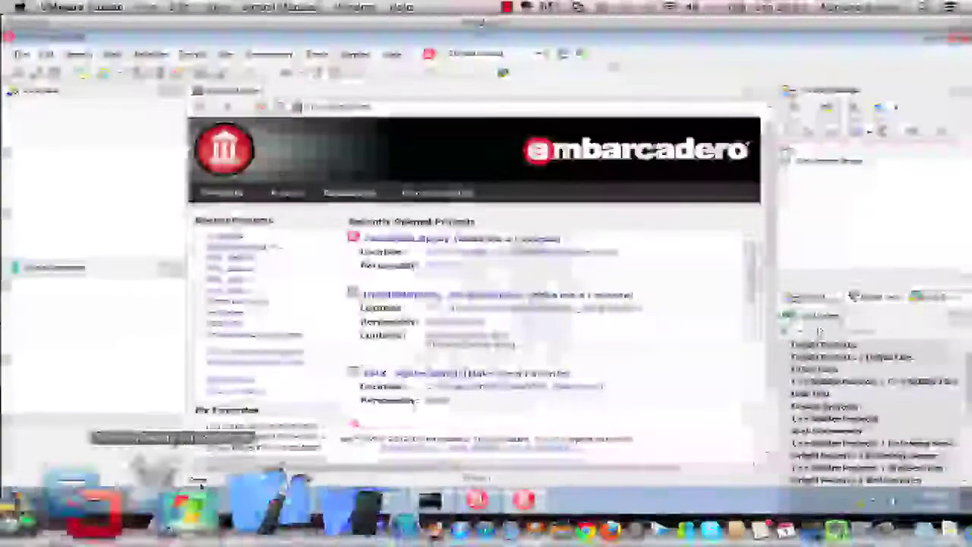
click(915, 39)
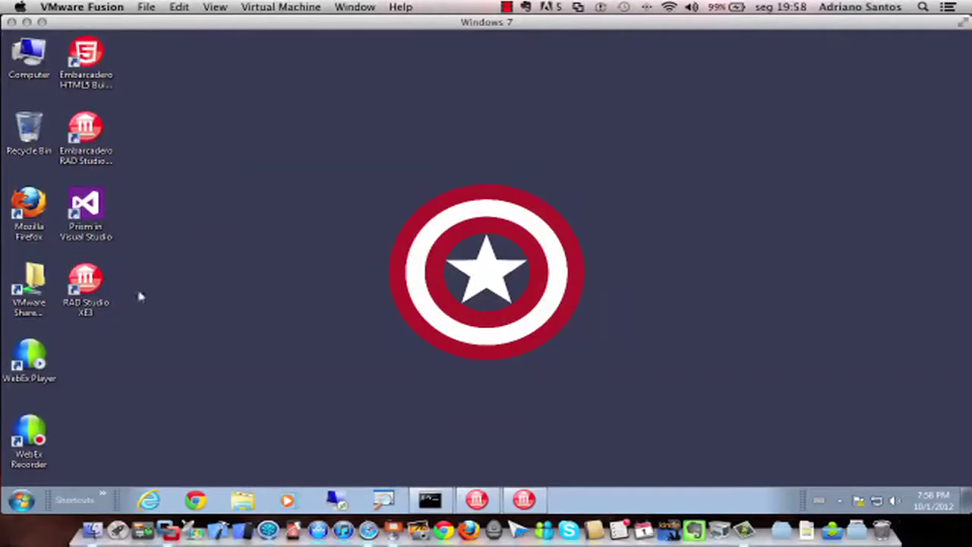
Step: Browse in Windows Explorer to C:\Program Files (x86)\Embarcadero\RAD Studio\9.0\PAServer
click(245, 498)
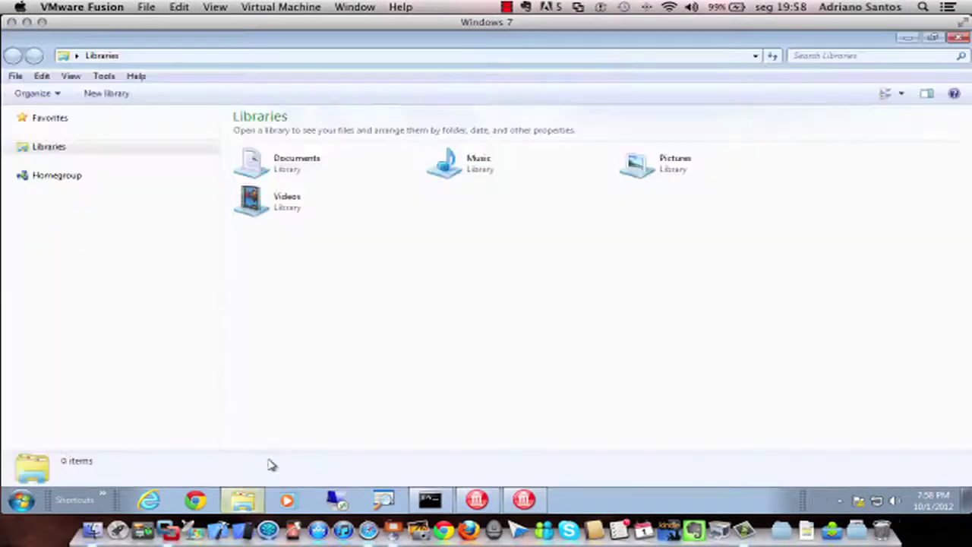
click(62, 218)
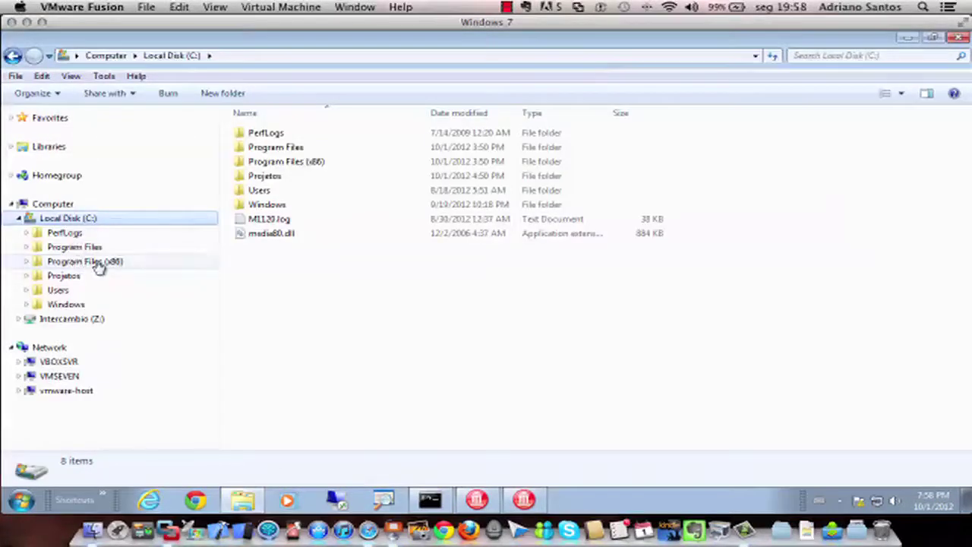
click(98, 264)
click(276, 220)
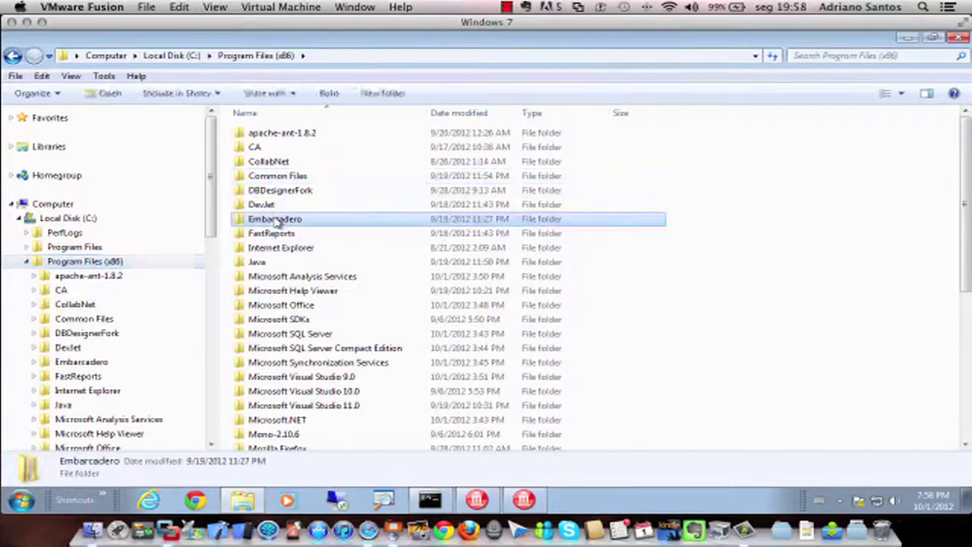
double_click(276, 220)
double_click(265, 160)
click(255, 134)
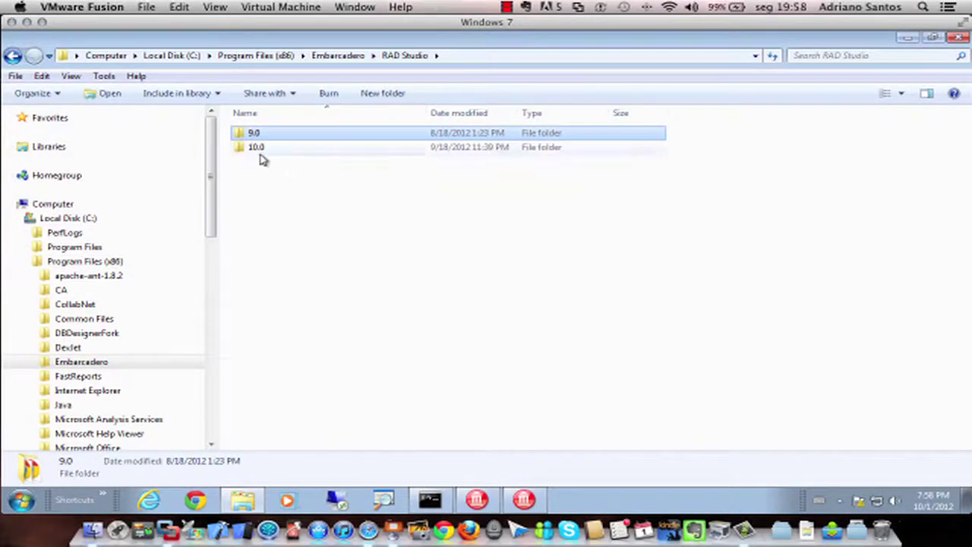
double_click(256, 133)
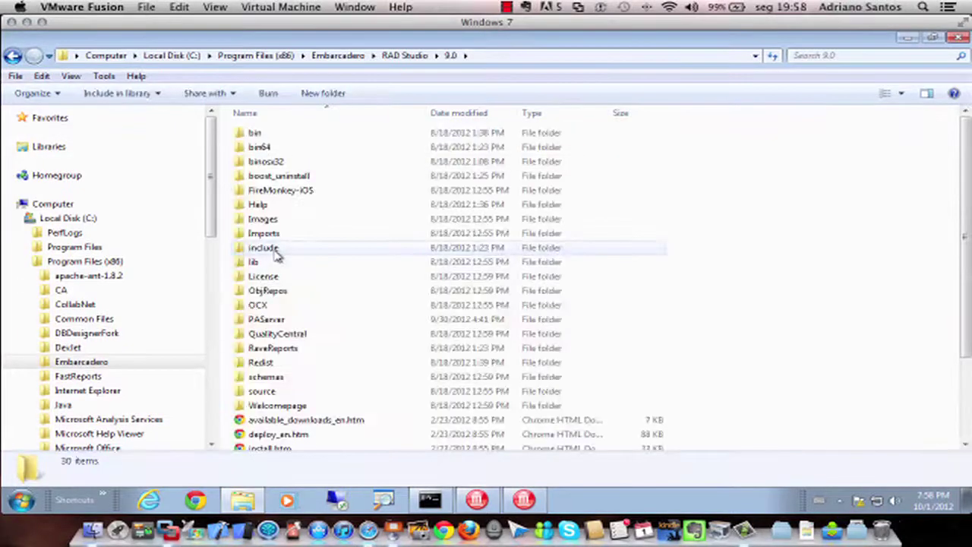
click(281, 320)
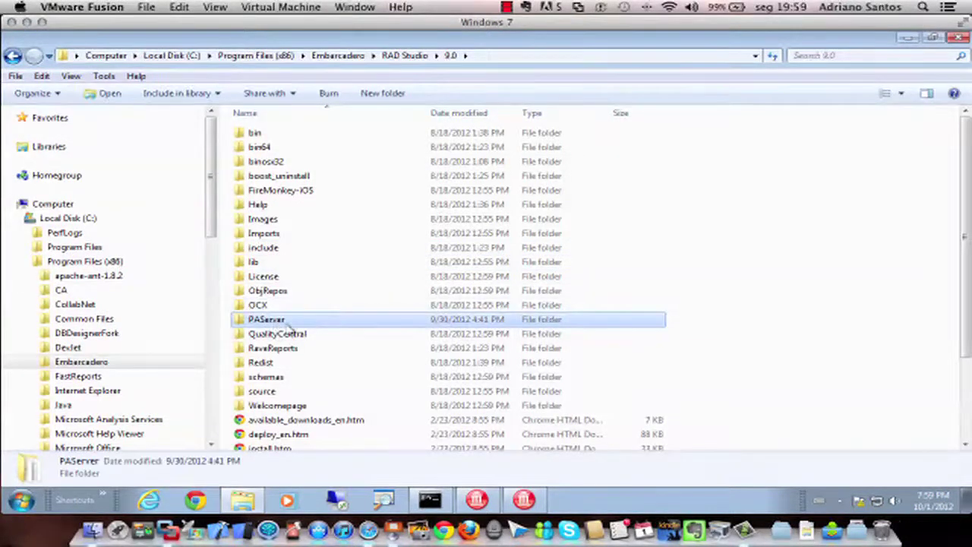
double_click(289, 323)
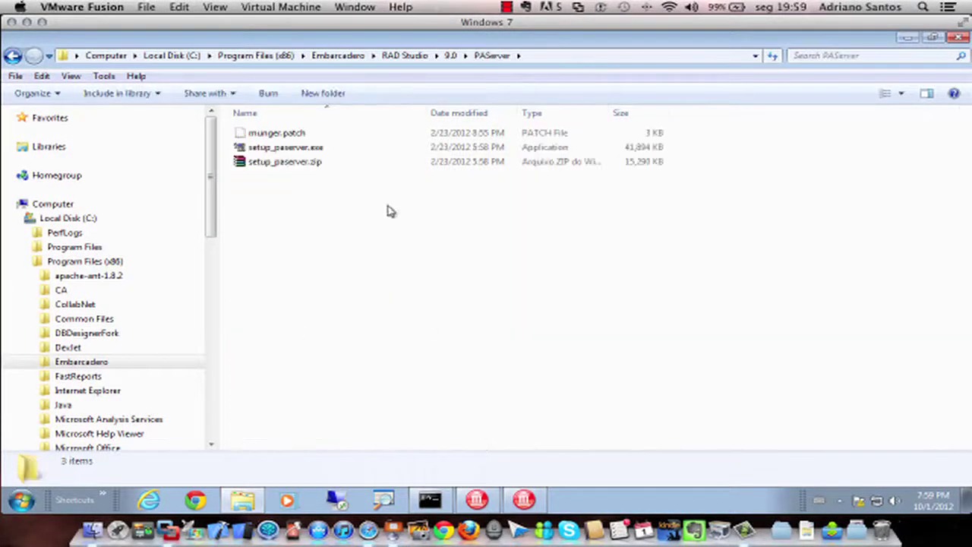
Step: Copy setup_paserver.zip from the PAServer folder to the clipboard
click(295, 168)
right_click(296, 168)
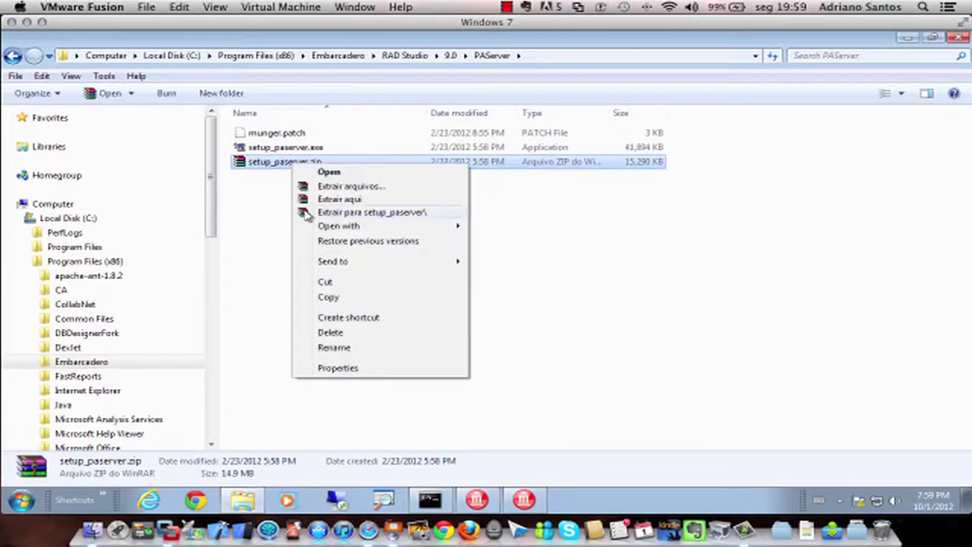
click(346, 297)
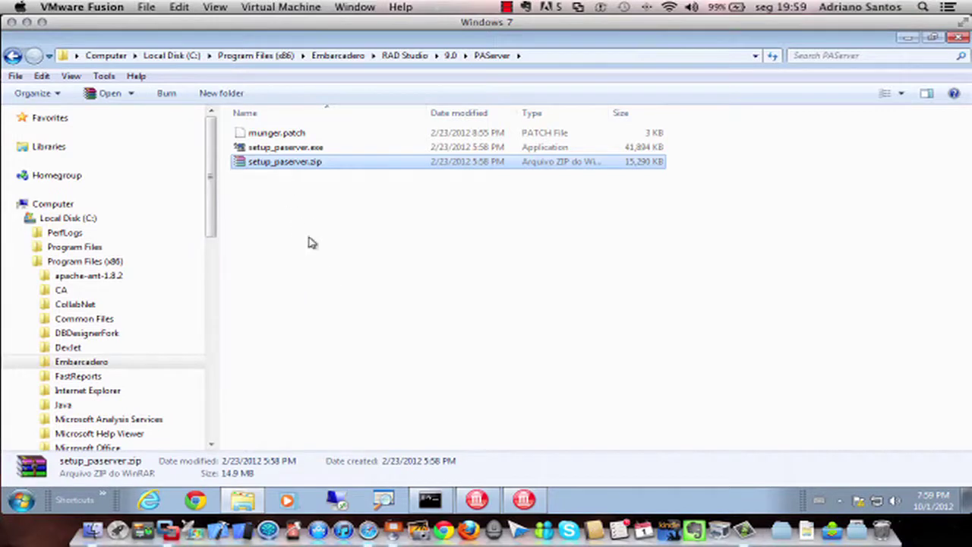
right_click(277, 163)
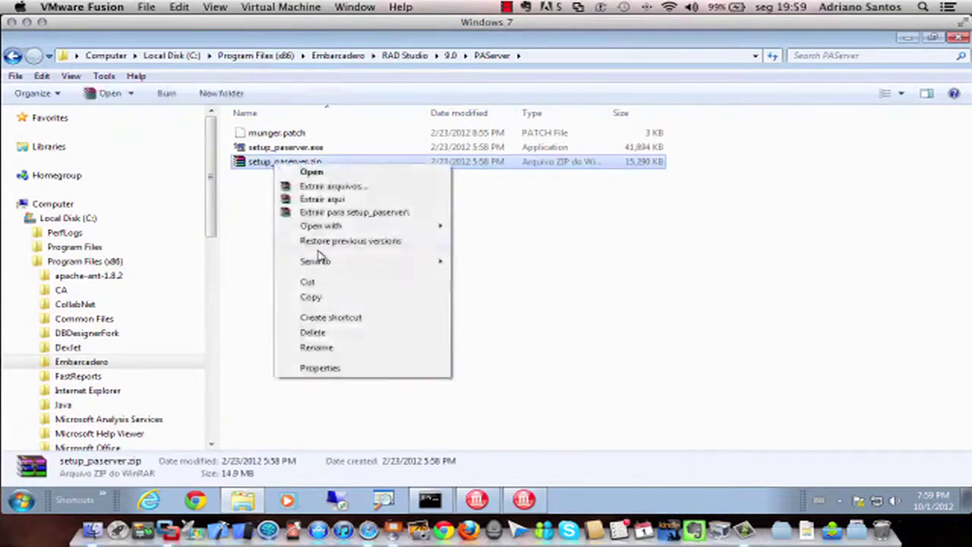
click(333, 297)
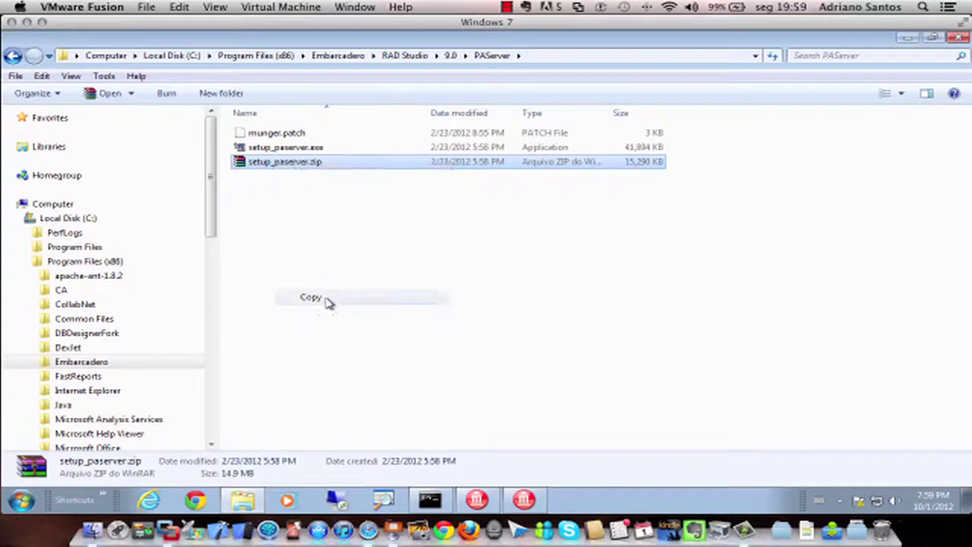
Step: Go to the Documents\Projects\Samples\Delphi folder on the shared Intercambio (Z:) drive
click(21, 220)
click(86, 240)
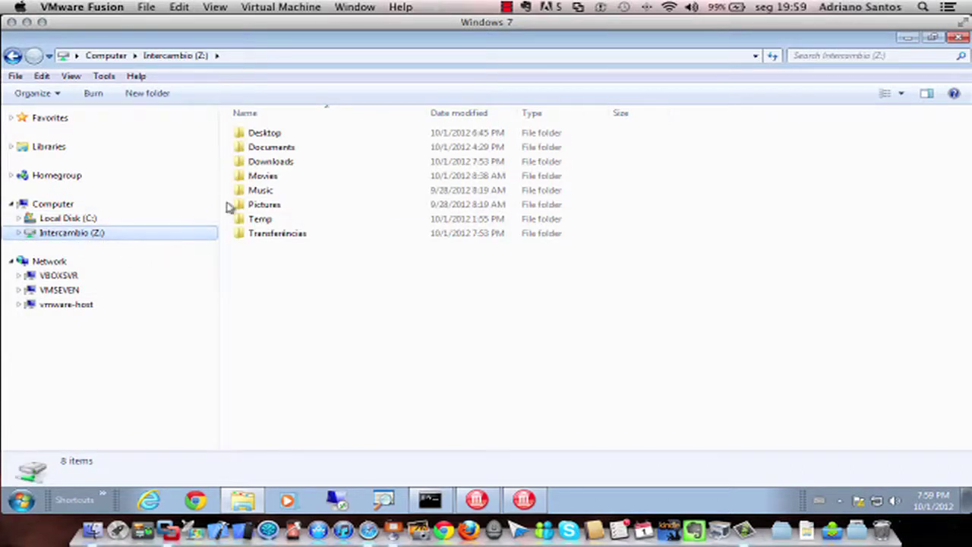
double_click(264, 164)
key(BackSpace)
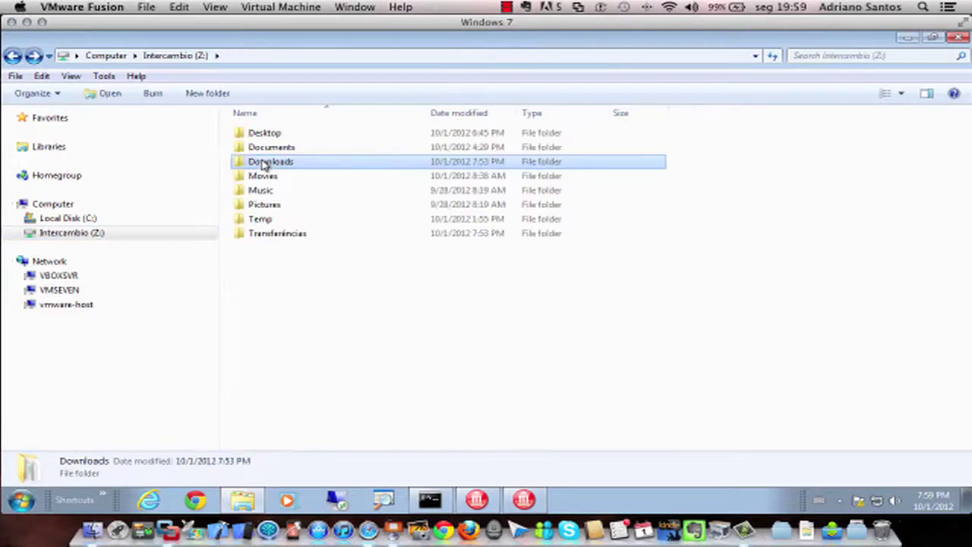
double_click(273, 149)
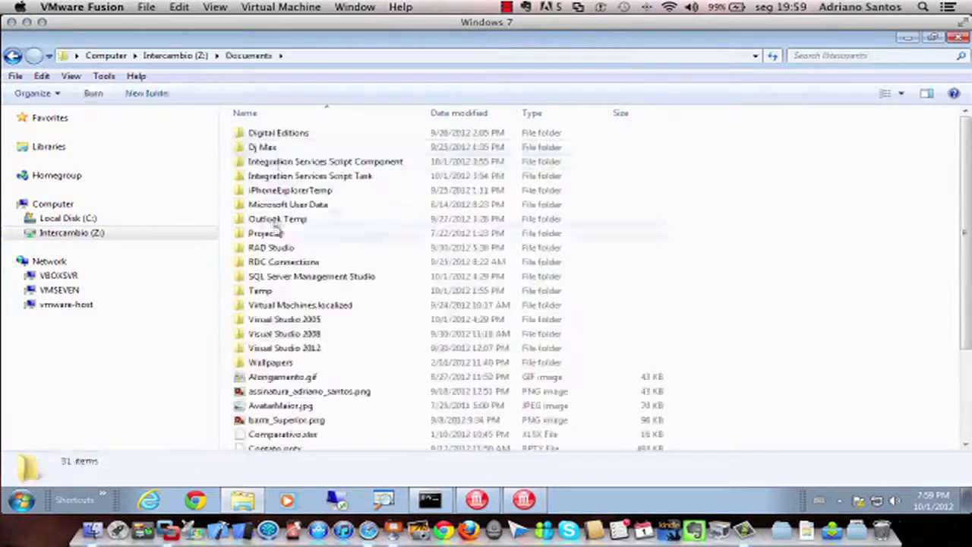
double_click(270, 235)
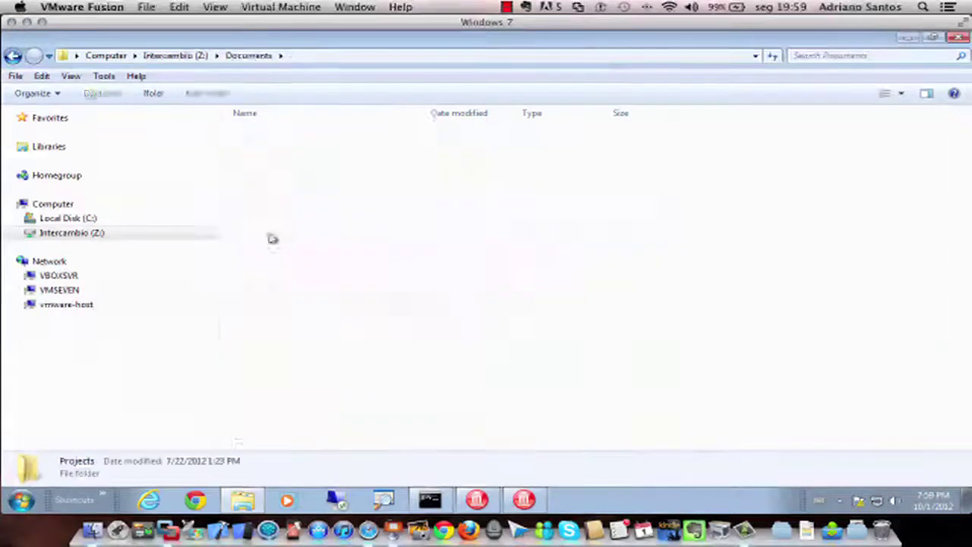
click(271, 220)
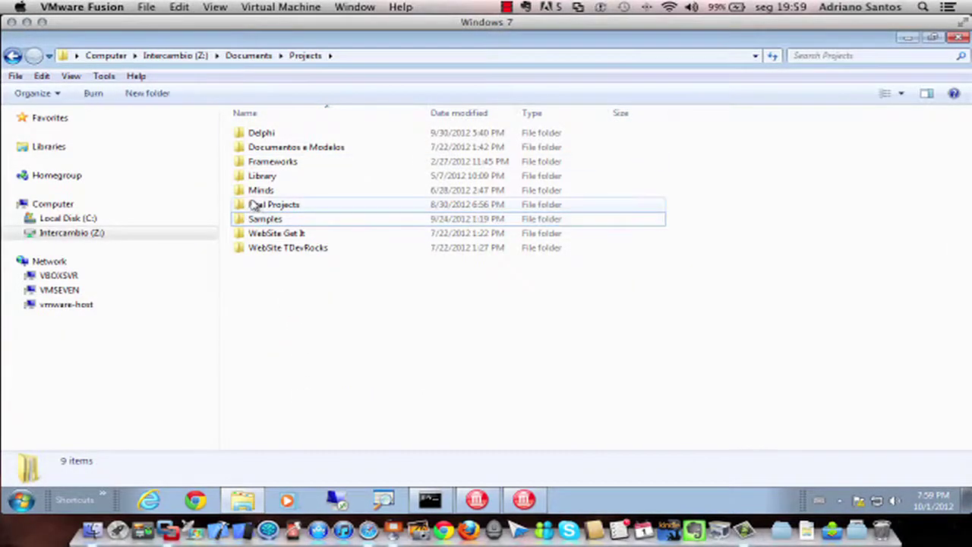
double_click(262, 221)
double_click(261, 151)
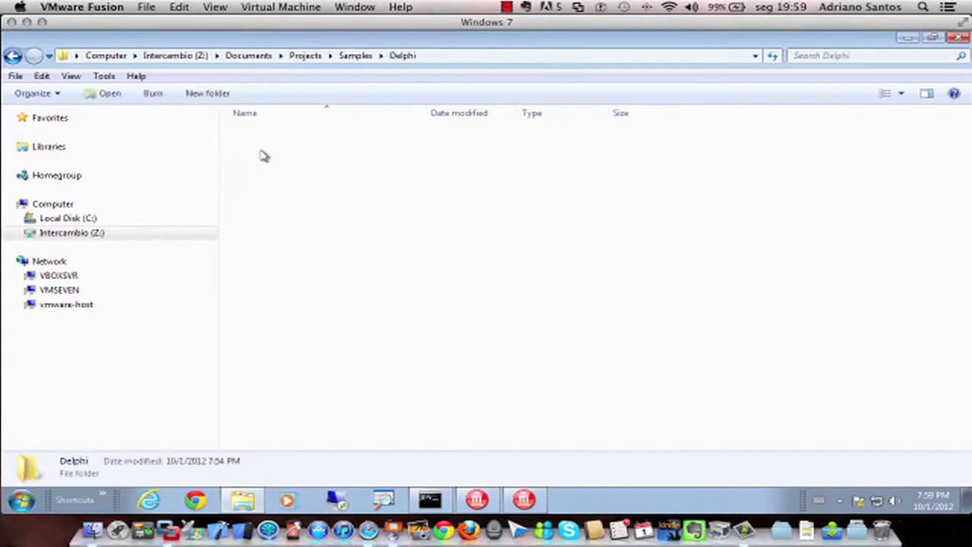
Step: Create a new folder named MacWin inside the Delphi samples folder
right_click(280, 336)
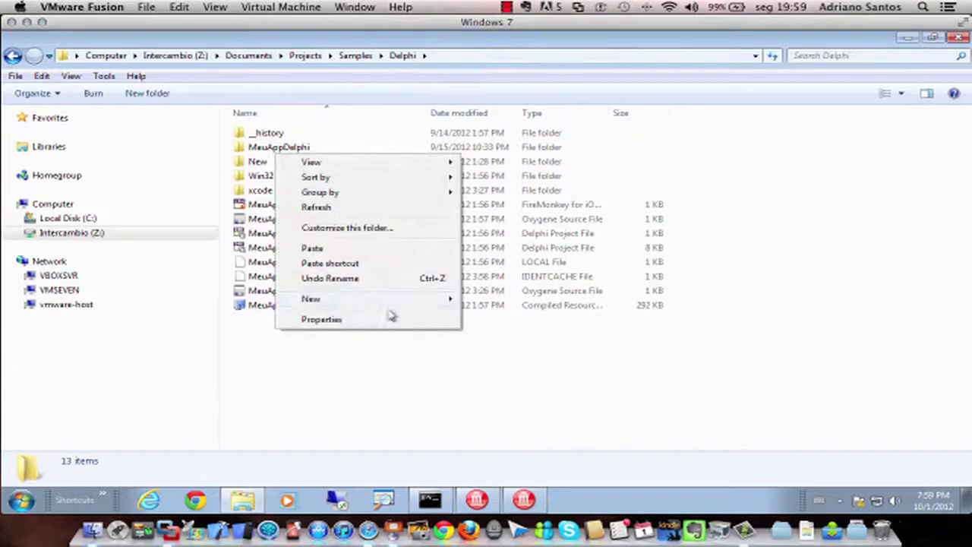
mouse_move(393, 297)
click(524, 308)
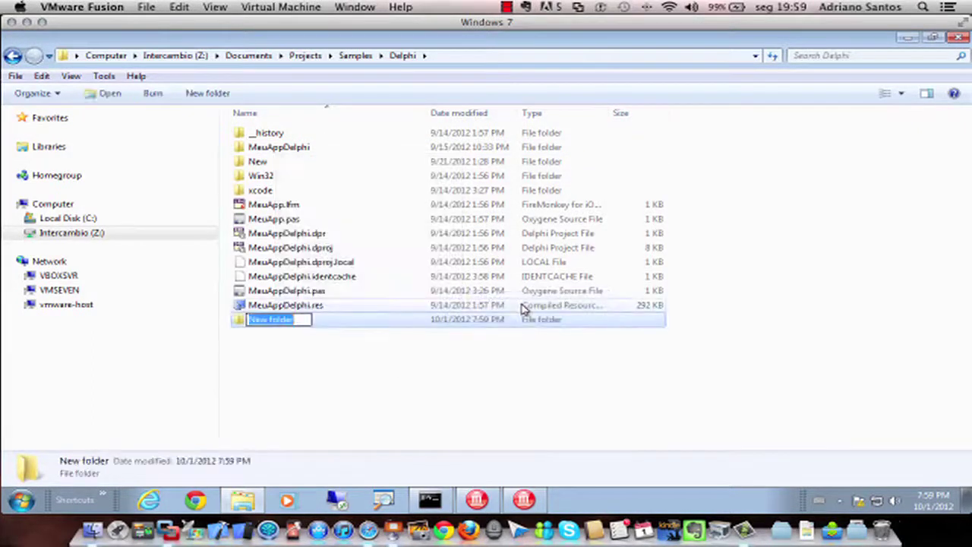
text(MeuWin)
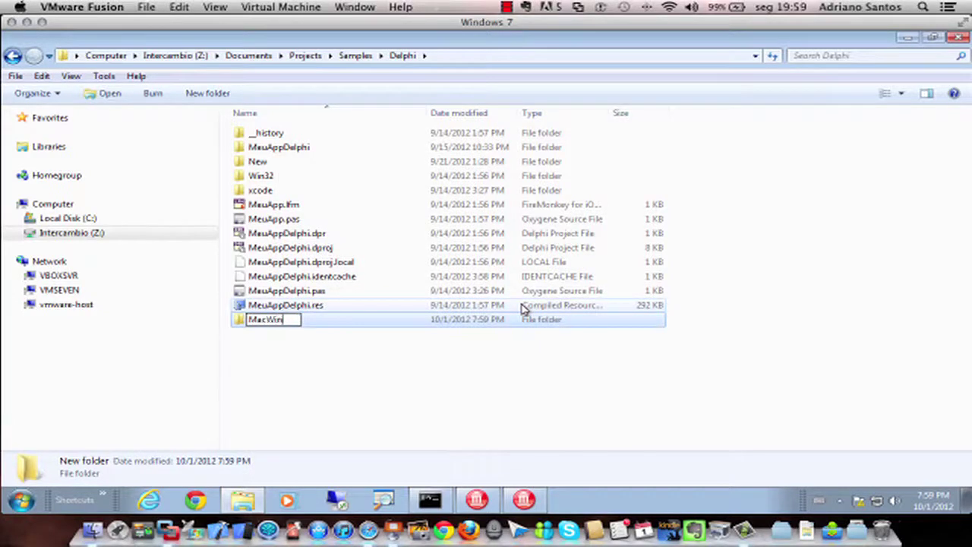
key(Return)
Step: Paste the copied setup_paserver.zip into the MacWin folder
double_click(296, 322)
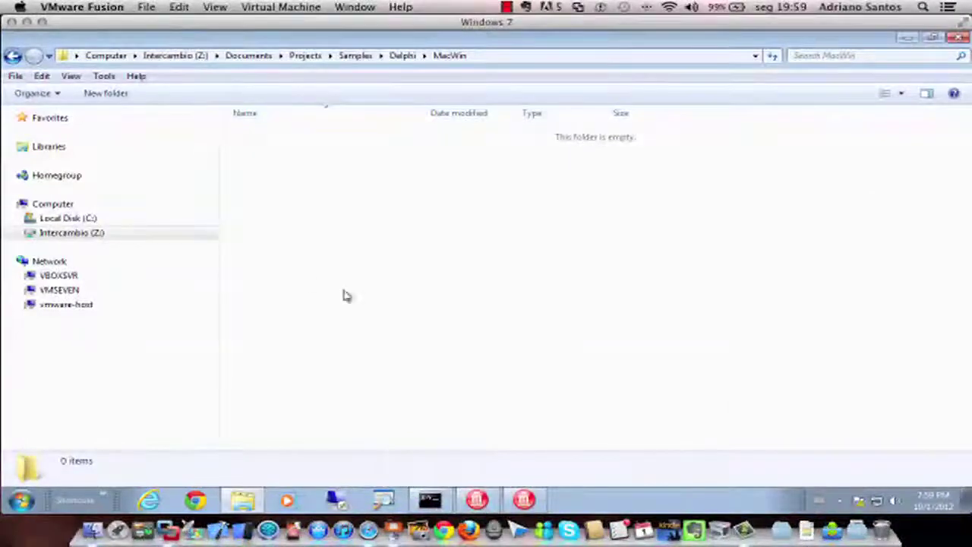
right_click(306, 277)
click(356, 370)
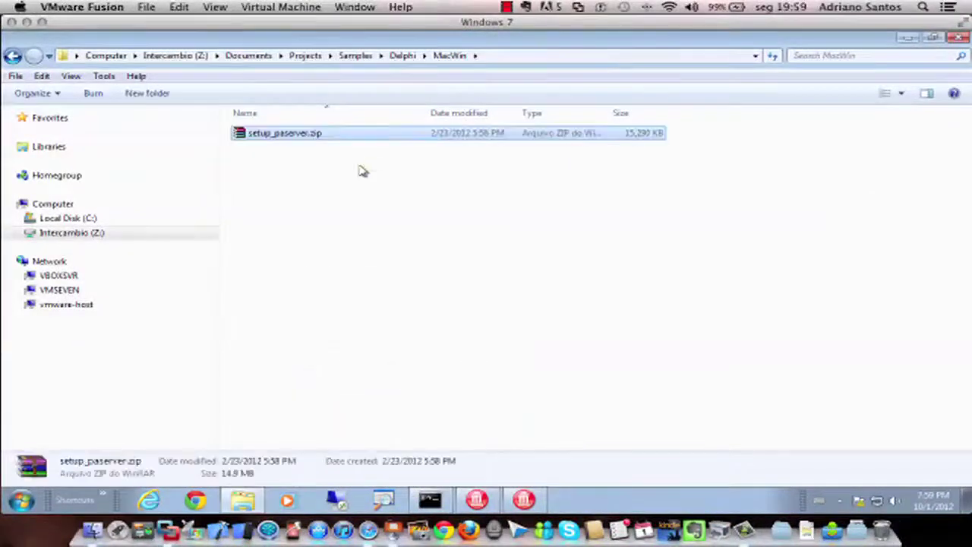
Step: Switch to Finder on the Mac and copy setup_paserver.zip from the Delphi samples' MacWin folder
click(27, 22)
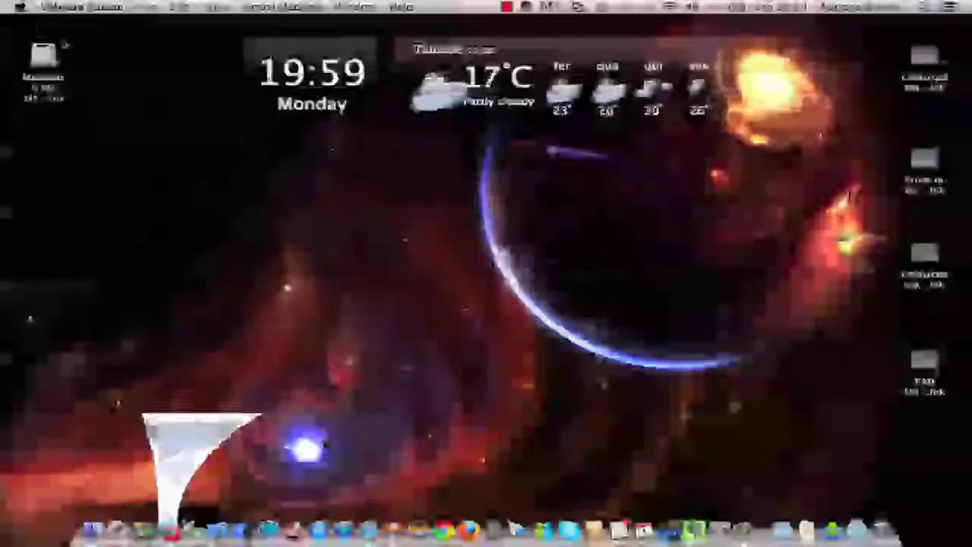
click(87, 528)
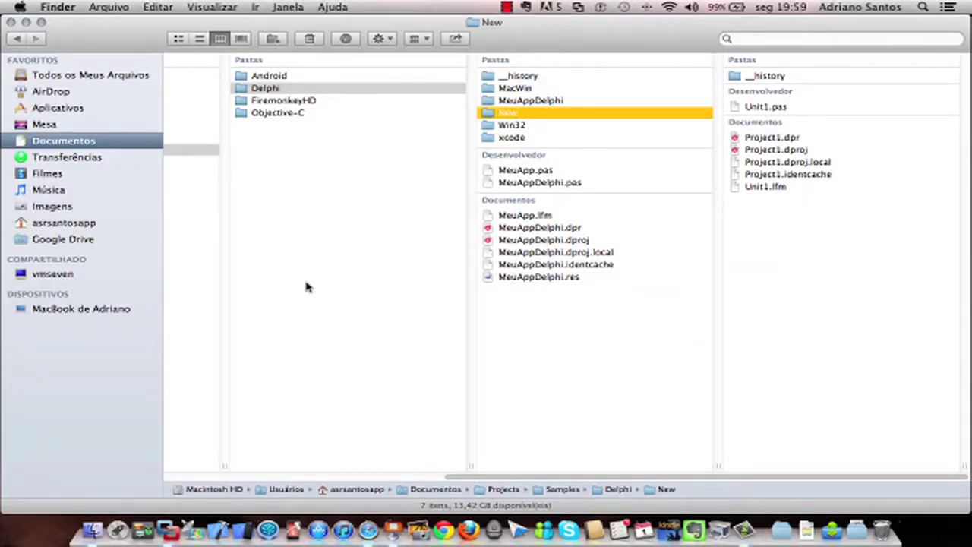
drag(537, 480, 391, 461)
click(734, 88)
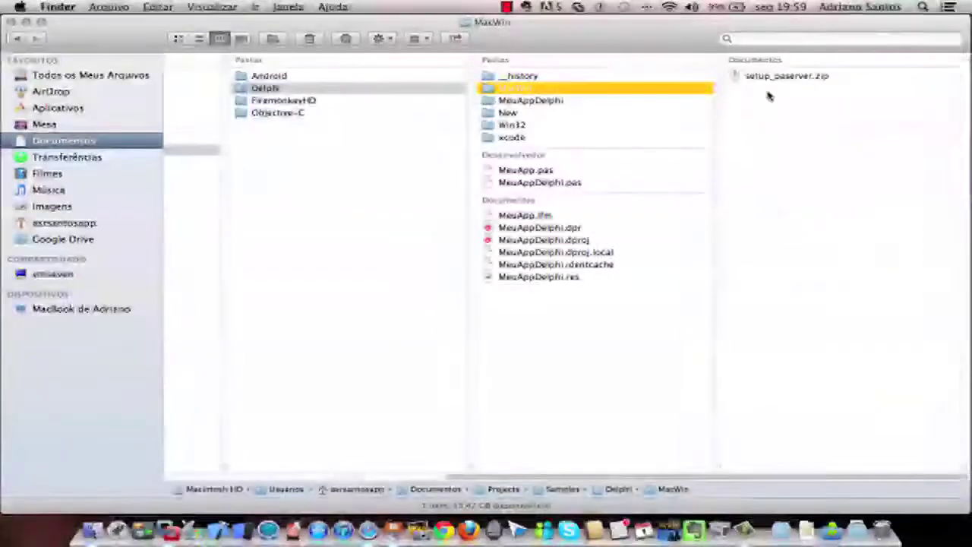
right_click(776, 76)
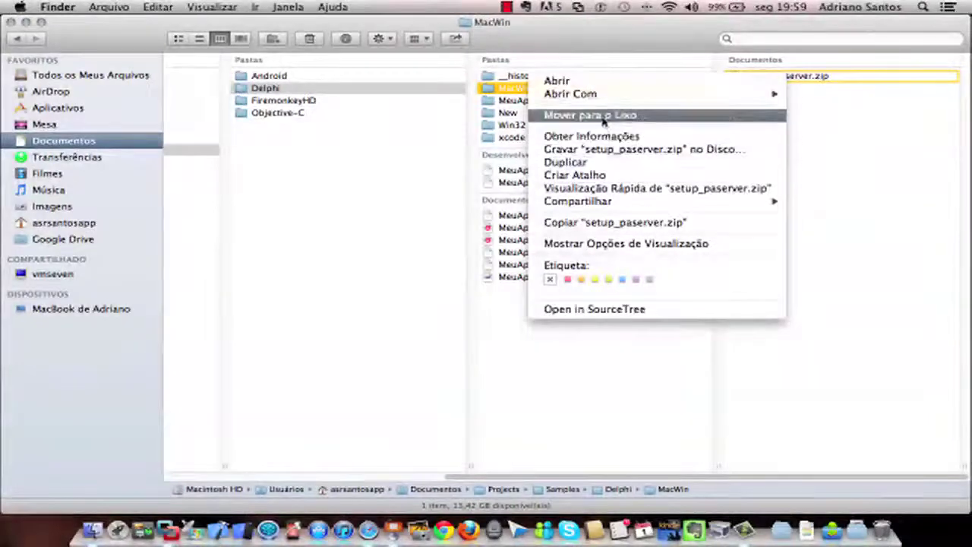
click(597, 224)
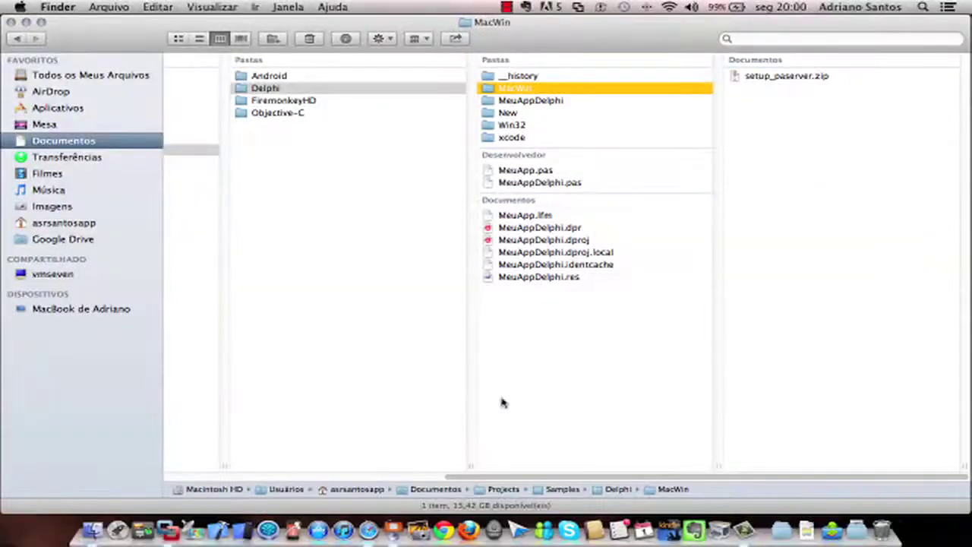
Step: Paste the copied setup_paserver.zip into the Mac's Transferências folder
drag(542, 479, 279, 223)
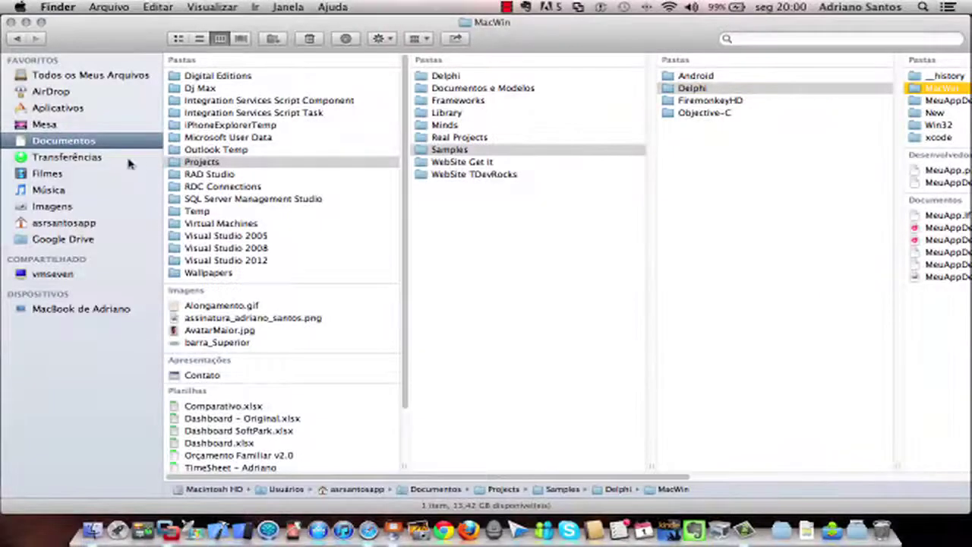
click(85, 157)
right_click(342, 404)
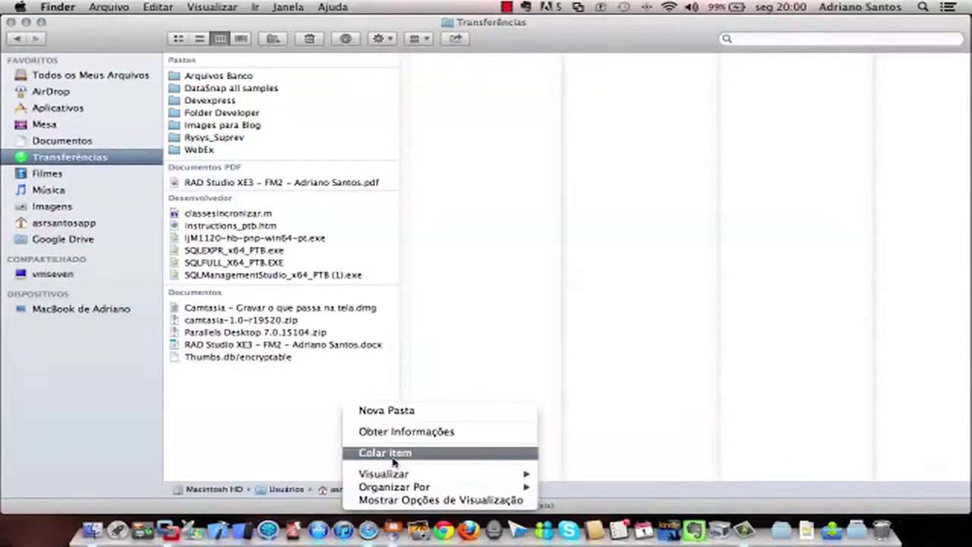
click(394, 460)
Step: Go to Documentos > Projects > Samples > Delphi > MacWin and move its setup_paserver.zip to the trash
click(159, 141)
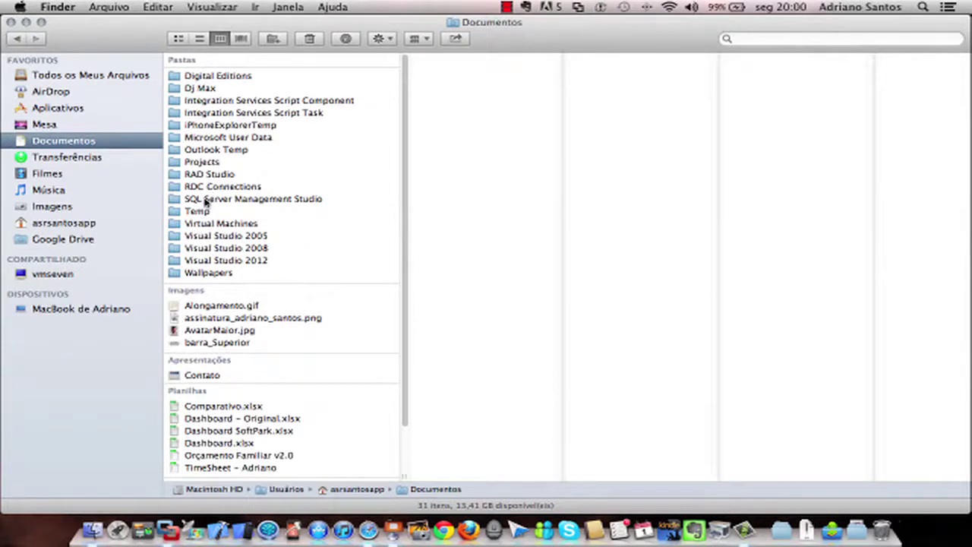
click(212, 165)
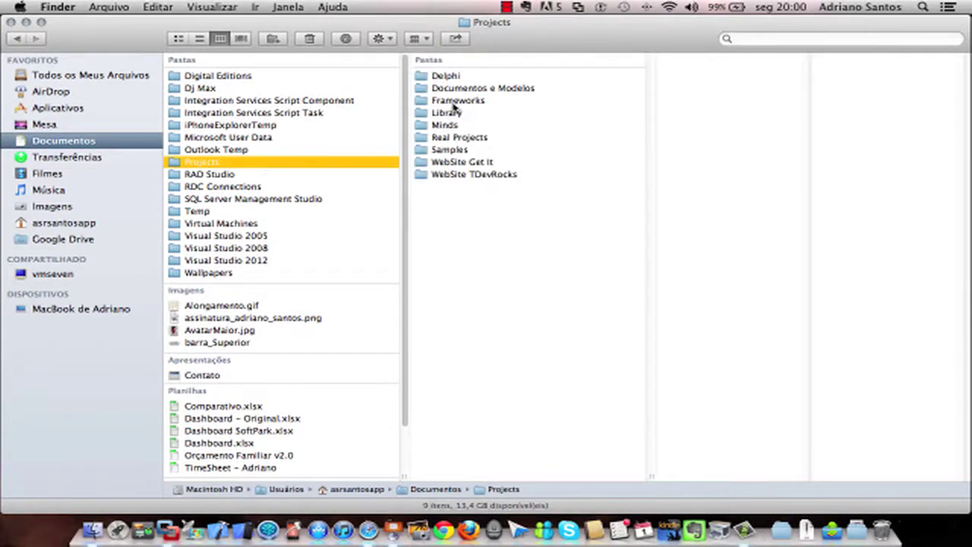
click(455, 151)
click(701, 90)
click(766, 89)
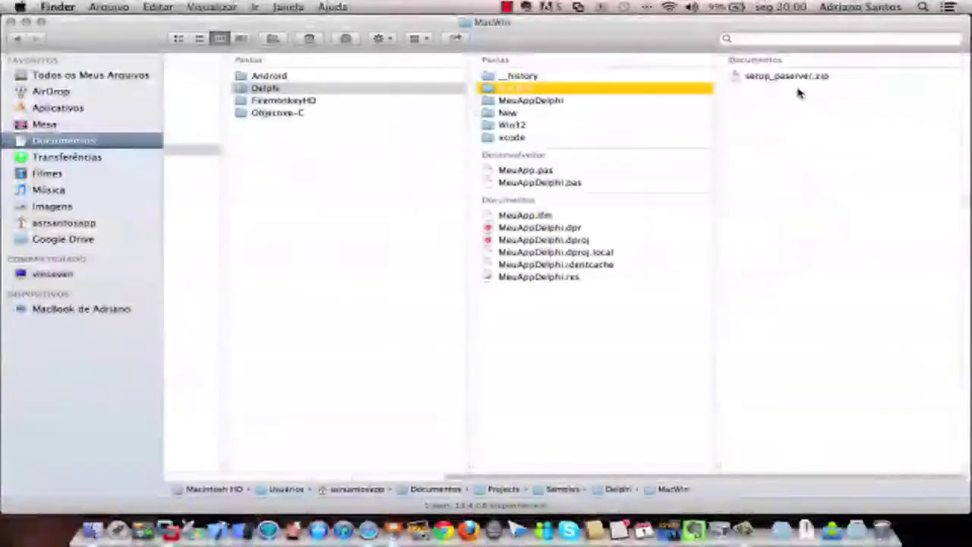
right_click(790, 76)
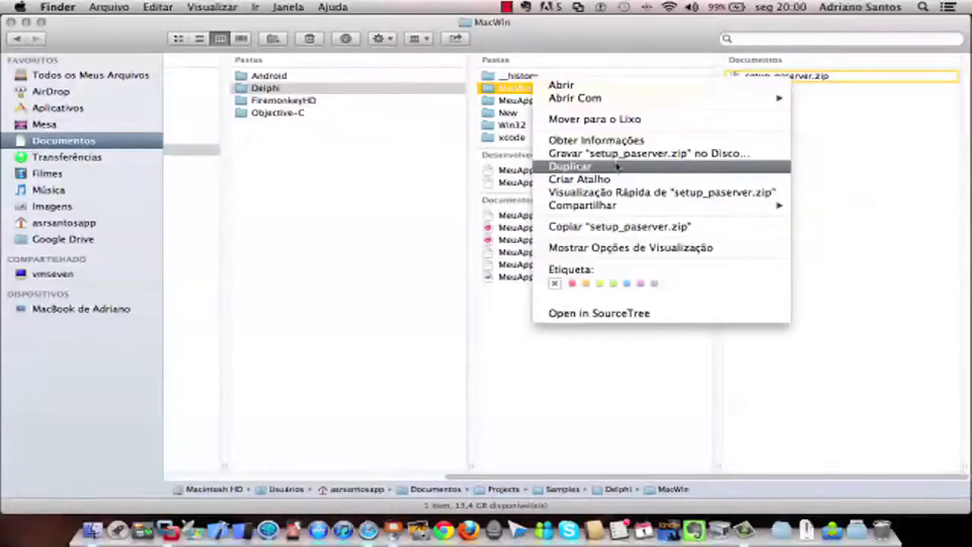
click(608, 120)
Step: Return to the Transferências folder and extract setup_paserver.zip there
scroll(358, 456, left, 10)
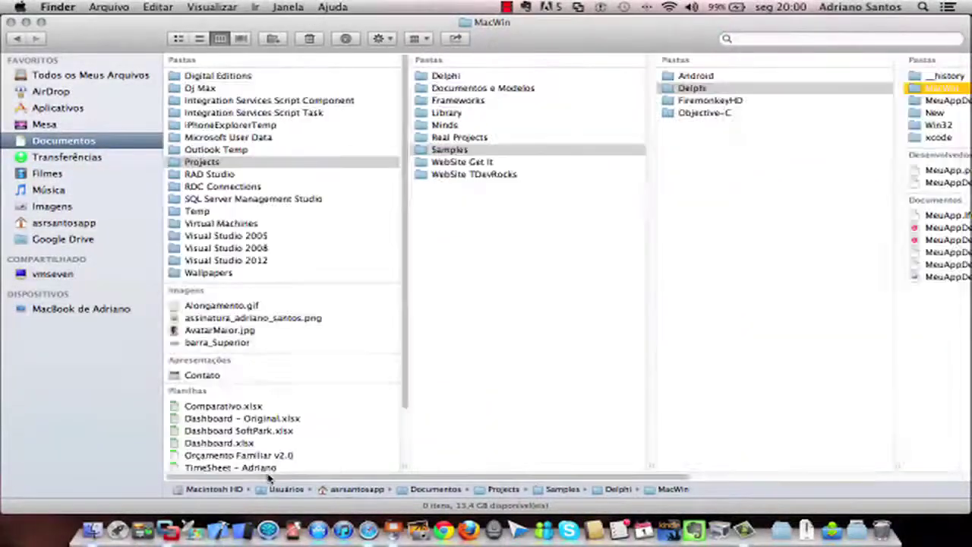
click(68, 158)
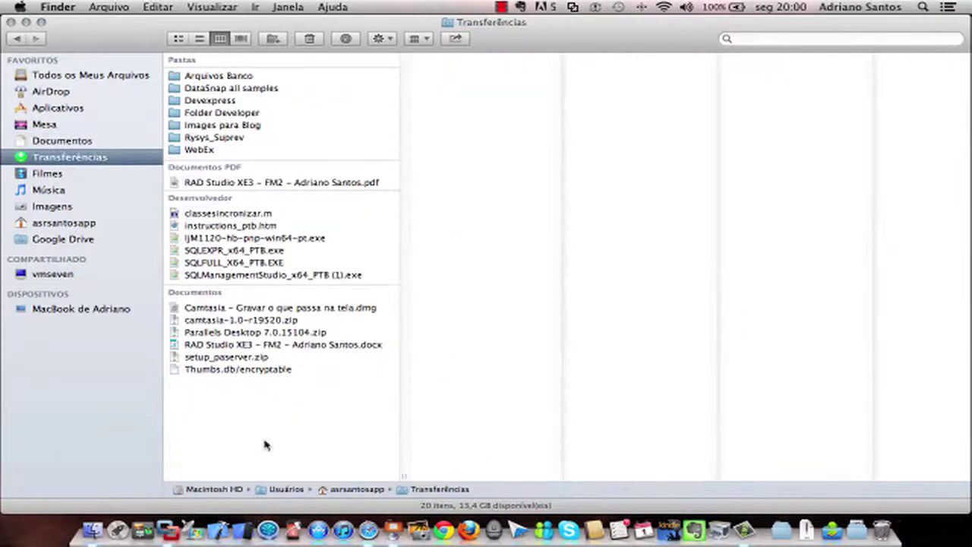
double_click(226, 357)
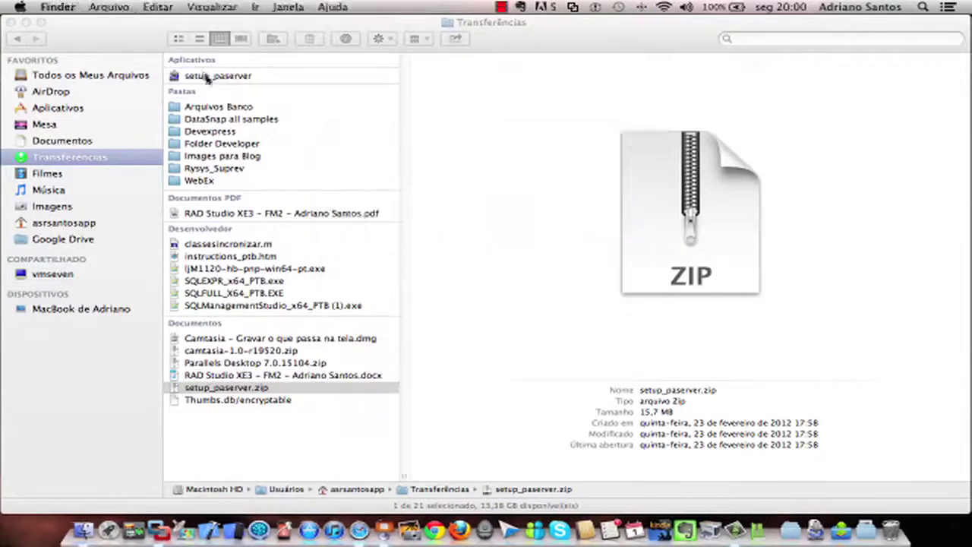
Step: View the file information of the extracted setup_paserver application, including its type and size, and close it
click(204, 75)
right_click(208, 76)
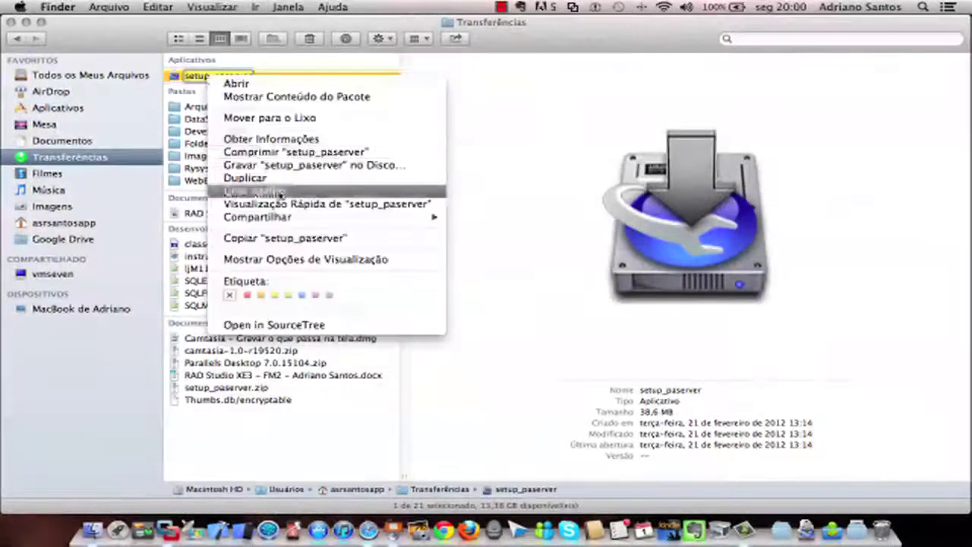
click(278, 140)
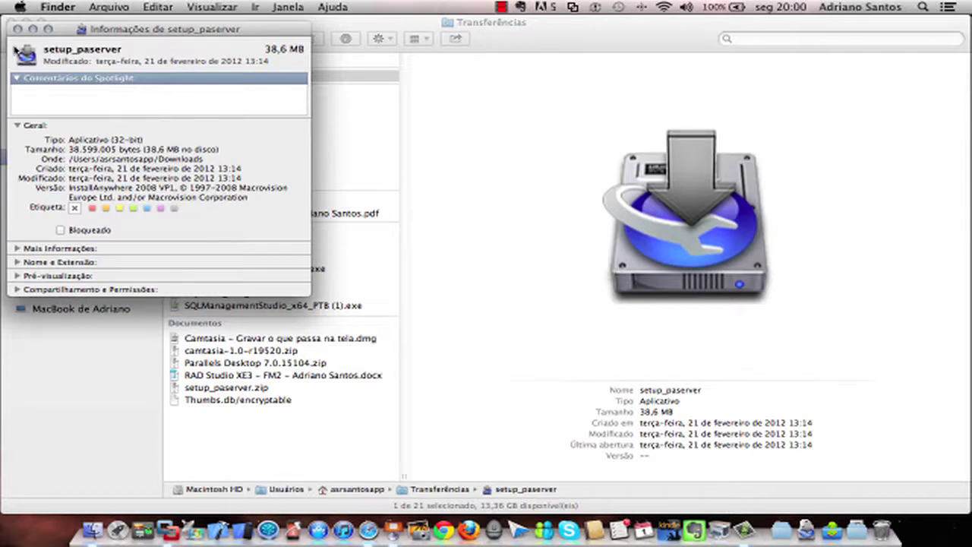
click(18, 30)
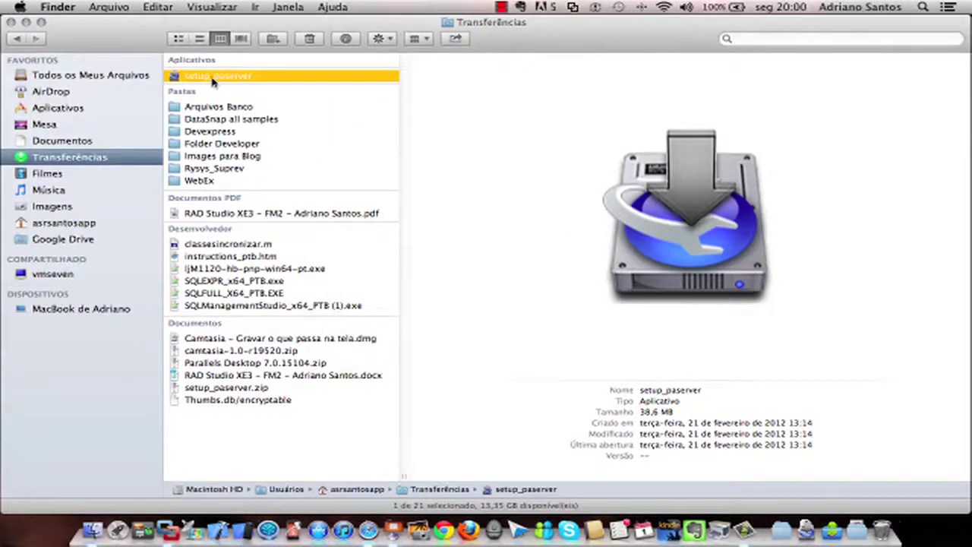
Step: Launch the setup_paserver installer, close the Finder window and choose English as the installation language
click(11, 22)
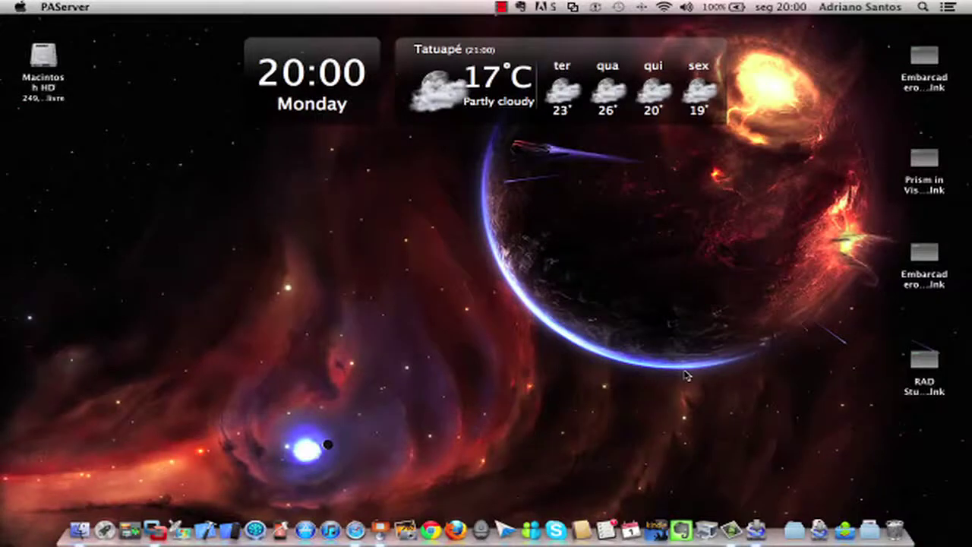
click(446, 378)
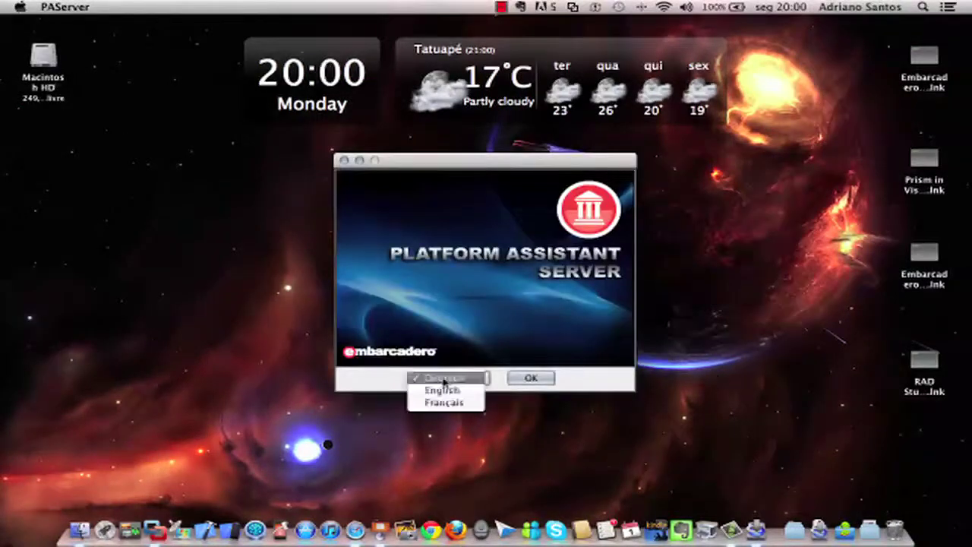
click(442, 391)
click(536, 378)
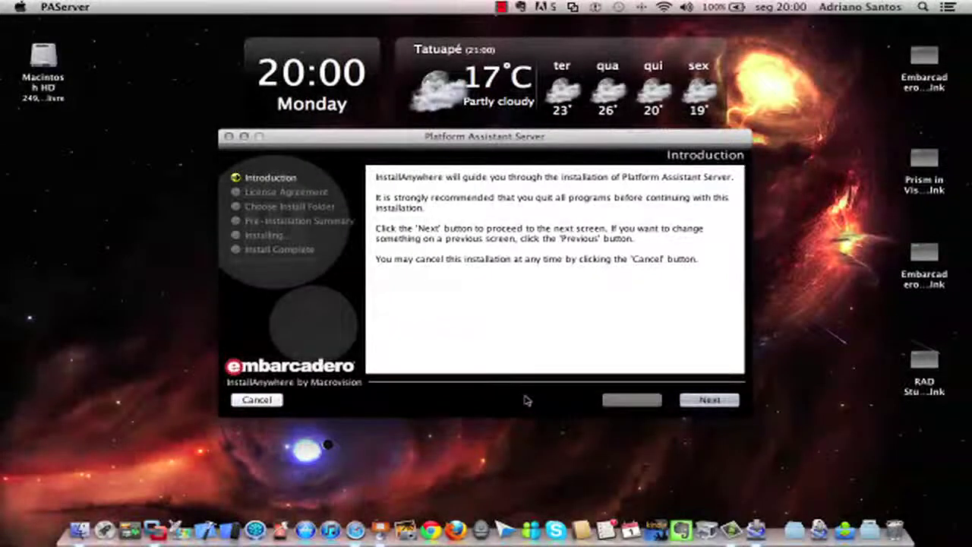
Step: Install Platform Assistant Server, accepting the license agreement and keeping the default Embarcadero/PAServer folder, and quit the installer when done
click(700, 404)
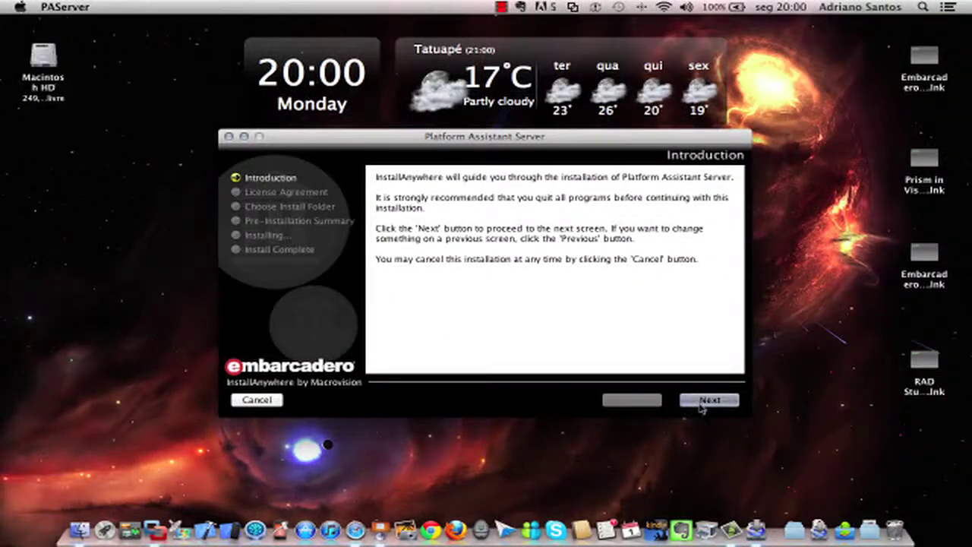
click(519, 347)
click(709, 401)
click(709, 400)
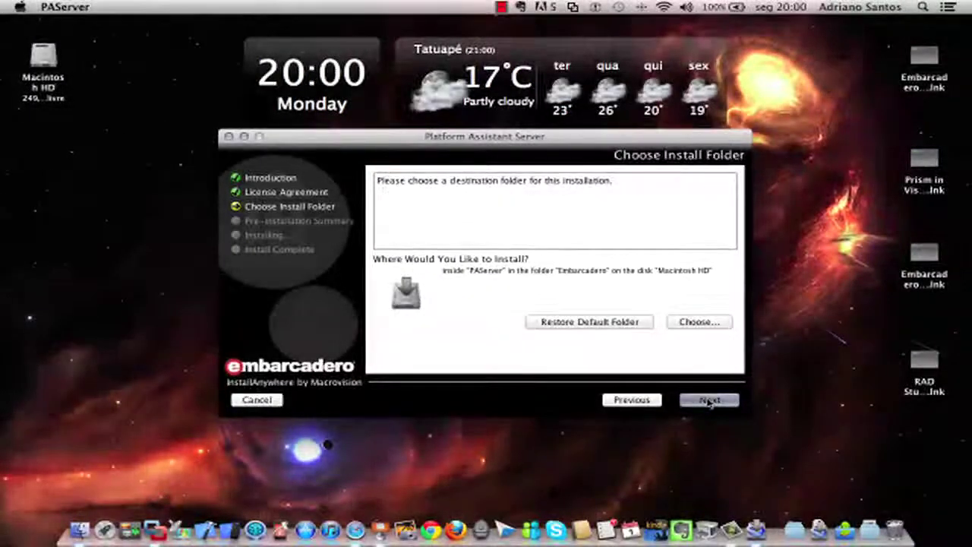
click(710, 401)
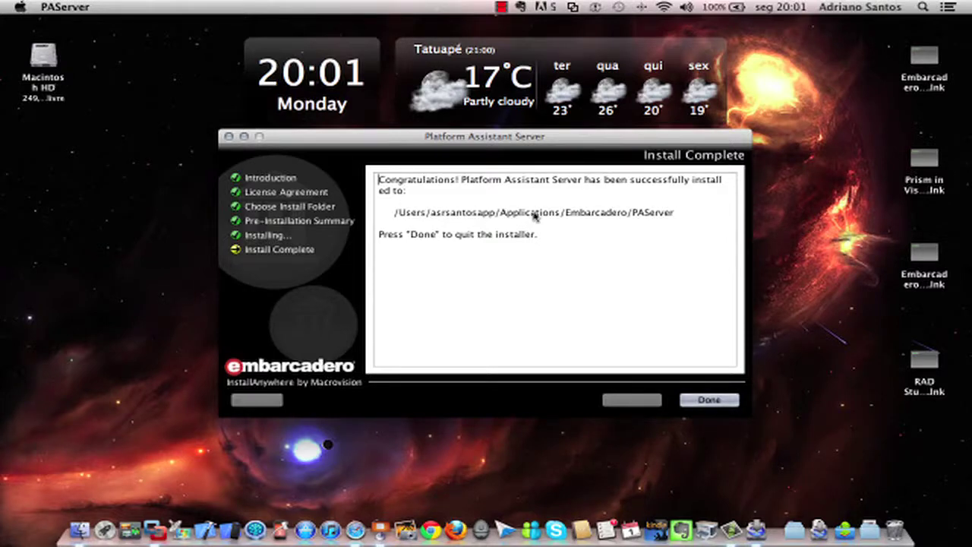
click(710, 400)
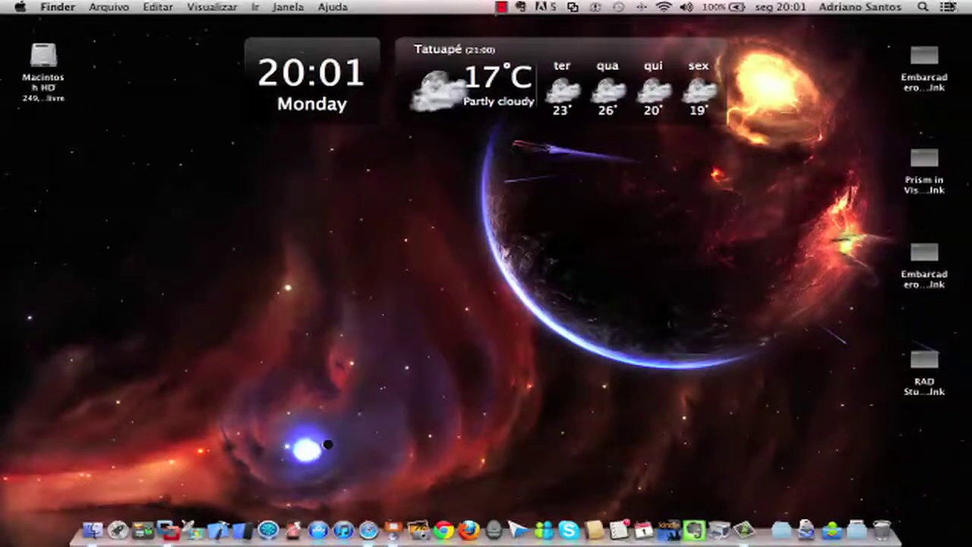
Step: Search Spotlight for "ter" and open Terminal
click(923, 6)
text(ter)
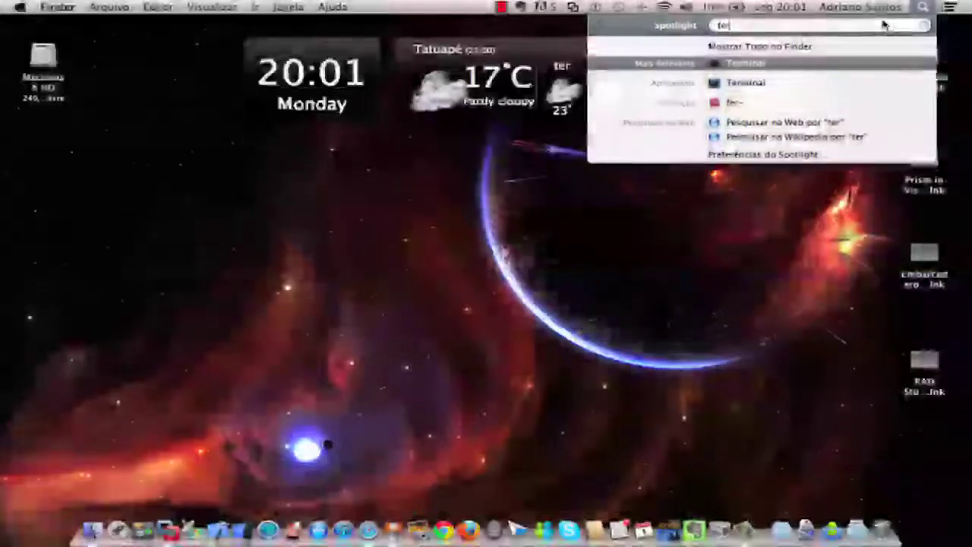
key(Up)
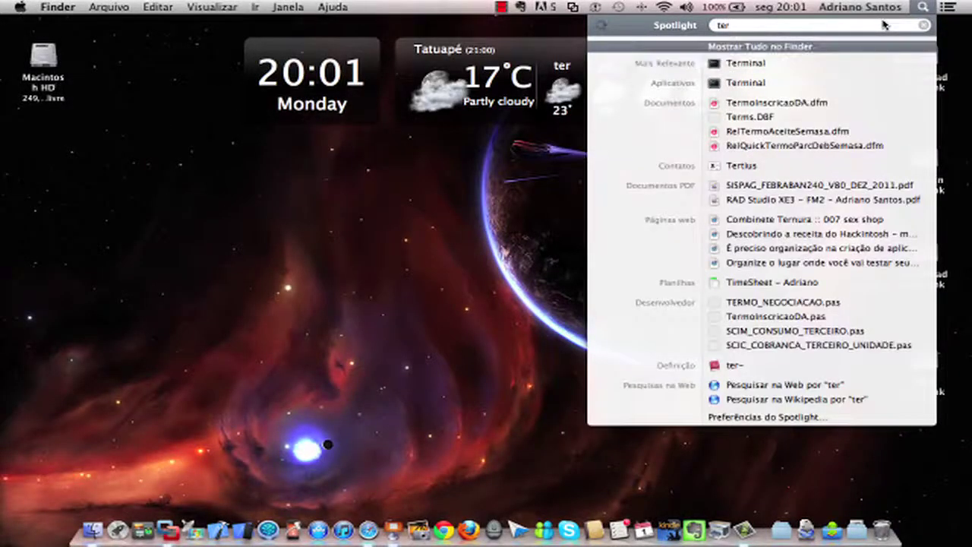
key(Down)
key(Return)
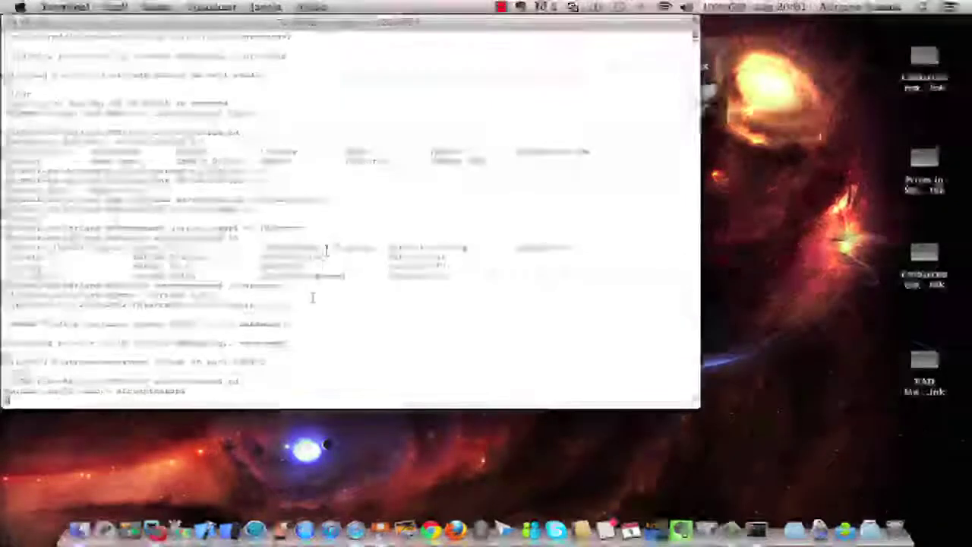
Step: Clear the terminal and list the contents of the home folder
text(cl)
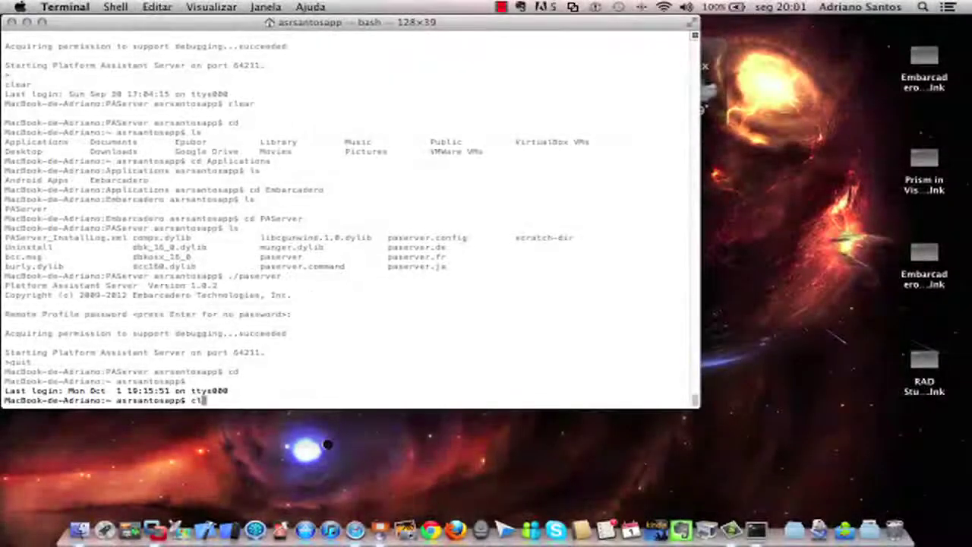
text(ear)
key(Return)
text(ls)
key(Return)
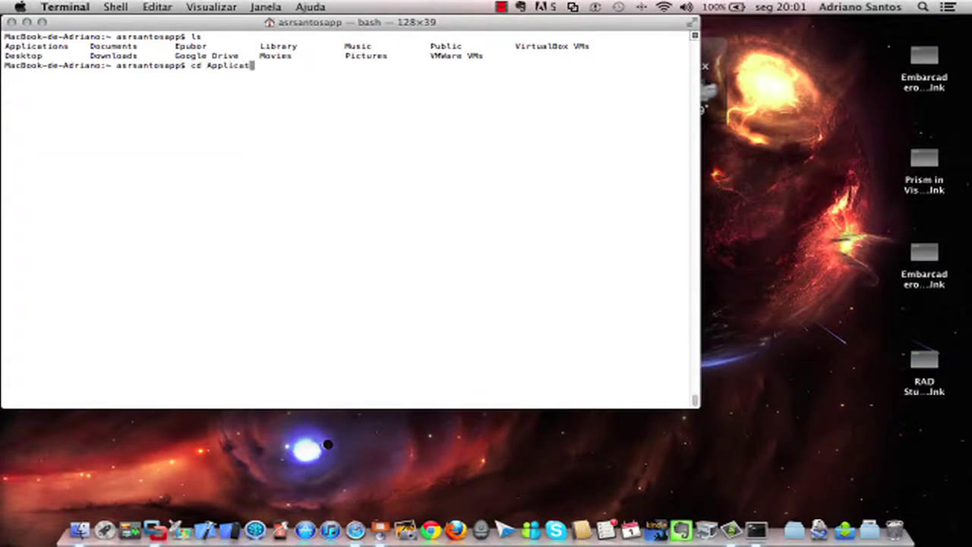
Step: Change to the Applications directory, list its contents and enter its Embarcadero subfolder
text(cd Applications)
key(Return)
text(ls)
key(Return)
text(cd Embarcadero)
key(Return)
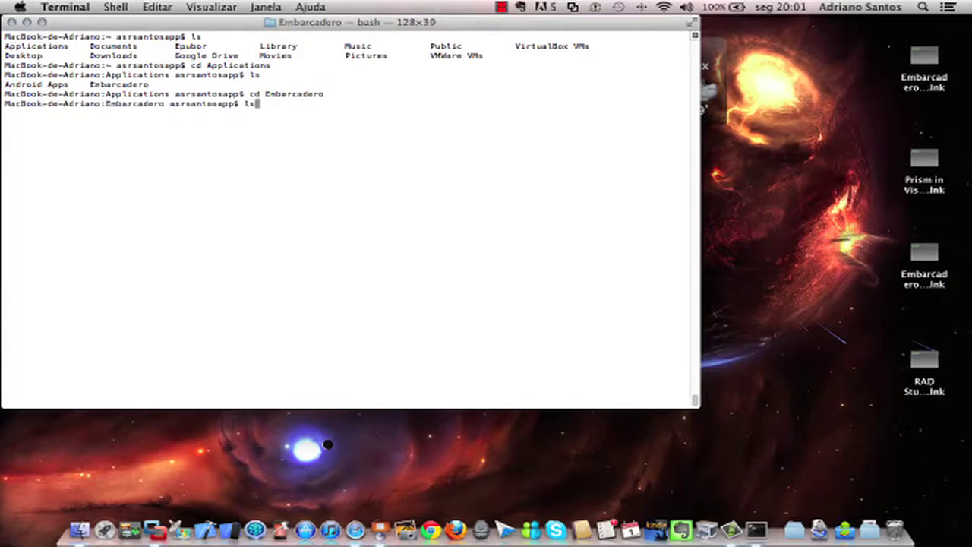
Step: List the Embarcadero folder, enter its PAServer directory and list the files there
text(ls)
key(Return)
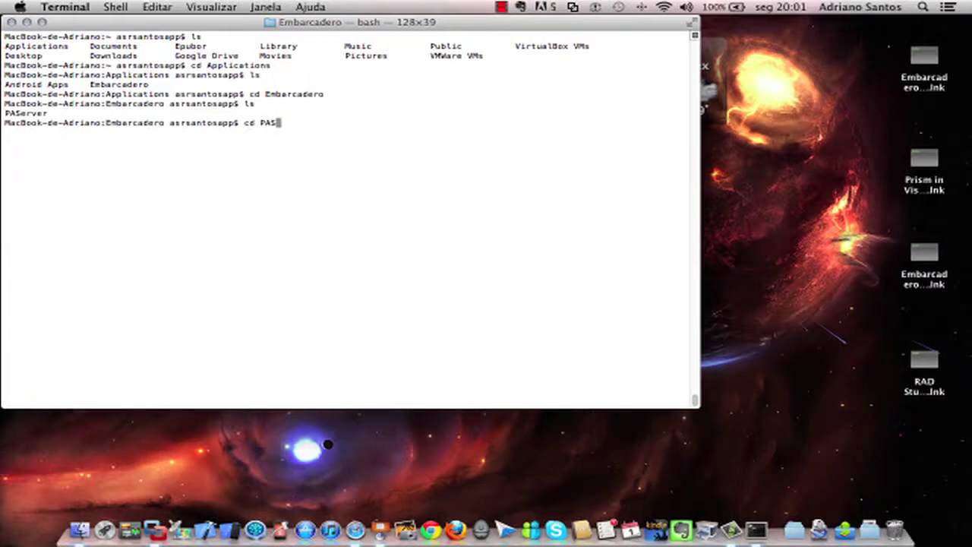
text(cd PAServer)
key(Return)
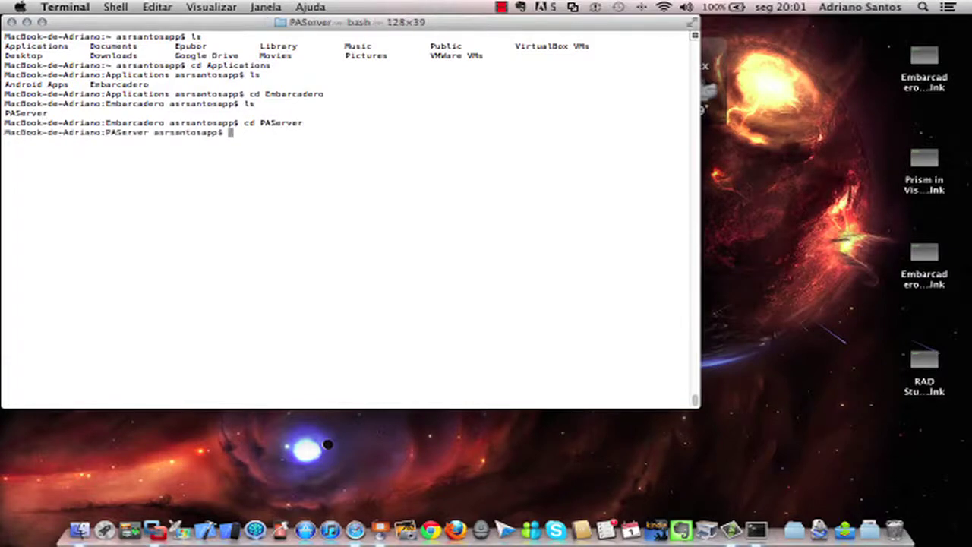
text(ls)
key(Return)
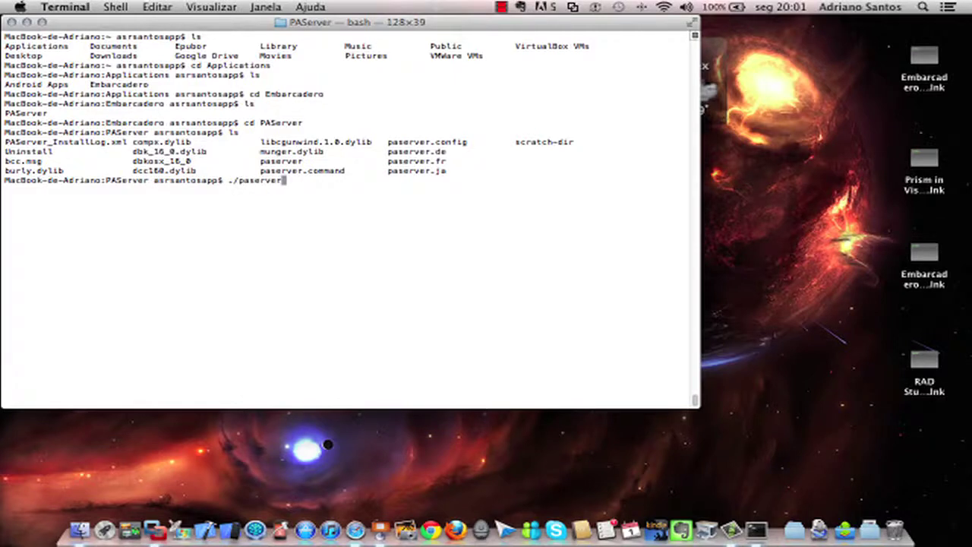
Step: Start the server with ./paserver, leaving the Remote Profile password empty
text(./paserver)
key(Return)
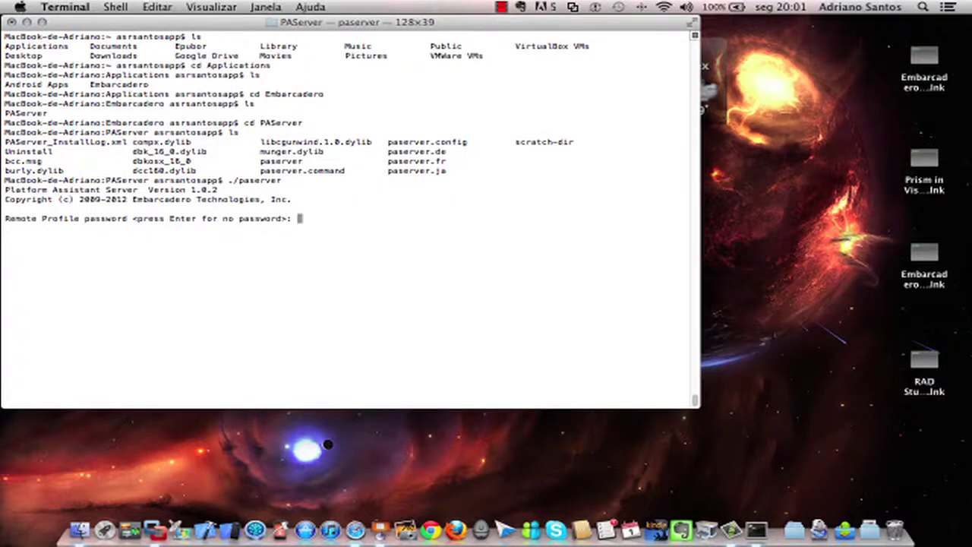
key(Return)
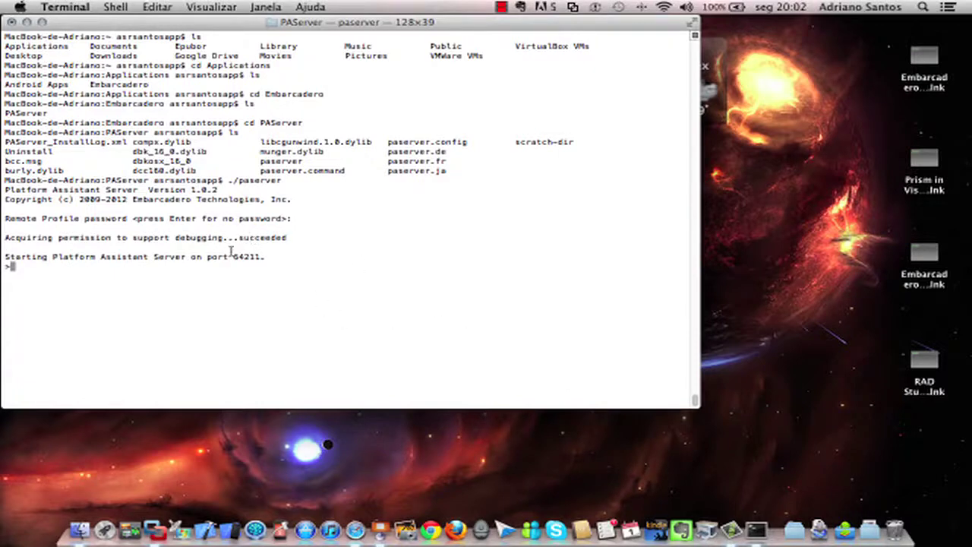
Step: Minimize Terminal, switch to the Windows 7 virtual machine in VMware Fusion and close its MacWin folder window
click(28, 23)
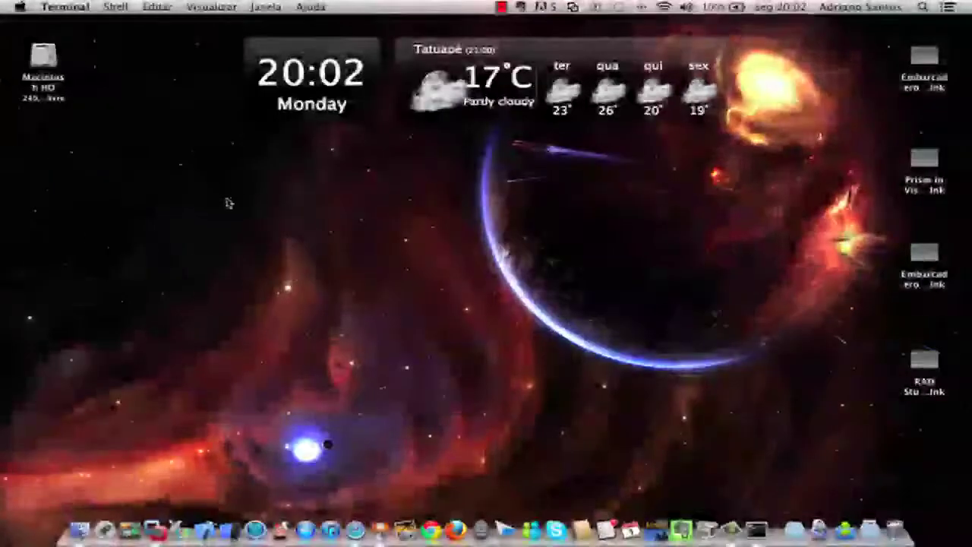
click(262, 510)
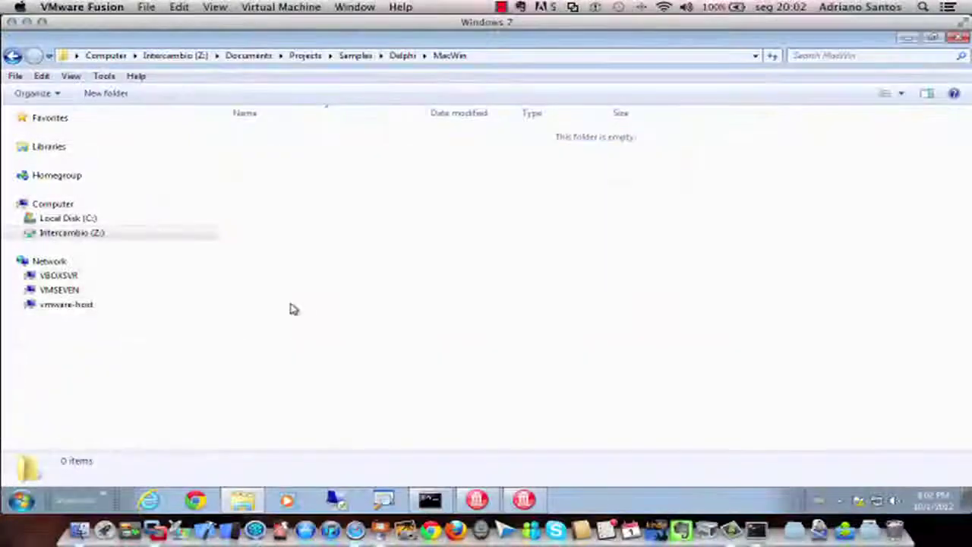
click(959, 37)
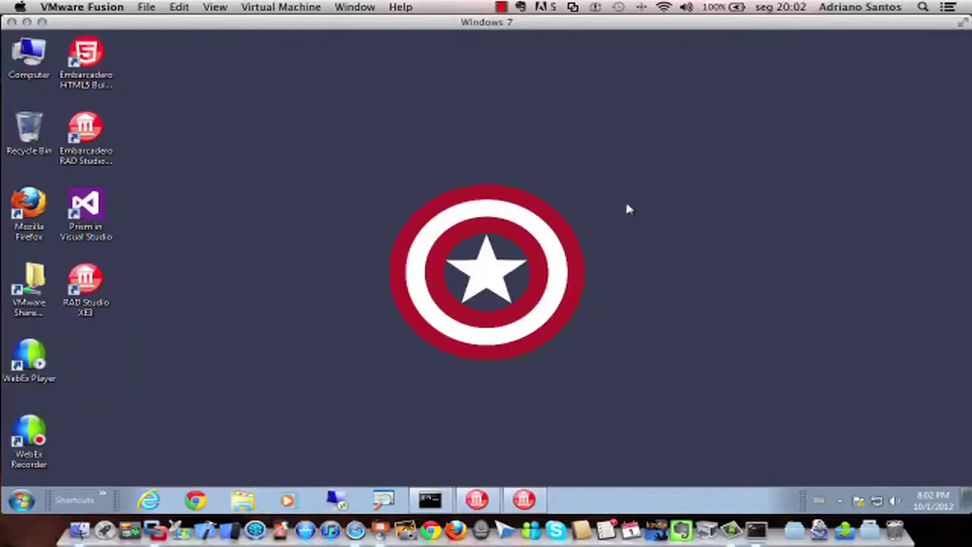
Step: Switch to RAD Studio XE2 and create a new Delphi FireMonkey HD Application project
click(477, 498)
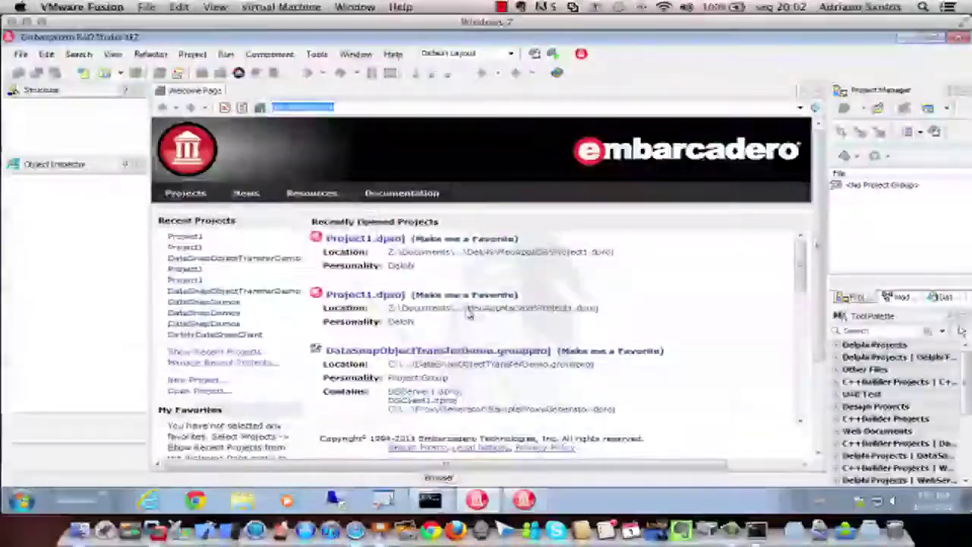
click(20, 54)
mouse_move(44, 72)
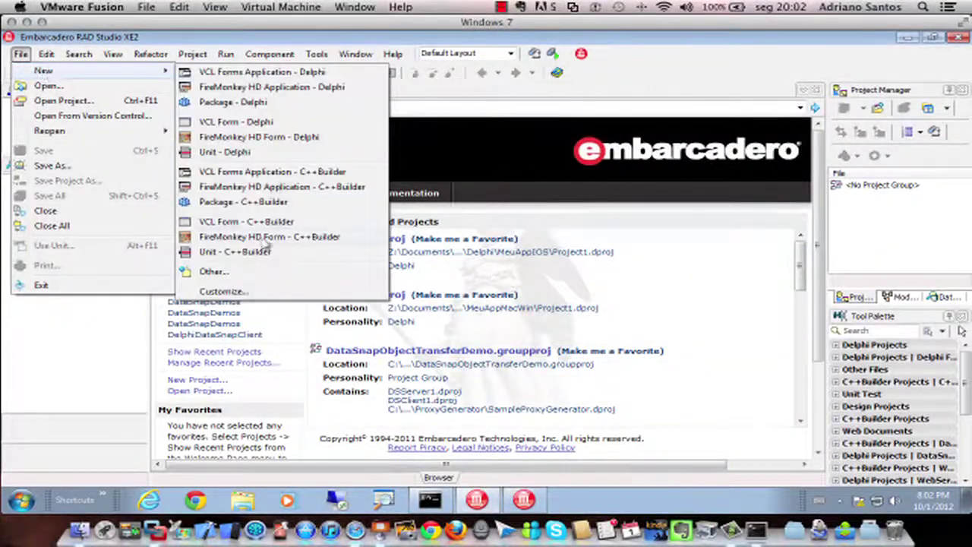
click(262, 271)
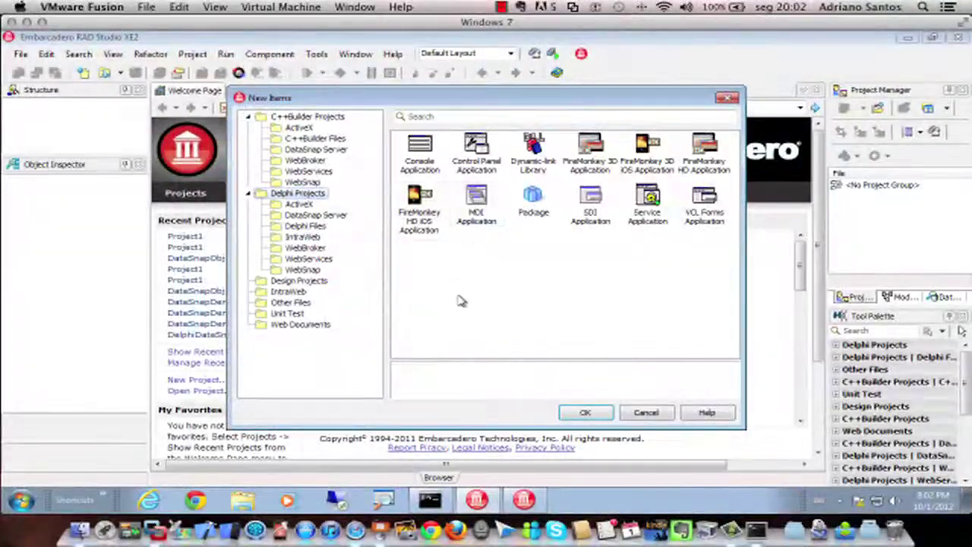
click(706, 173)
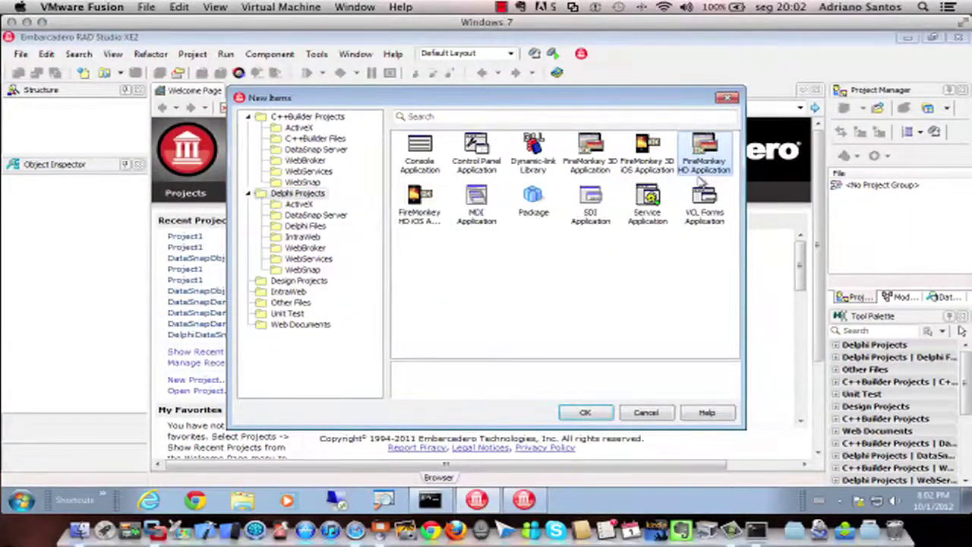
click(583, 412)
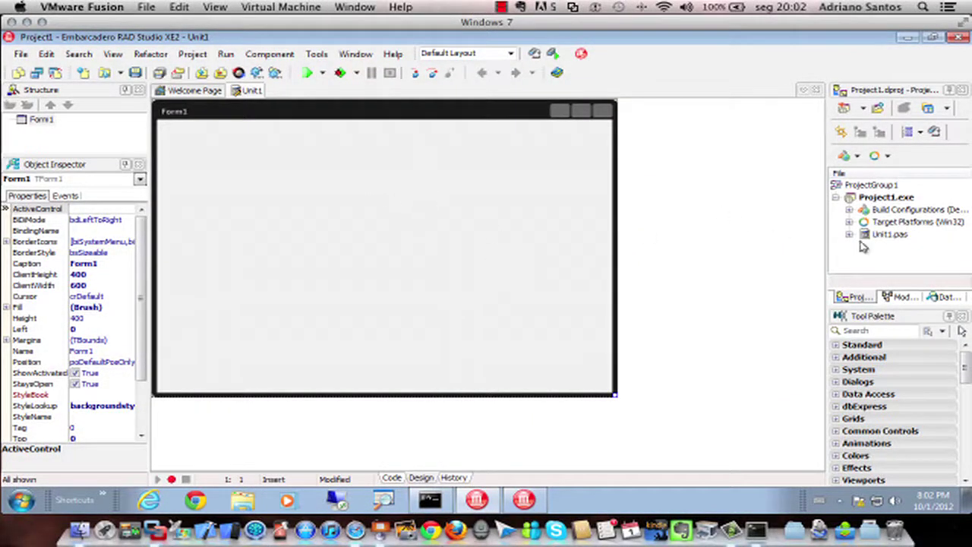
Step: Widen the Project Manager, expand the project's target platforms and add OS X as the active platform
drag(826, 235, 696, 230)
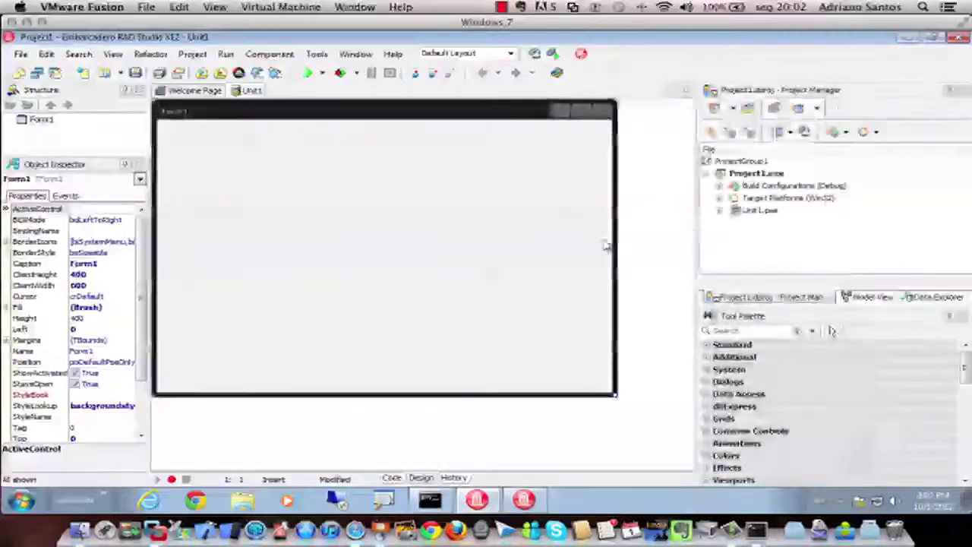
click(718, 199)
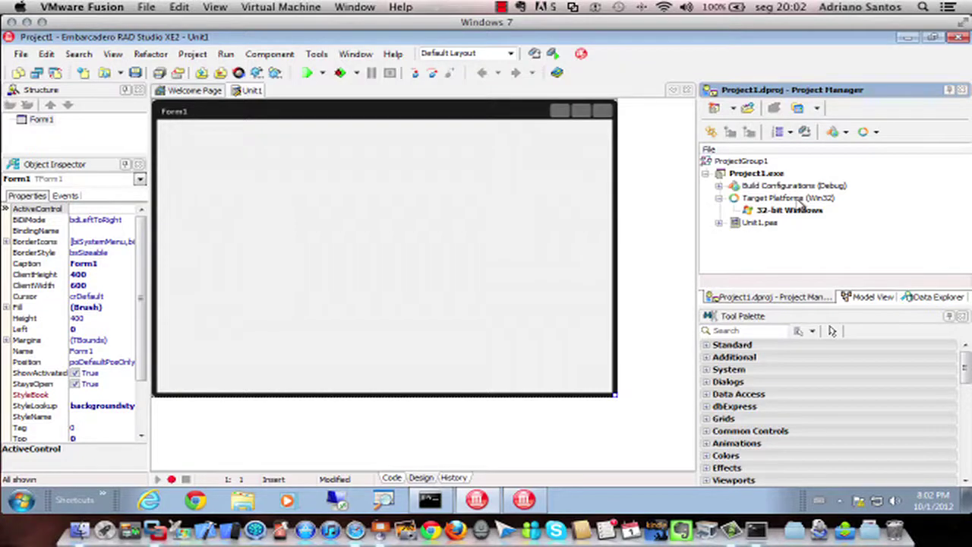
right_click(800, 199)
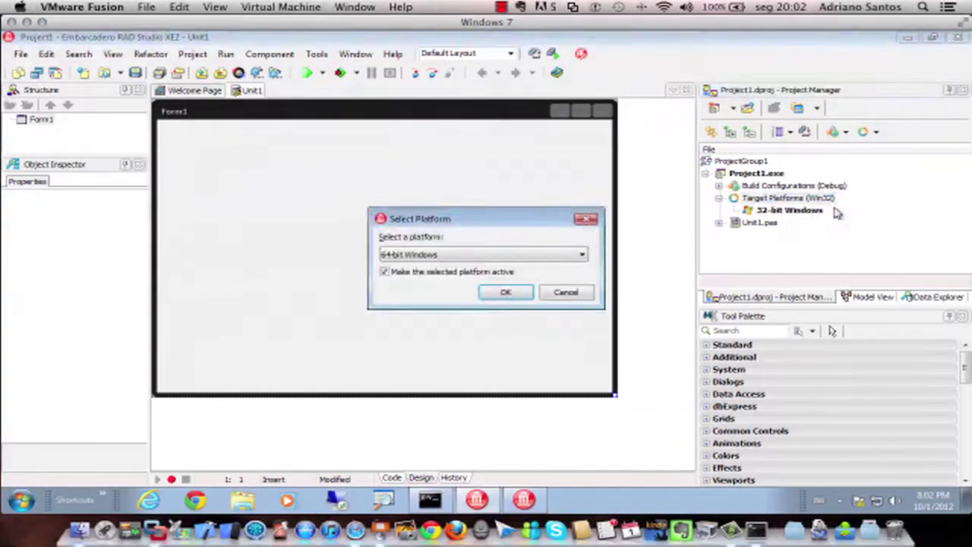
click(467, 256)
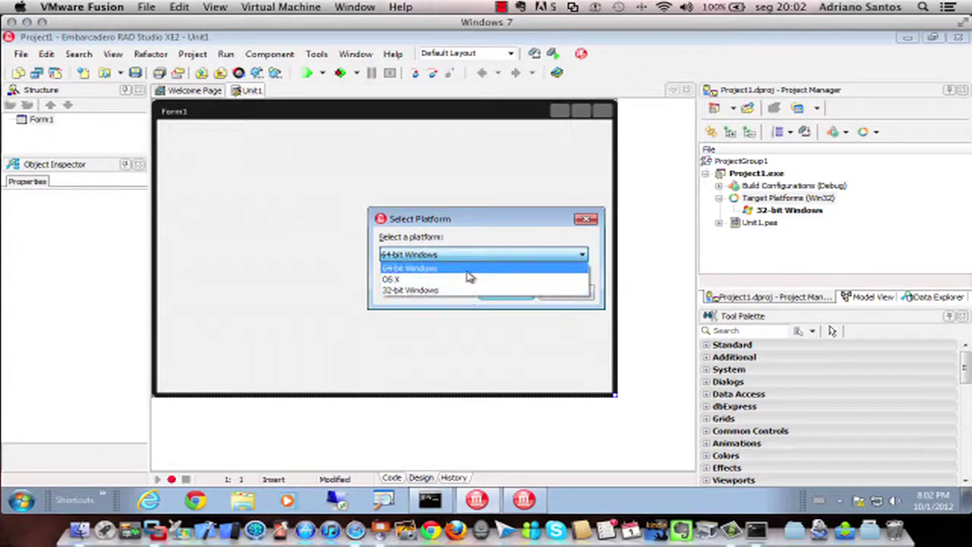
click(471, 279)
click(501, 292)
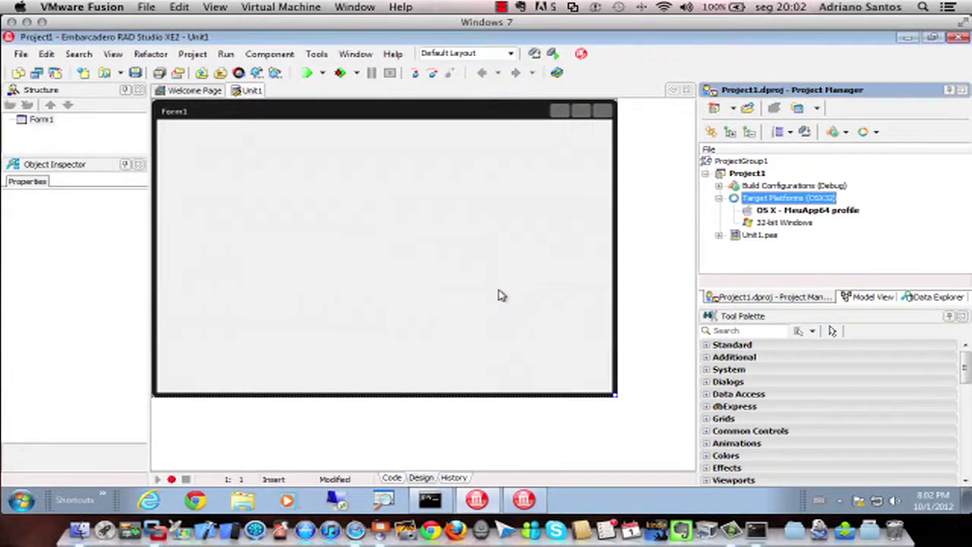
Step: Start assigning a remote profile to the OS X platform by adding a new one named MeuNovoProfile
click(787, 211)
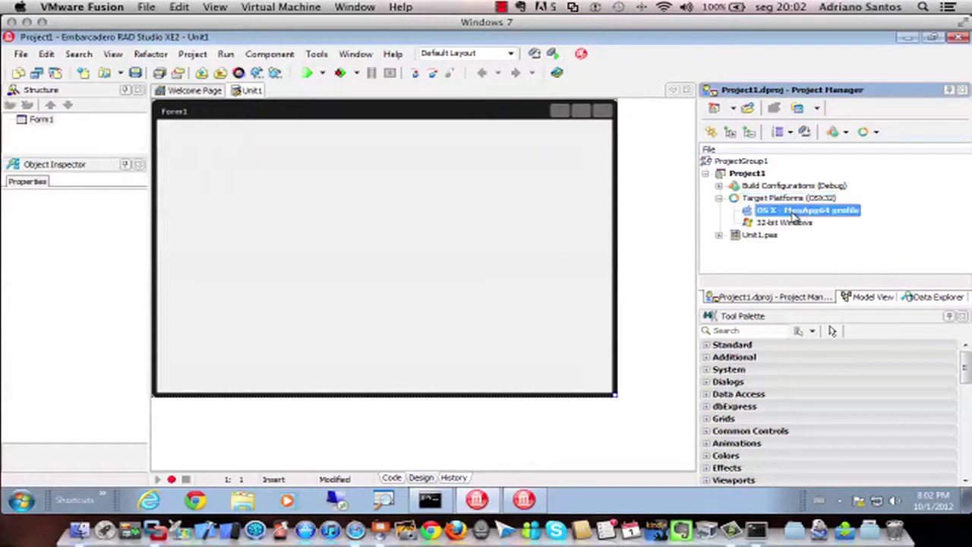
right_click(796, 219)
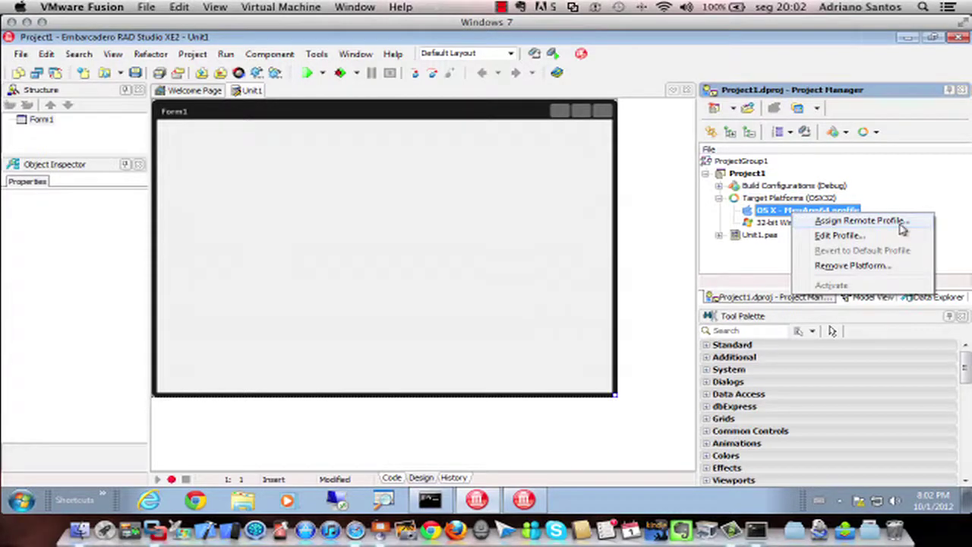
click(859, 220)
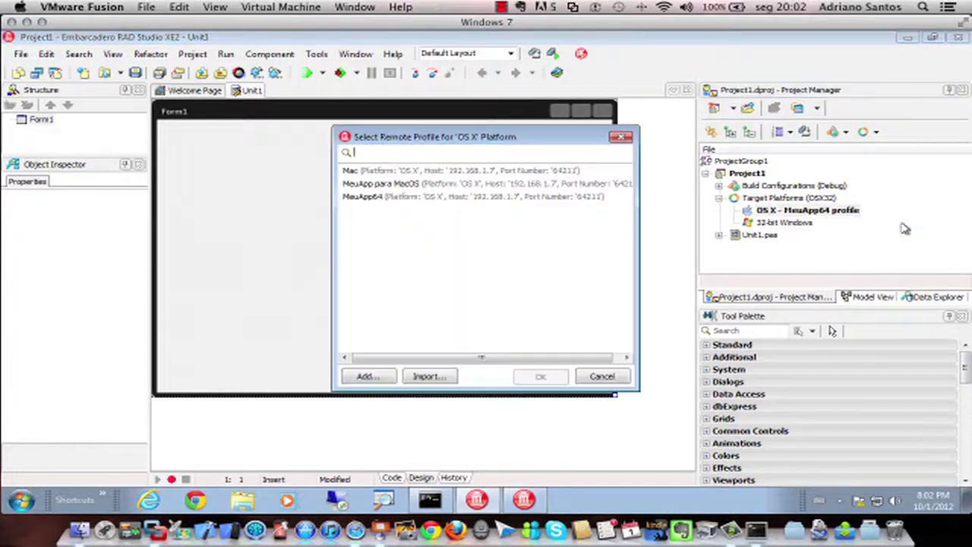
click(352, 172)
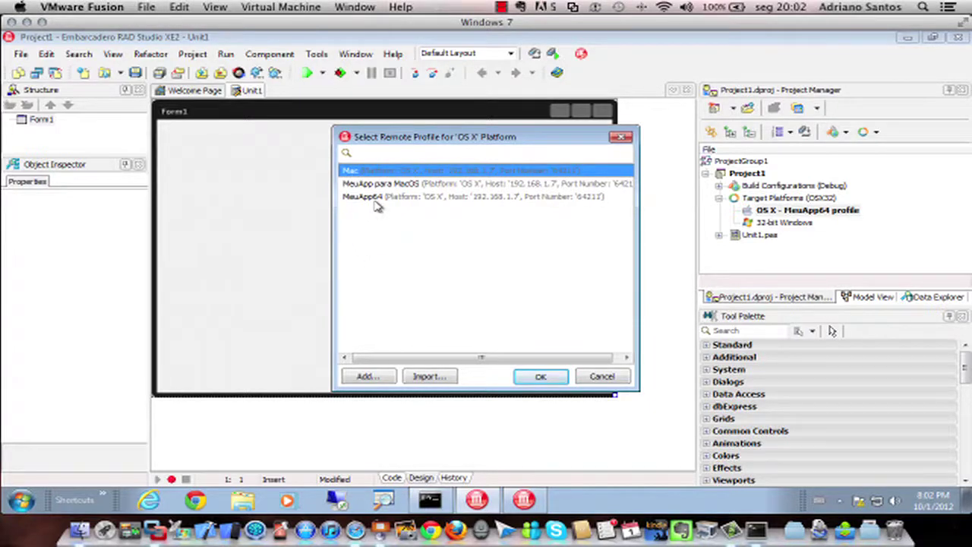
click(367, 374)
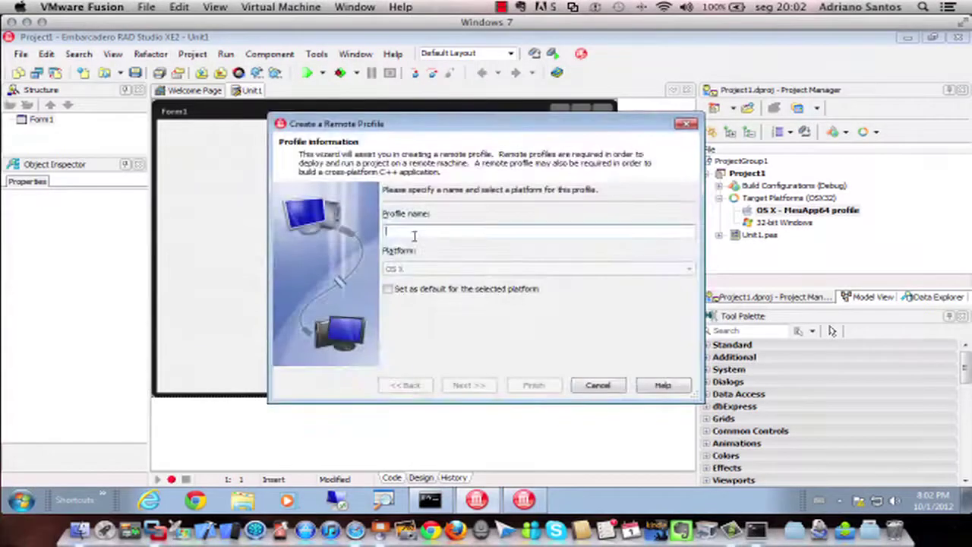
text(MeuNovoProfile)
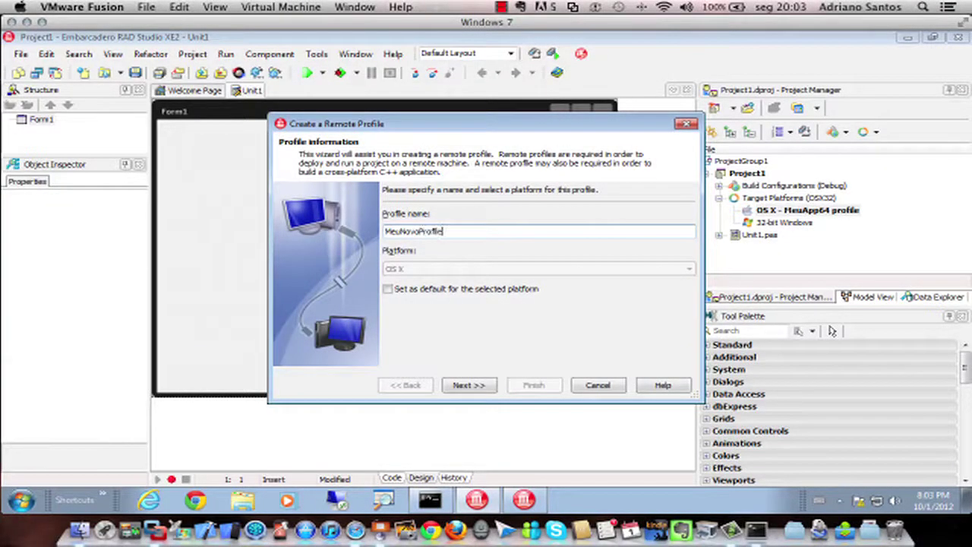
click(483, 387)
Step: Look up the Mac's IP address in its network preferences and set the remote profile's host name to 192.168.1.7
click(452, 211)
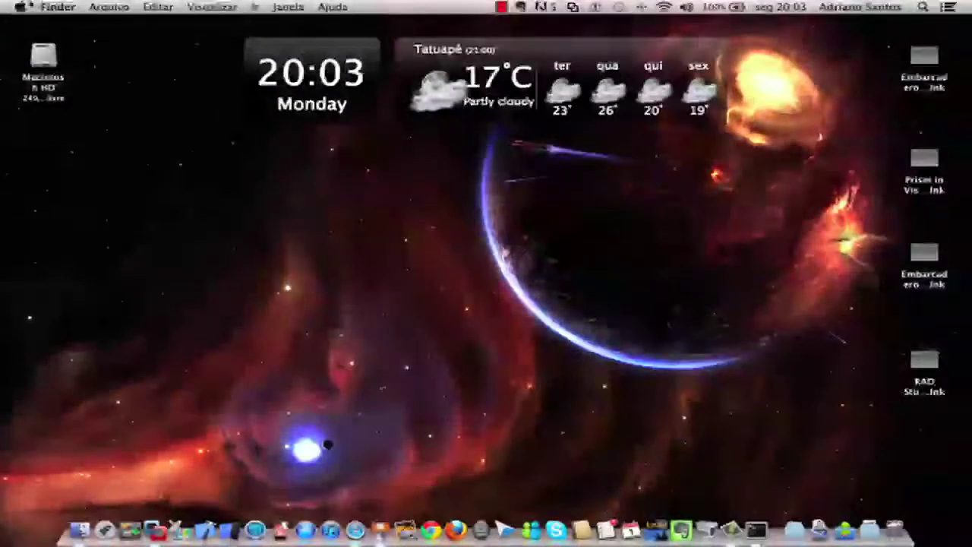
click(21, 6)
click(53, 67)
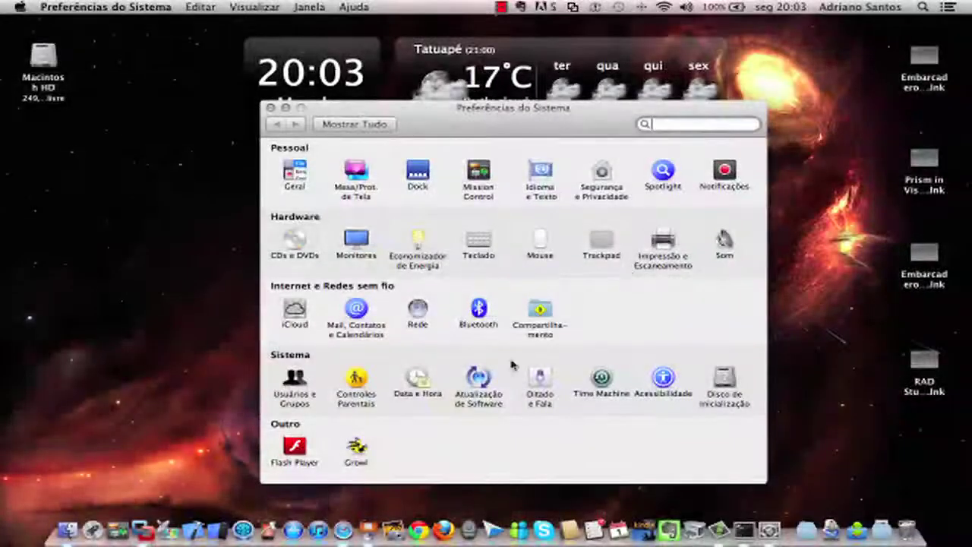
click(418, 314)
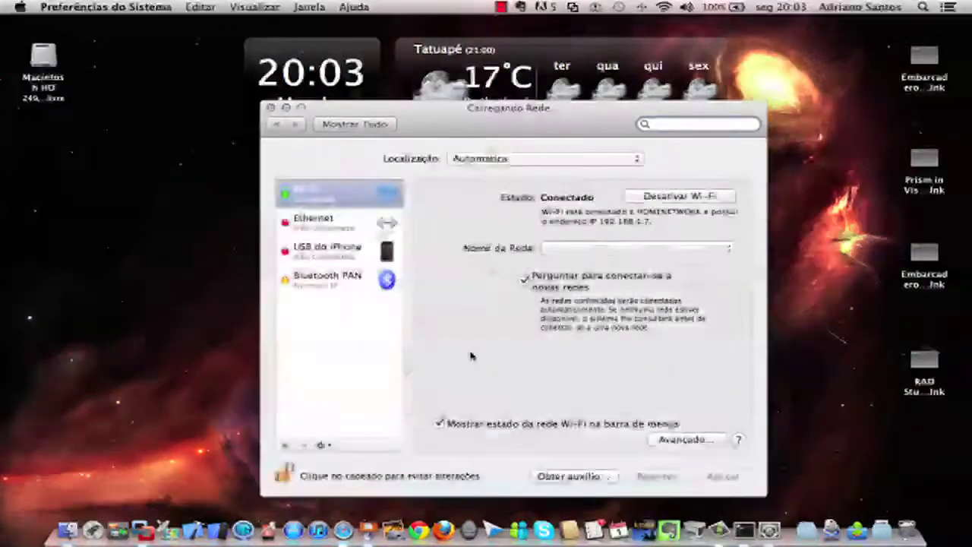
drag(600, 225, 648, 221)
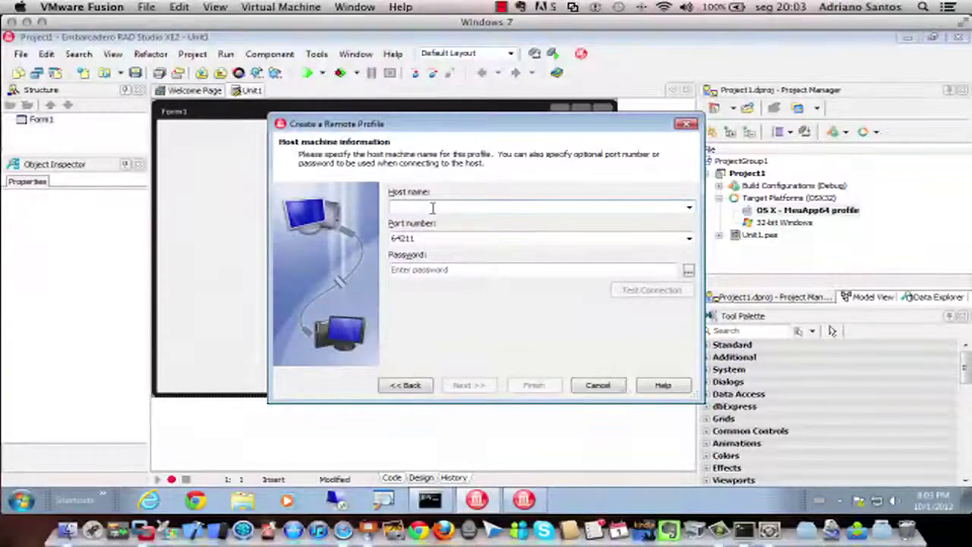
text(192.168.1.7)
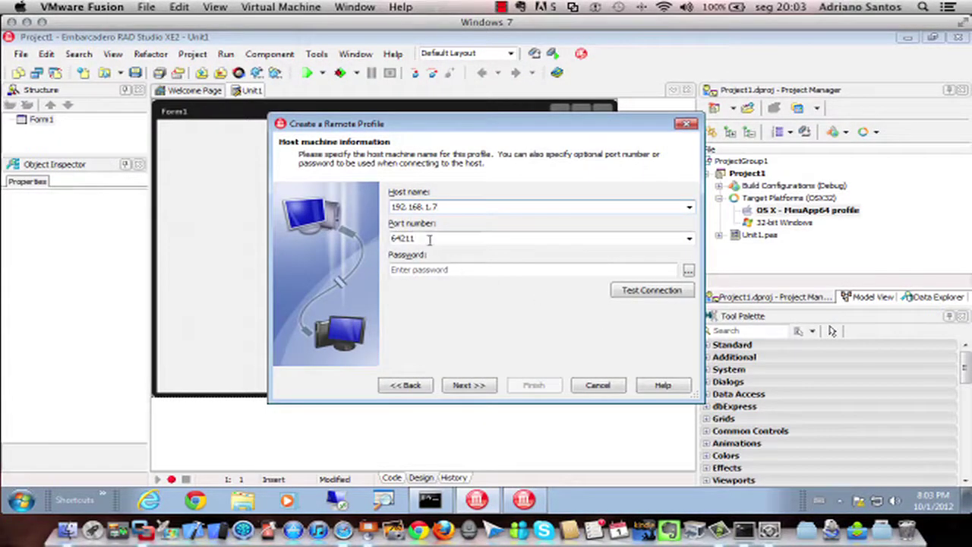
Step: Enter the remote profile's password, test the connection and finish creating the profile with the default C++ directory settings
click(430, 271)
text(a)
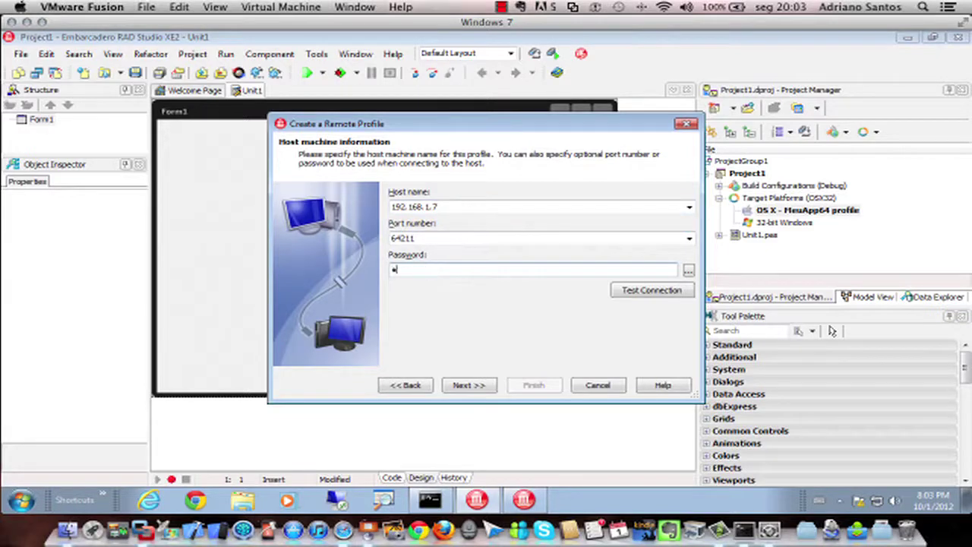
click(637, 291)
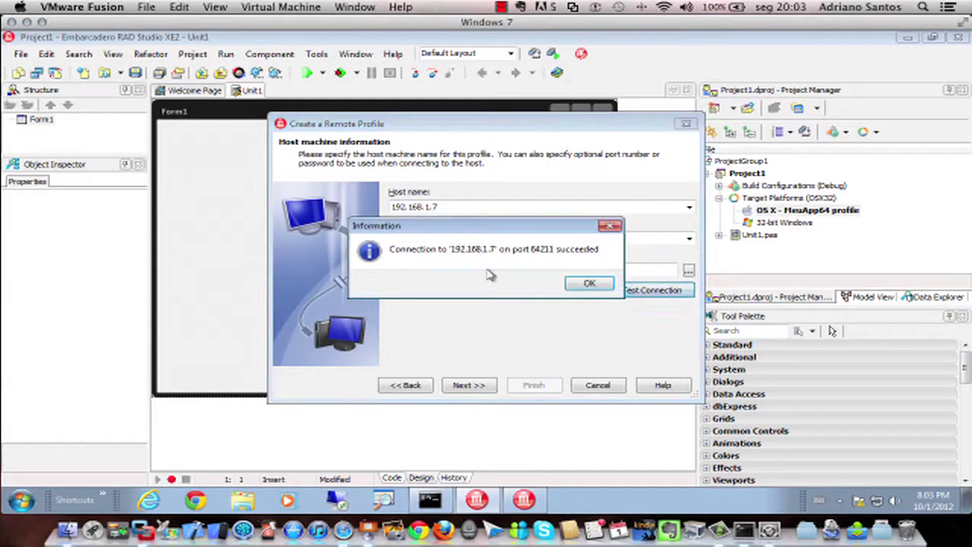
click(590, 283)
click(490, 388)
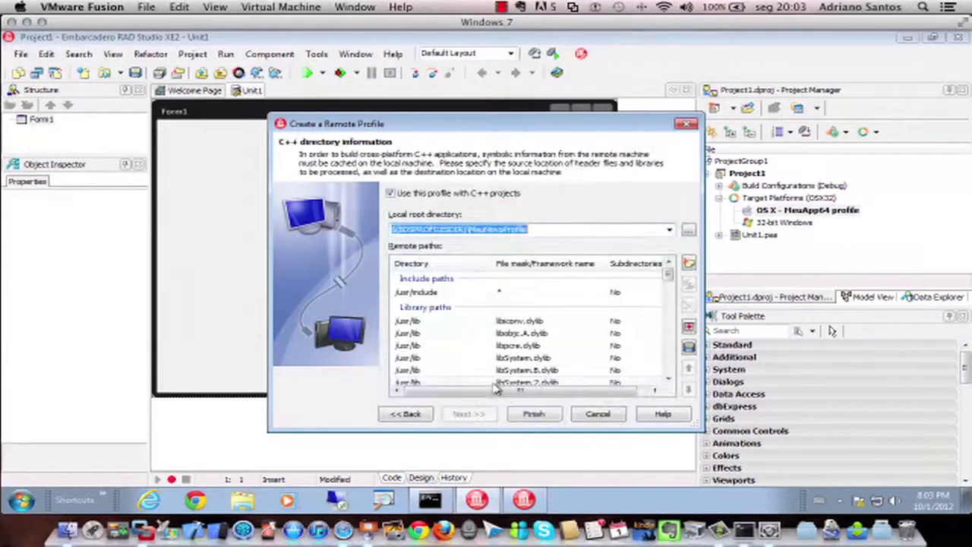
click(532, 414)
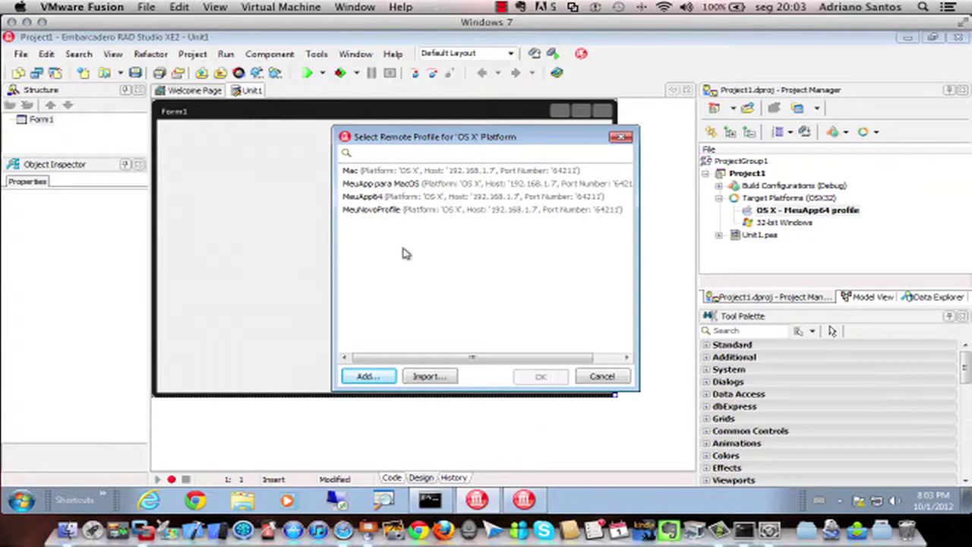
Step: Assign the MeuNovoProfile remote profile to the OS X target platform
click(363, 187)
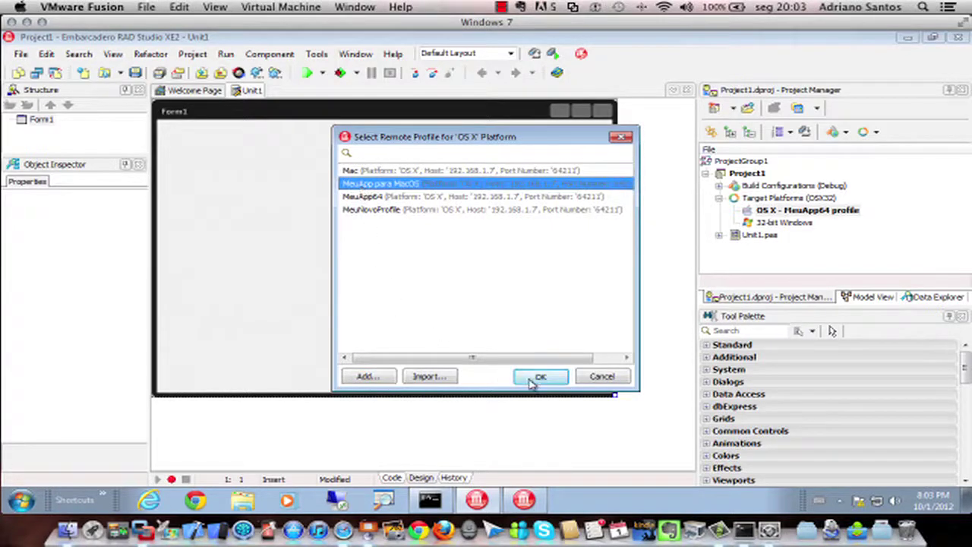
click(377, 210)
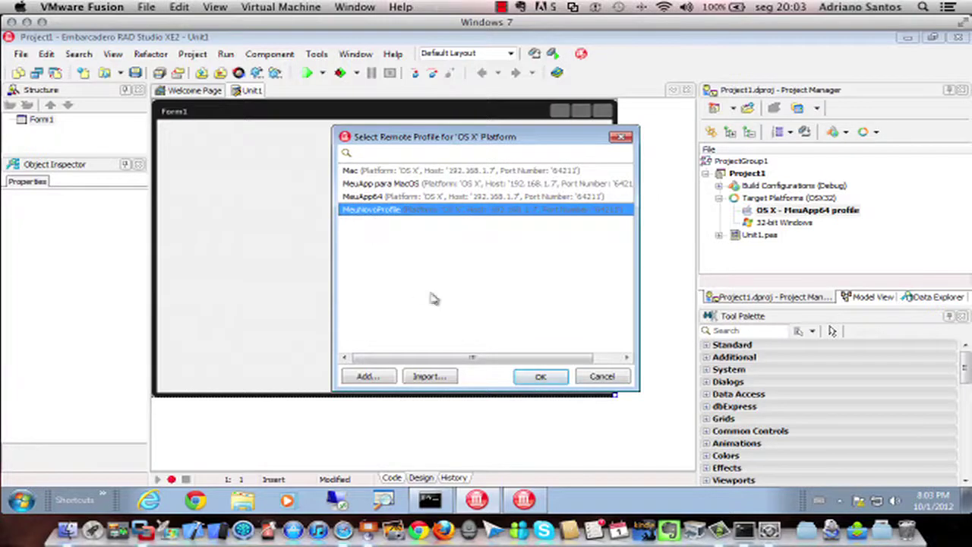
click(553, 374)
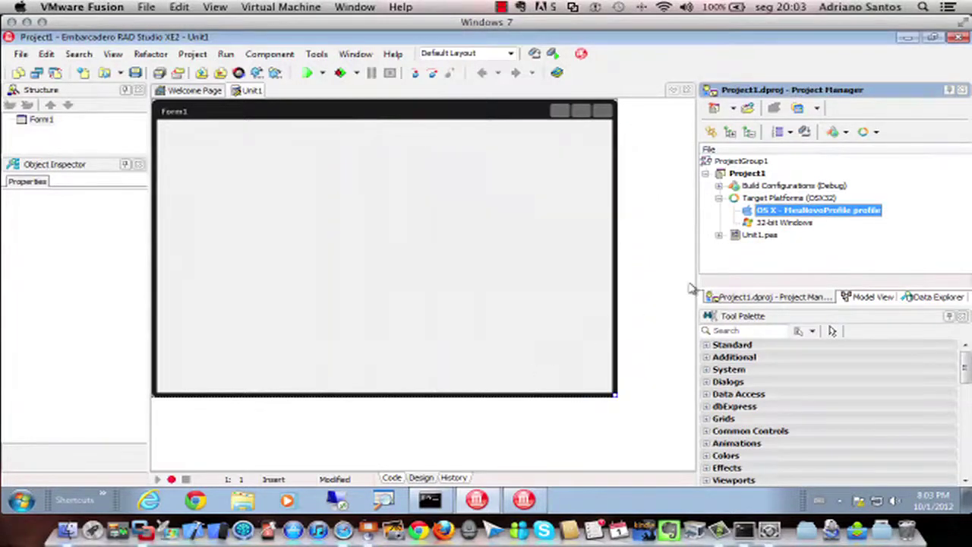
click(778, 222)
click(771, 210)
Step: Add a TCheckBox and two TRadioButton components to the form, with the radio buttons side by side below the check box
click(429, 206)
click(709, 348)
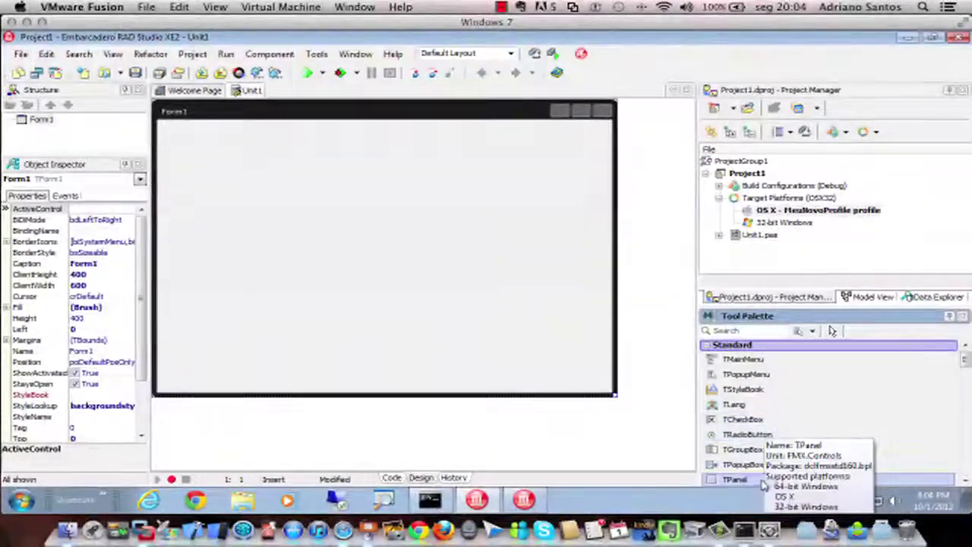
double_click(733, 419)
drag(722, 432, 327, 323)
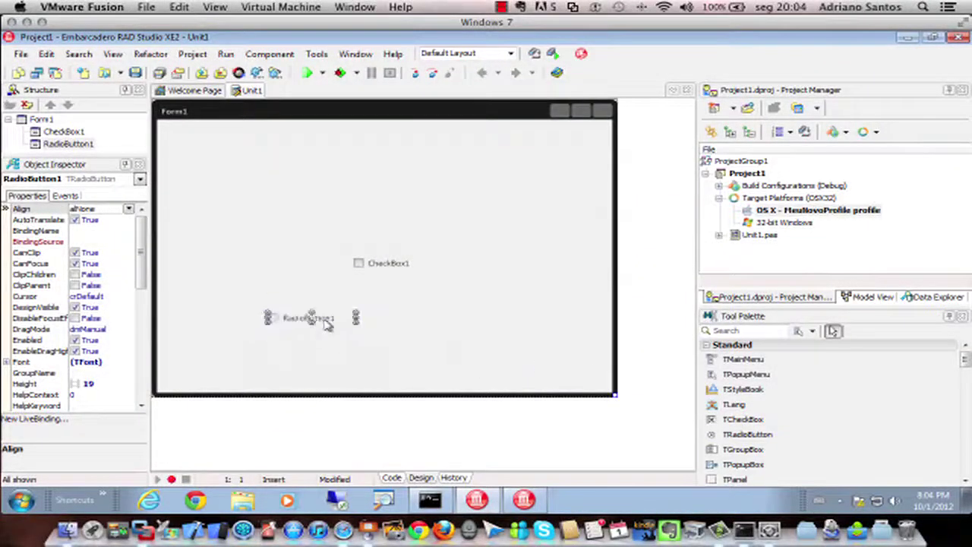
double_click(434, 330)
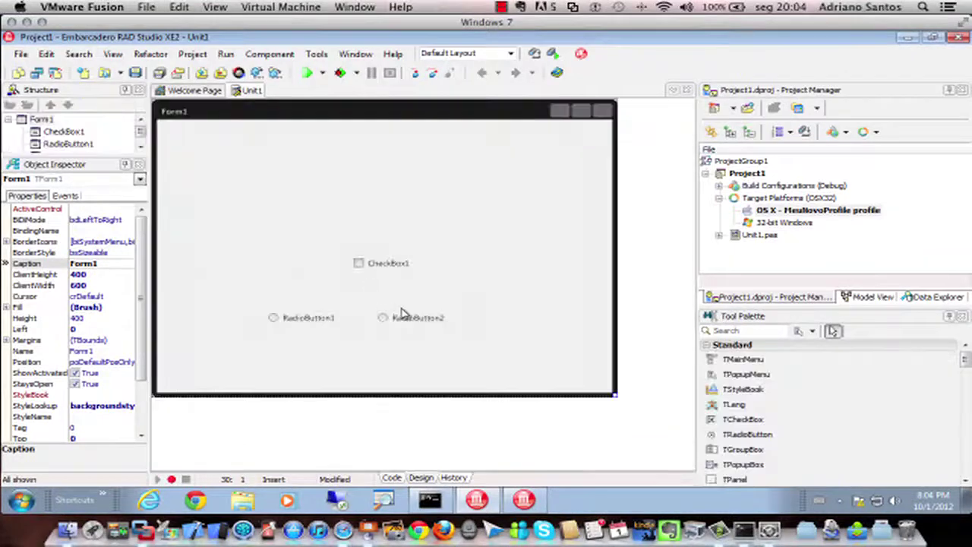
drag(413, 323, 382, 322)
Step: Move both radio buttons together to the form's upper-left area and place the check box directly beneath them
shift+click(315, 322)
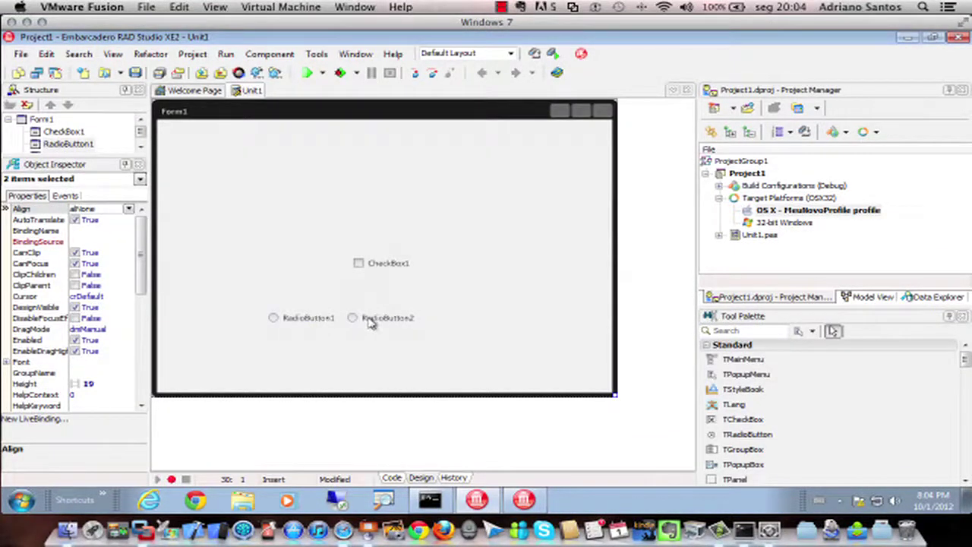
click(311, 300)
drag(297, 308, 303, 219)
drag(387, 267, 211, 228)
double_click(265, 288)
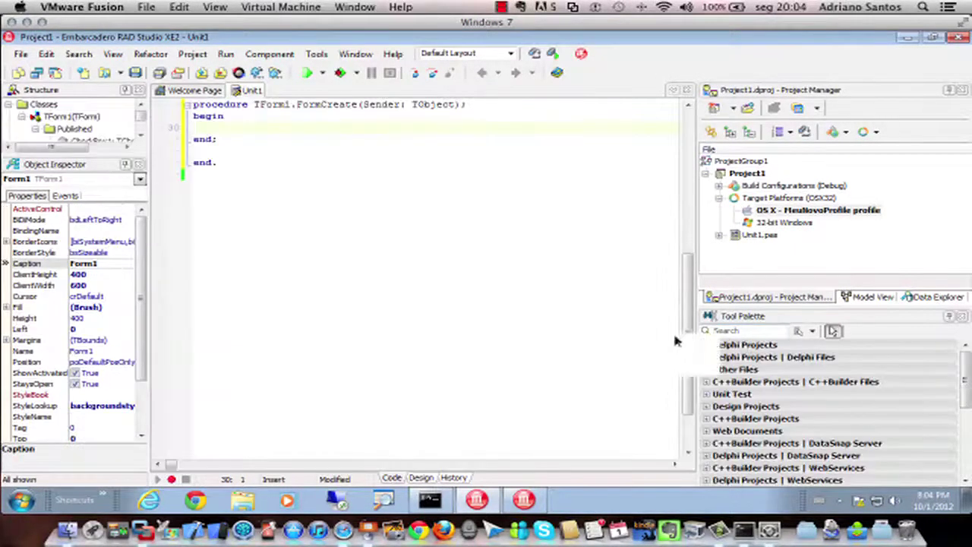
key(F12)
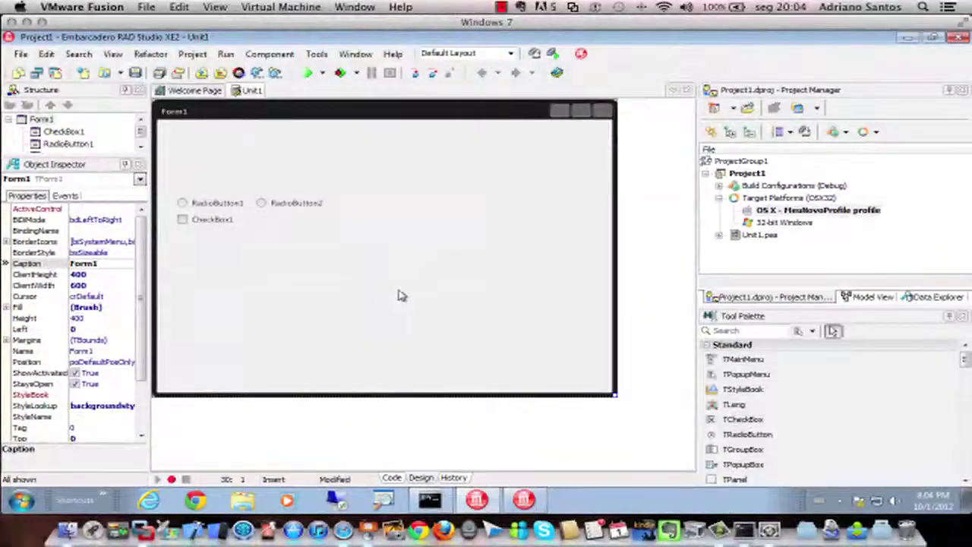
click(714, 358)
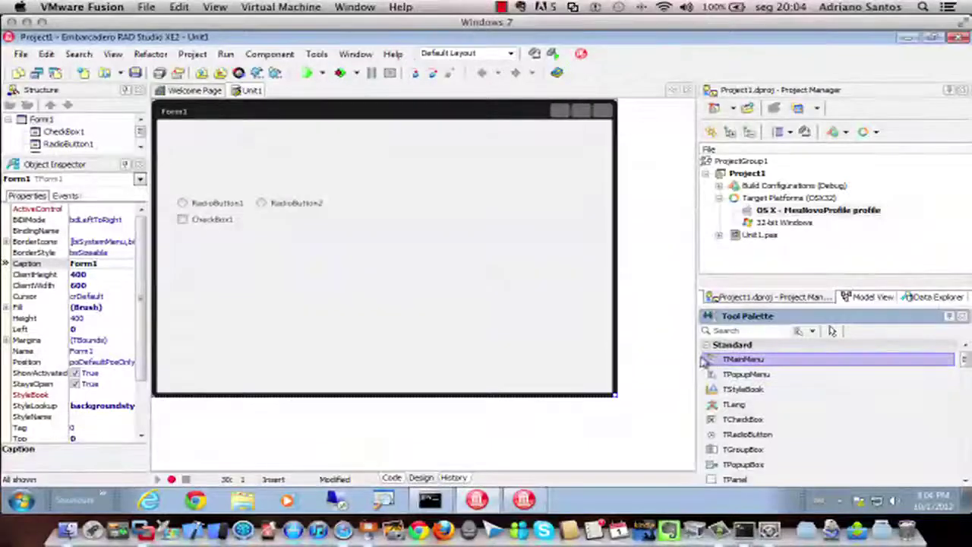
click(336, 278)
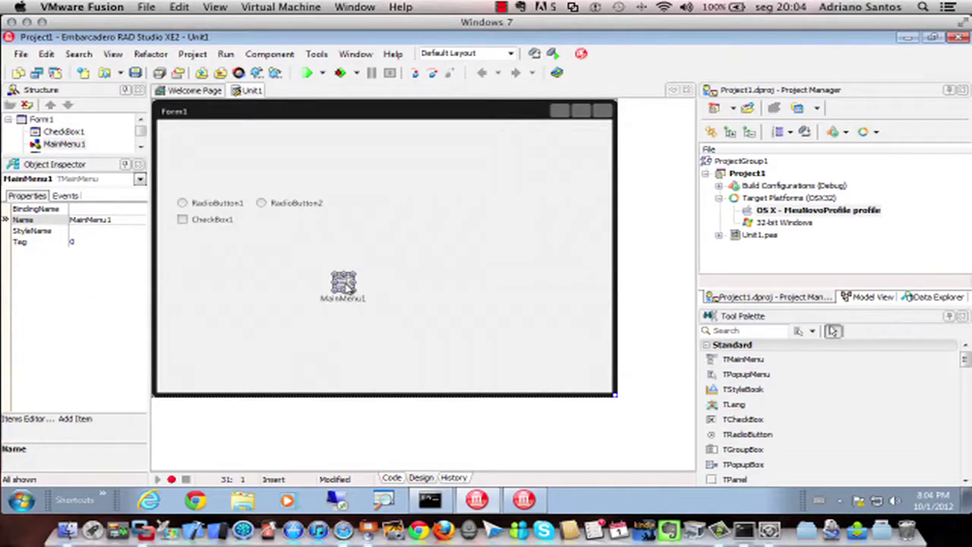
key(Delete)
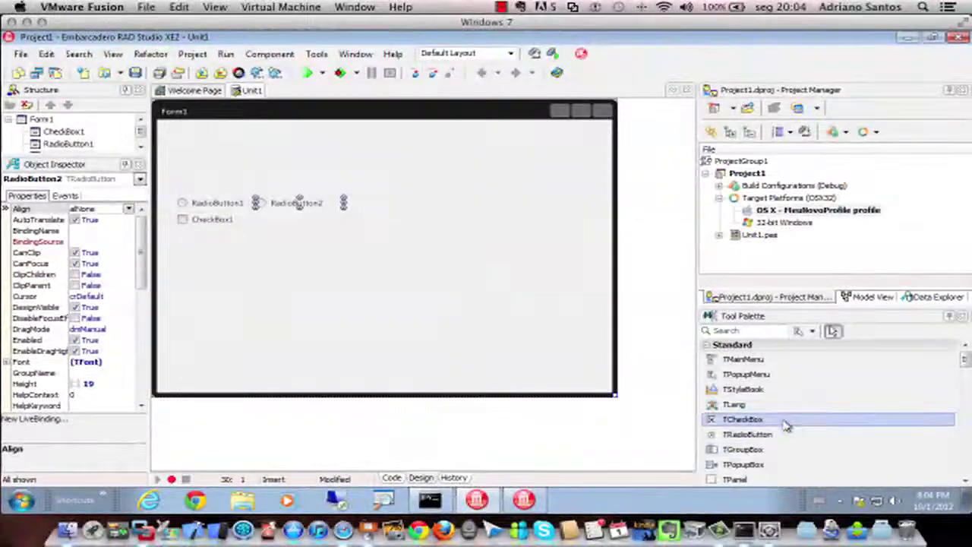
Step: Add a TMenuBar component to the form and move it into the form's upper-left corner
click(766, 451)
scroll(766, 451, down, 5)
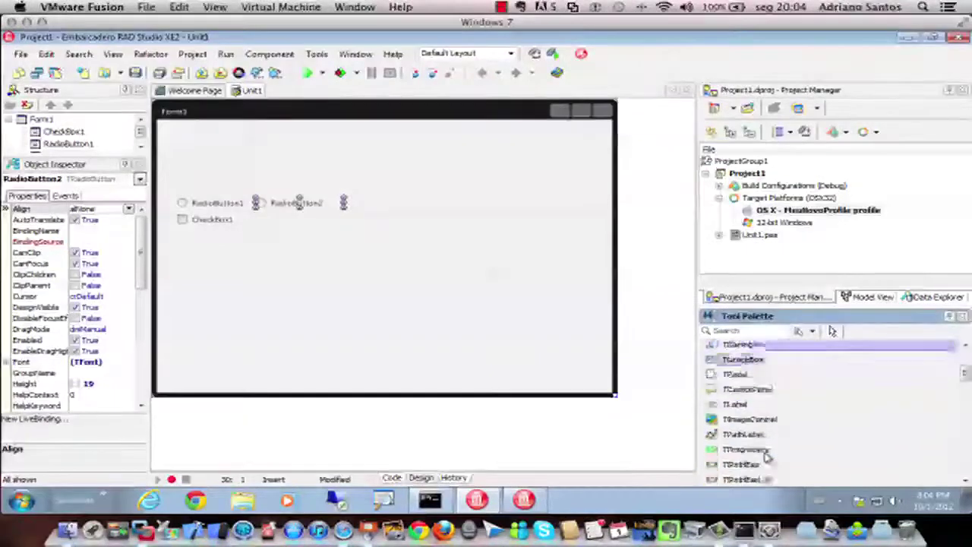
scroll(768, 455, down, 2)
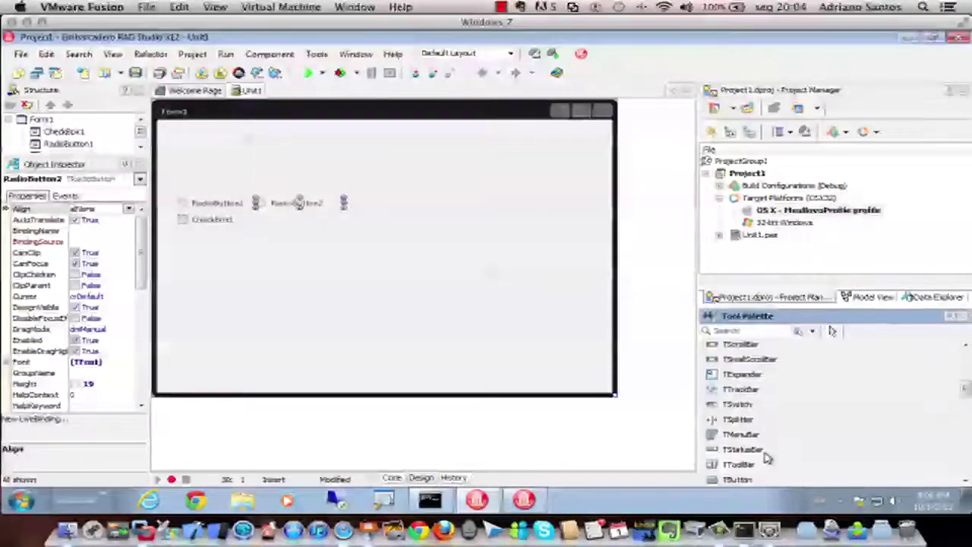
click(221, 265)
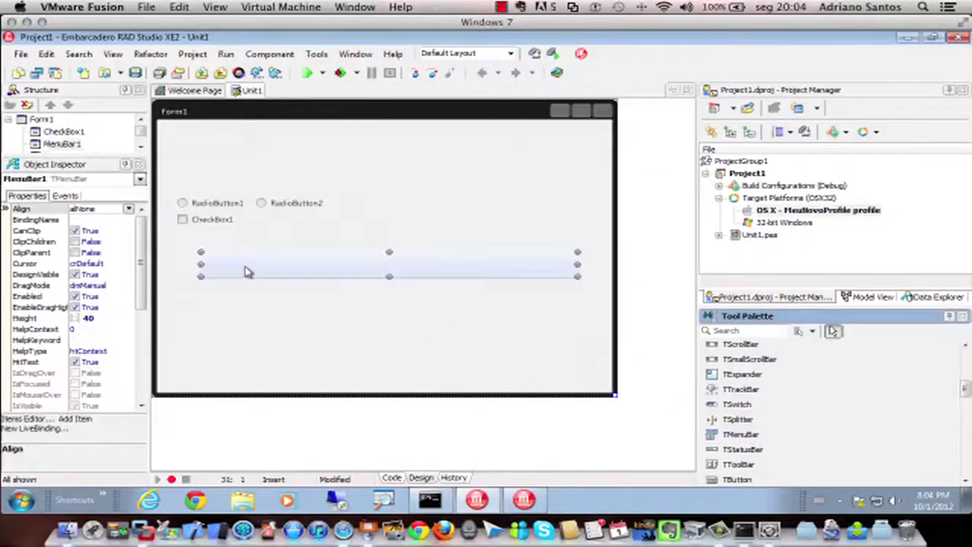
drag(297, 276, 256, 150)
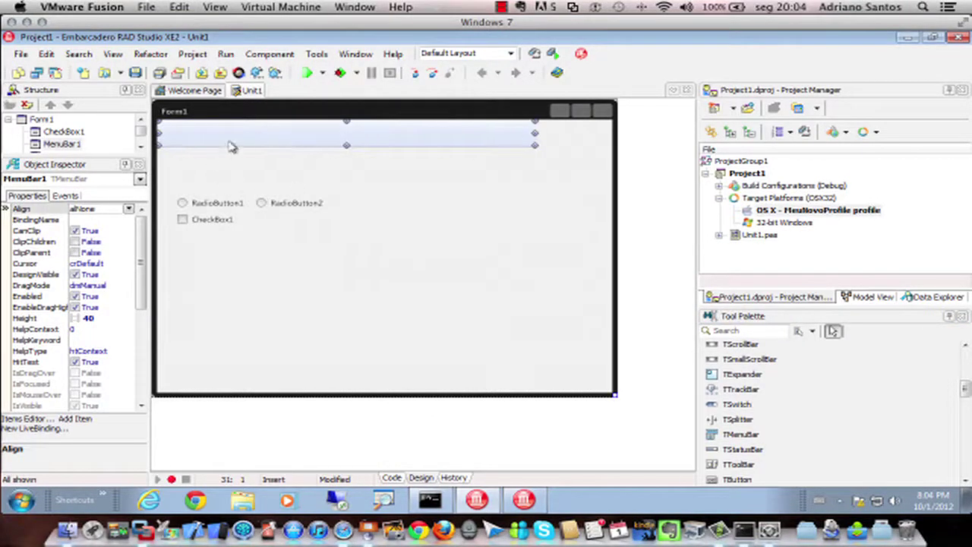
Step: Add a top-level item to the menu bar with four child items, and give the last child one subitem of its own
double_click(223, 140)
click(591, 170)
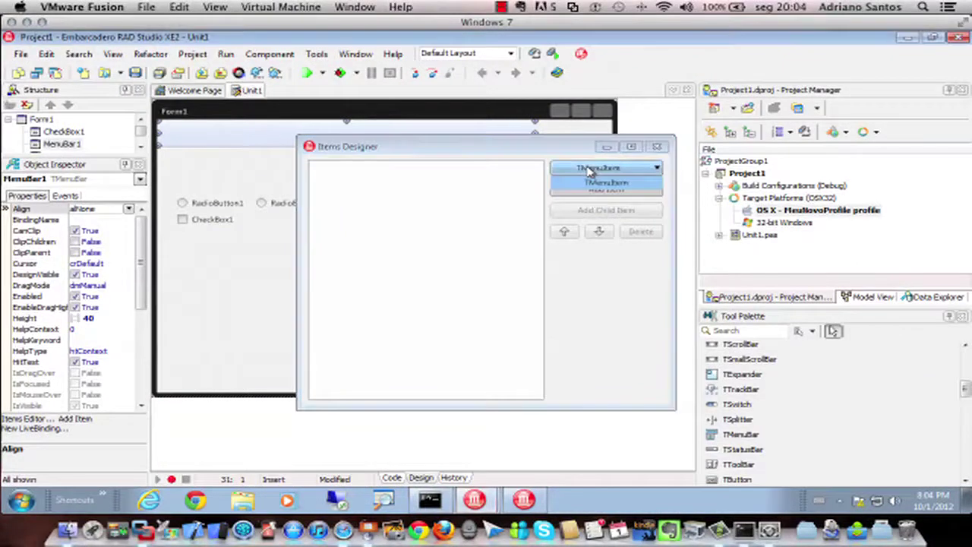
click(607, 218)
click(606, 188)
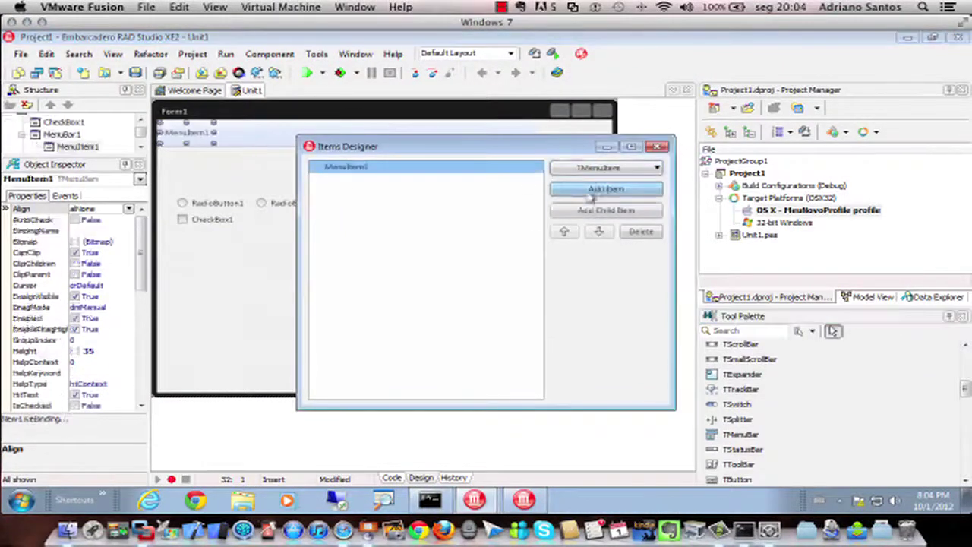
click(623, 214)
click(607, 189)
click(607, 189)
click(607, 190)
click(592, 215)
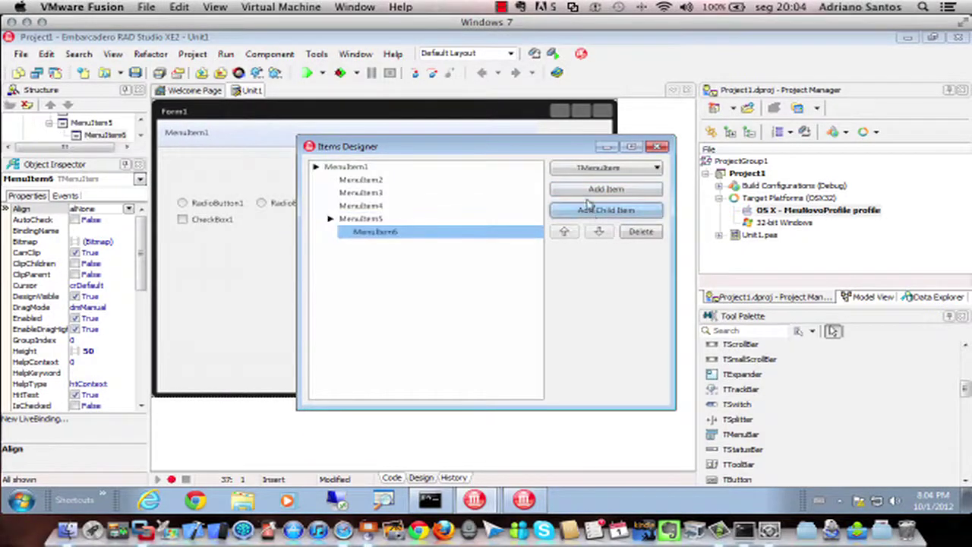
Step: Add a second top-level menu item with one child item that holds two subitems
click(598, 168)
click(598, 183)
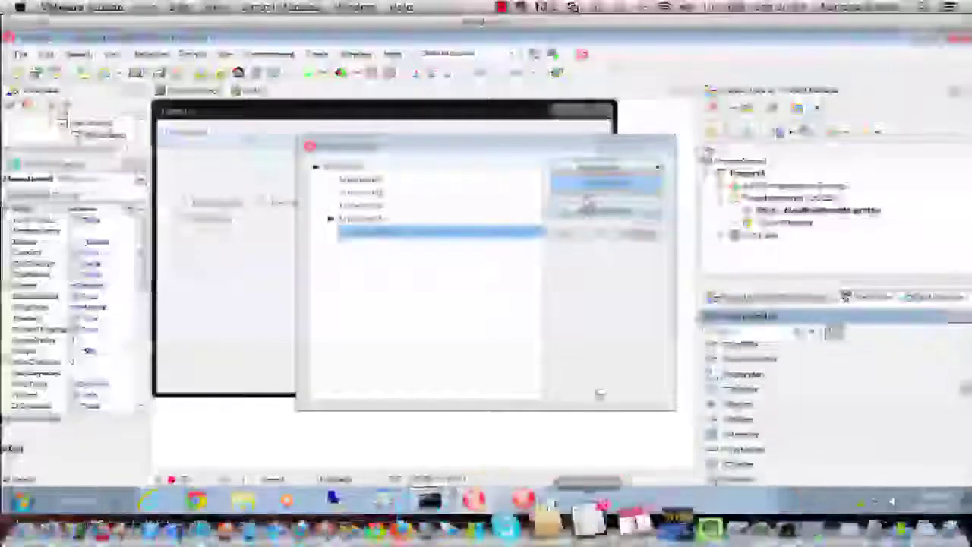
click(319, 168)
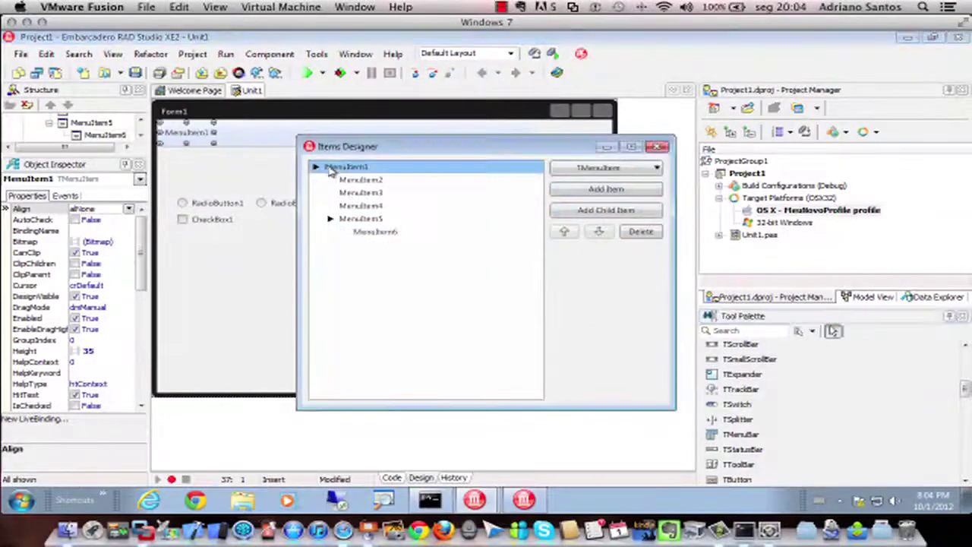
click(604, 191)
click(601, 211)
click(601, 211)
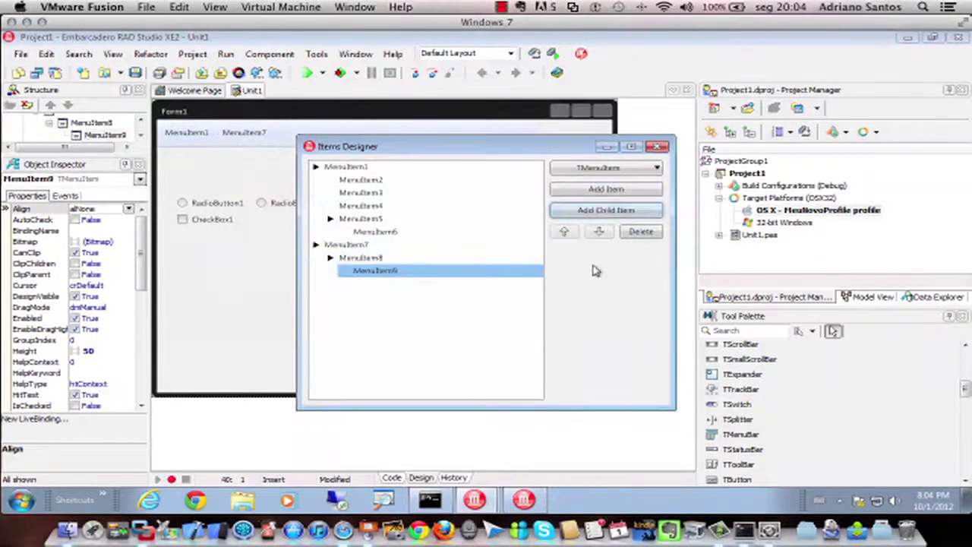
click(604, 190)
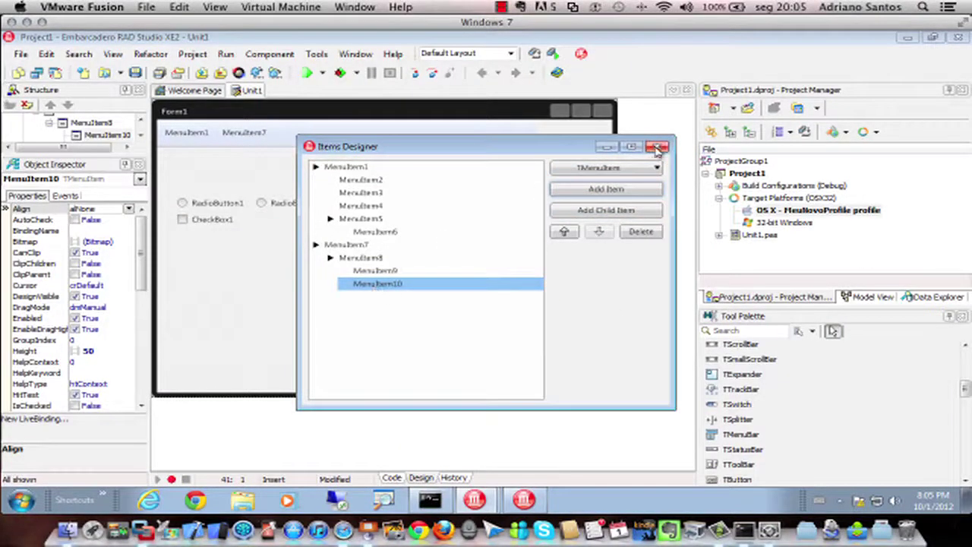
Step: Widen the Object Inspector to read the first menu item's properties, and close the Items Designer
click(332, 168)
drag(396, 146, 437, 151)
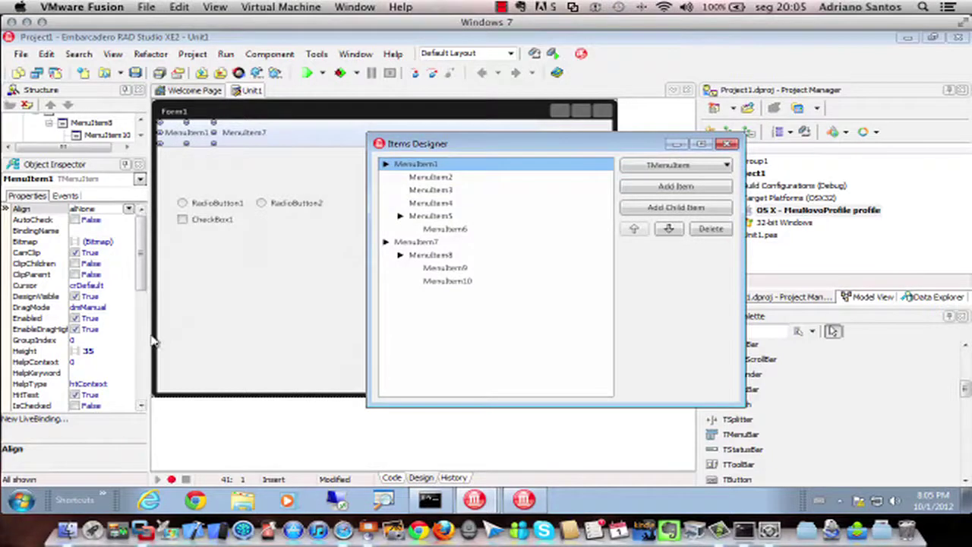
drag(146, 334, 213, 332)
drag(208, 251, 206, 332)
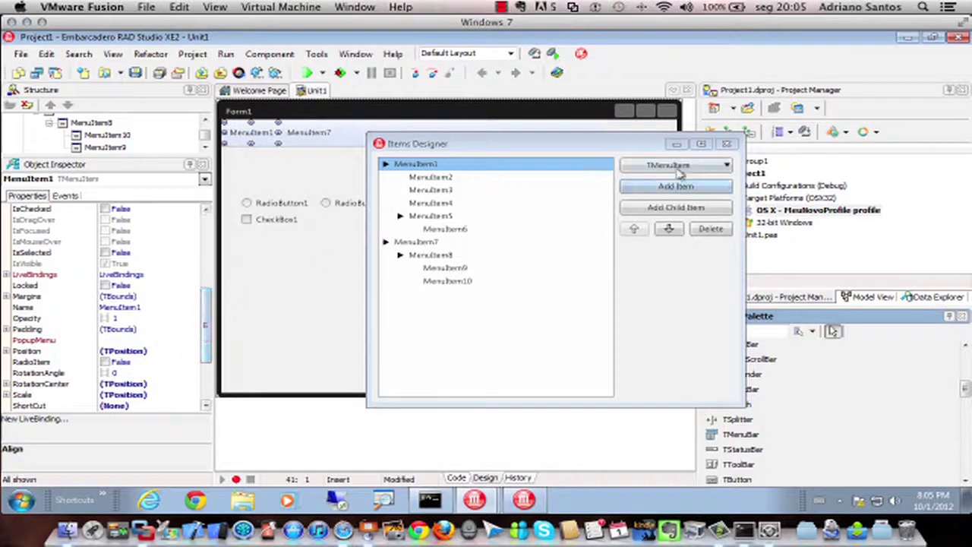
click(727, 144)
click(460, 270)
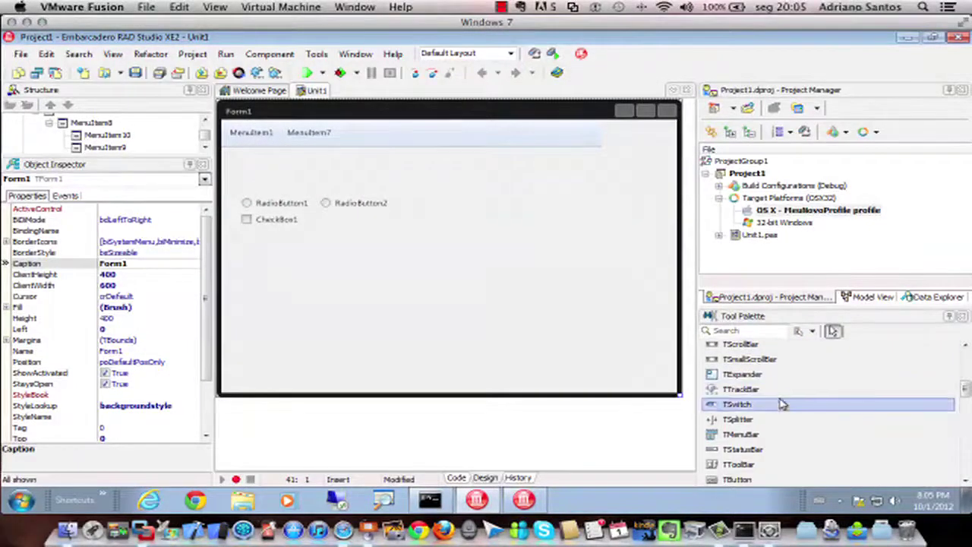
Step: Place a TButton about 313 wide on the form, below the check box and radio buttons
click(737, 479)
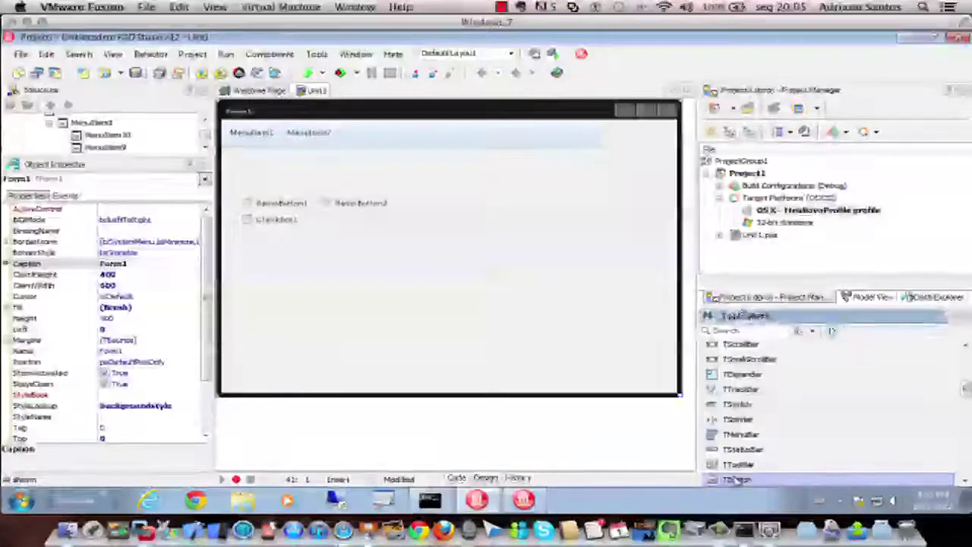
click(552, 379)
drag(575, 387, 575, 174)
drag(482, 182, 468, 266)
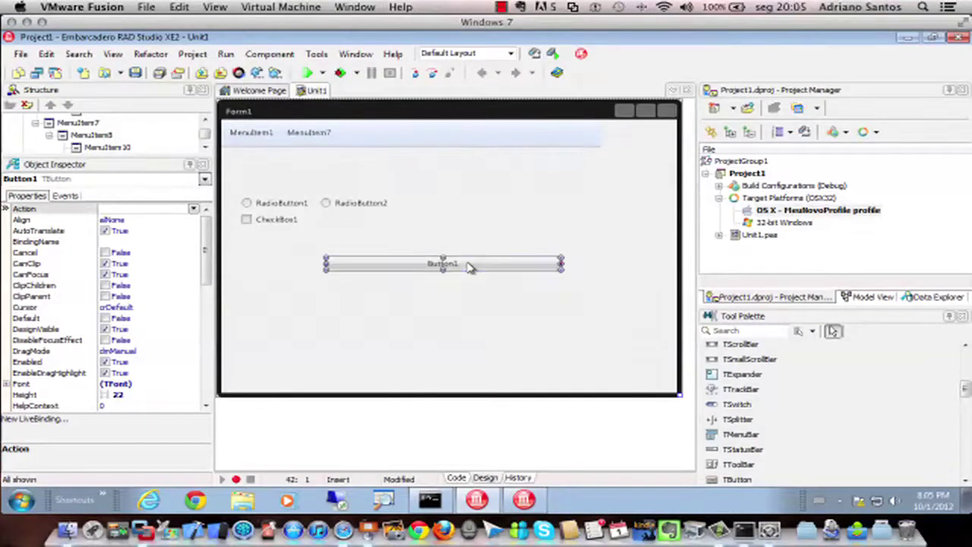
Step: Set the button's Text property to ShowMessage
scroll(196, 347, down, 10)
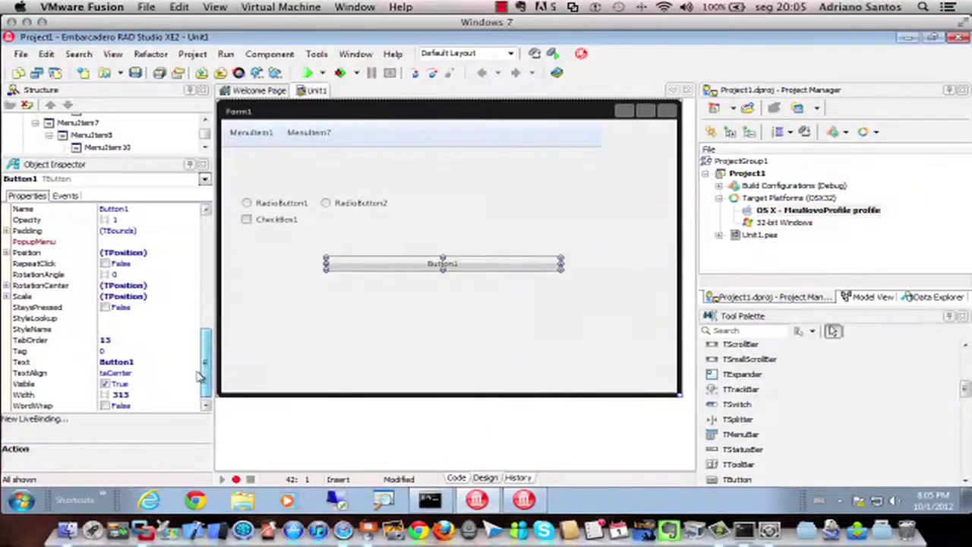
click(123, 364)
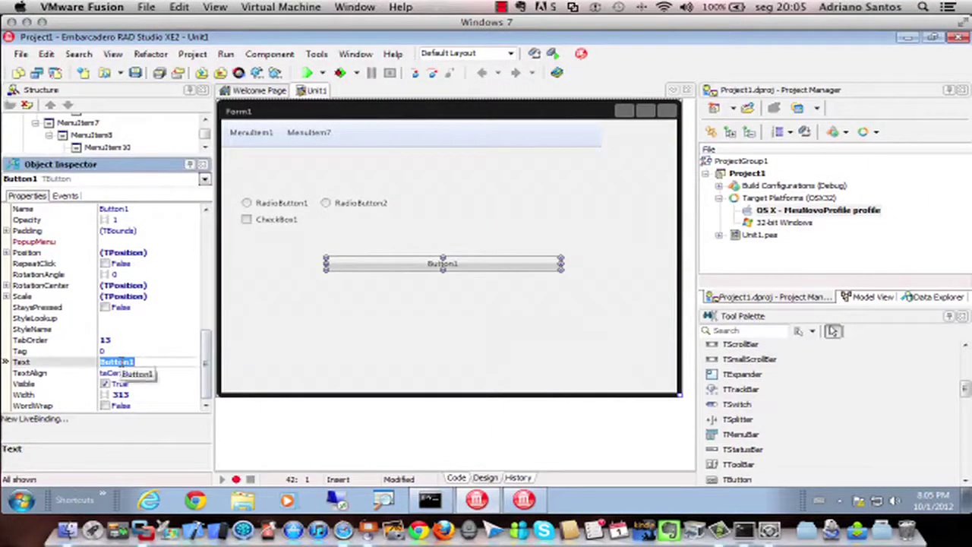
text(ShowMessa)
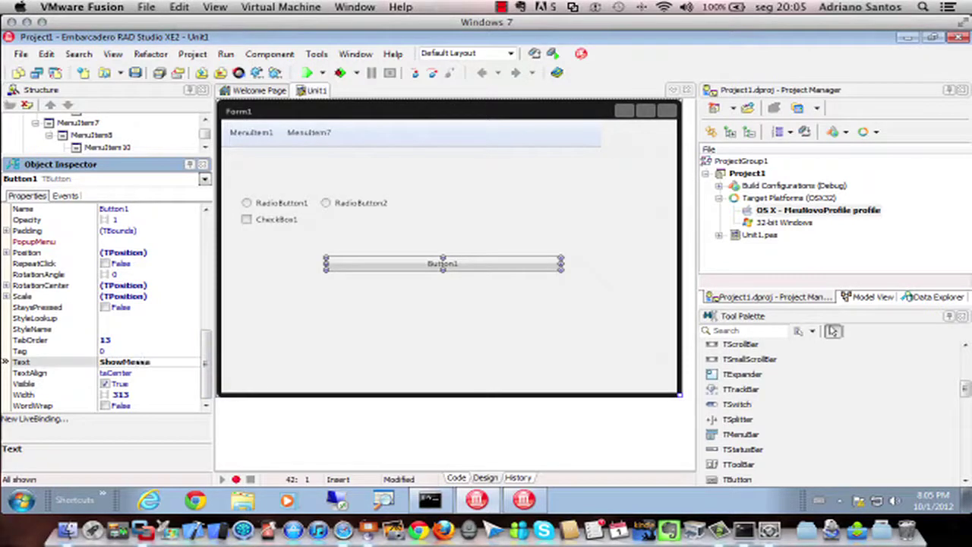
text(ge)
key(Return)
Step: Create the button's click handler with the code ShowMessage('Hello World!');
double_click(394, 272)
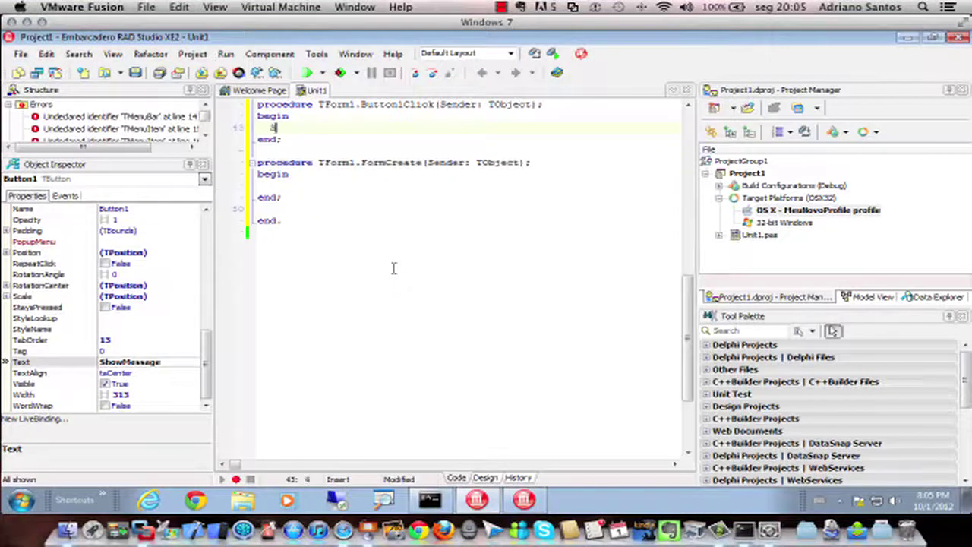
text(ShowMessage();)
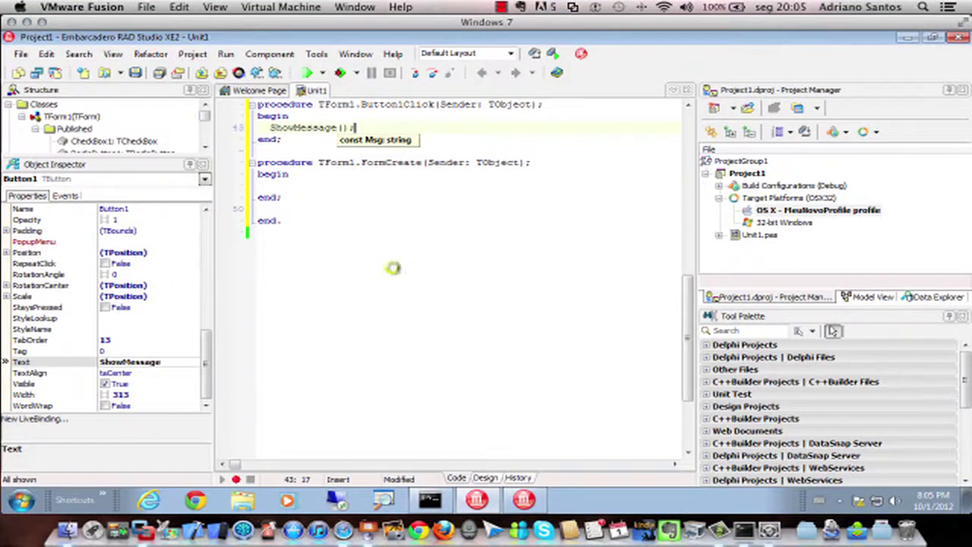
key(Left)
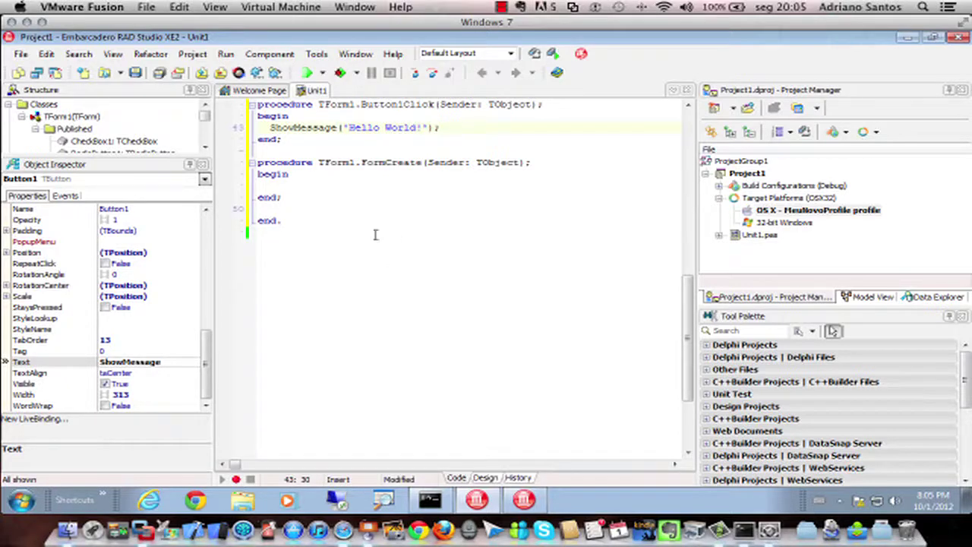
Step: Start saving the unit and browse to Documents\Projects\Samples\Delphi on the Intercambio (Z:) drive
click(159, 72)
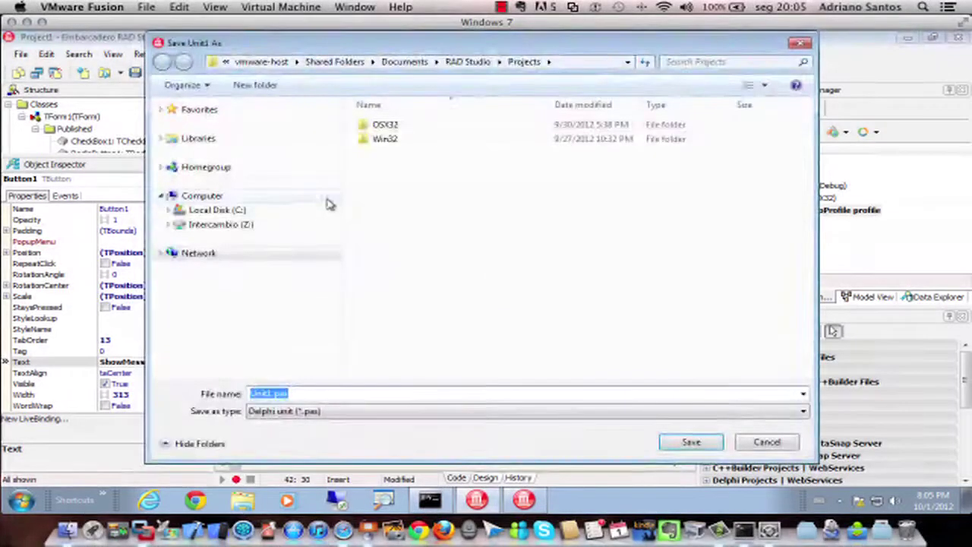
click(217, 255)
click(222, 225)
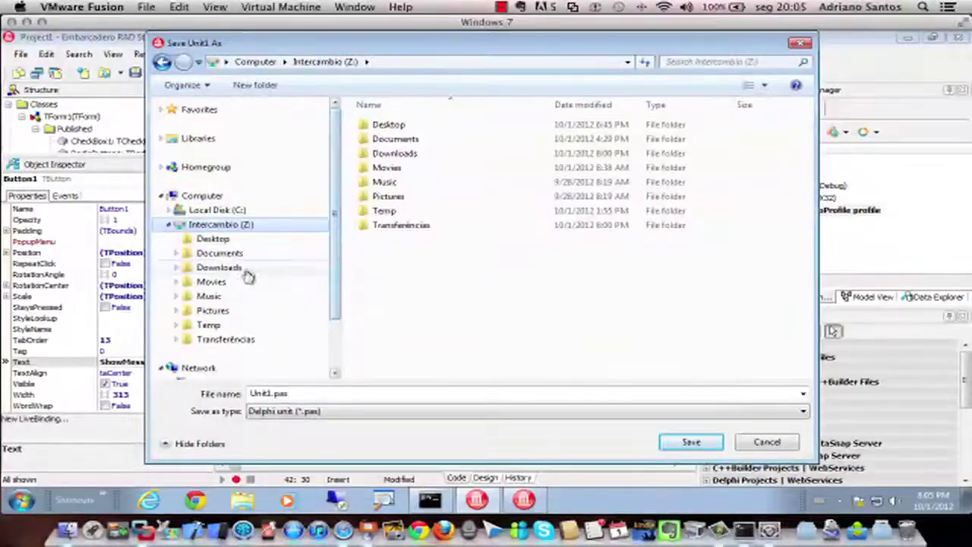
click(220, 254)
double_click(396, 225)
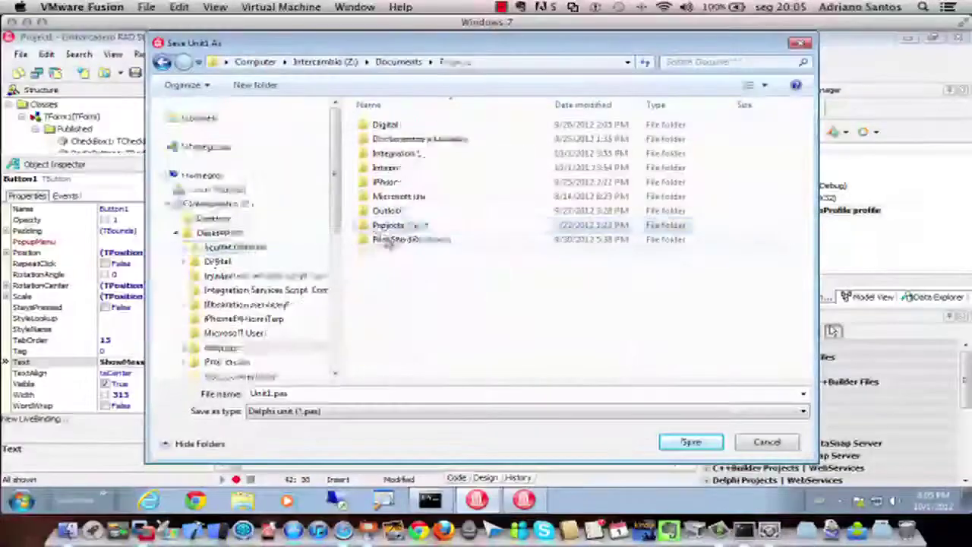
double_click(391, 208)
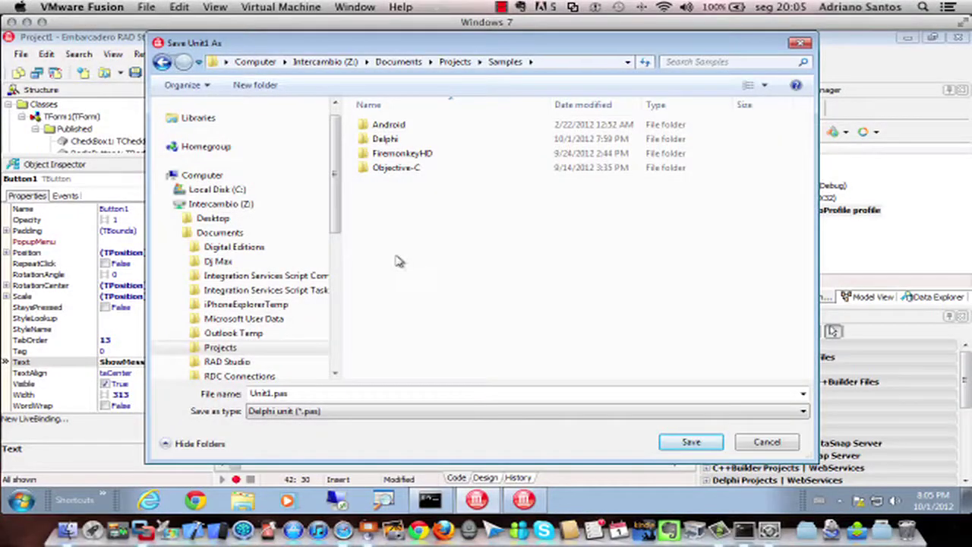
double_click(385, 140)
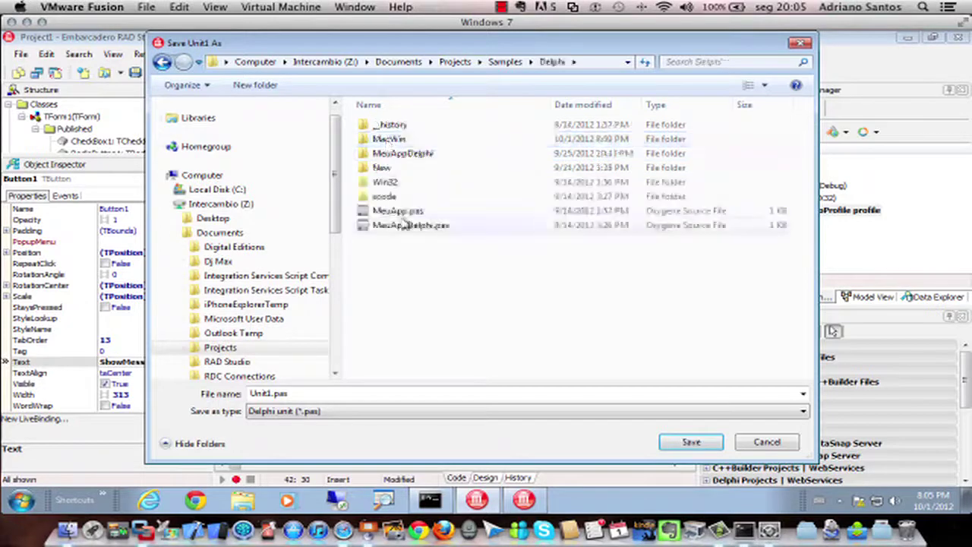
Step: Try to create a folder named MacWin inside the Delphi folder
right_click(426, 280)
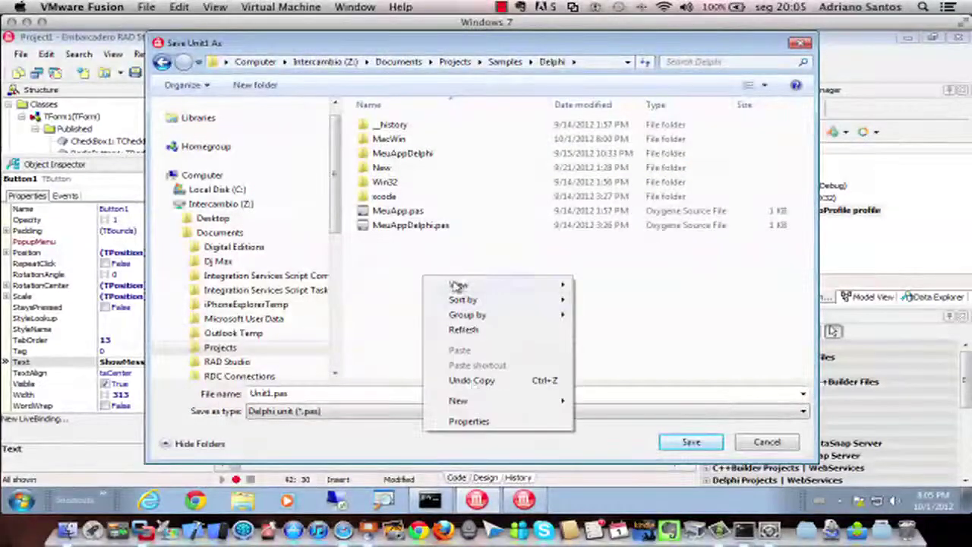
mouse_move(481, 406)
click(604, 257)
text(Mi)
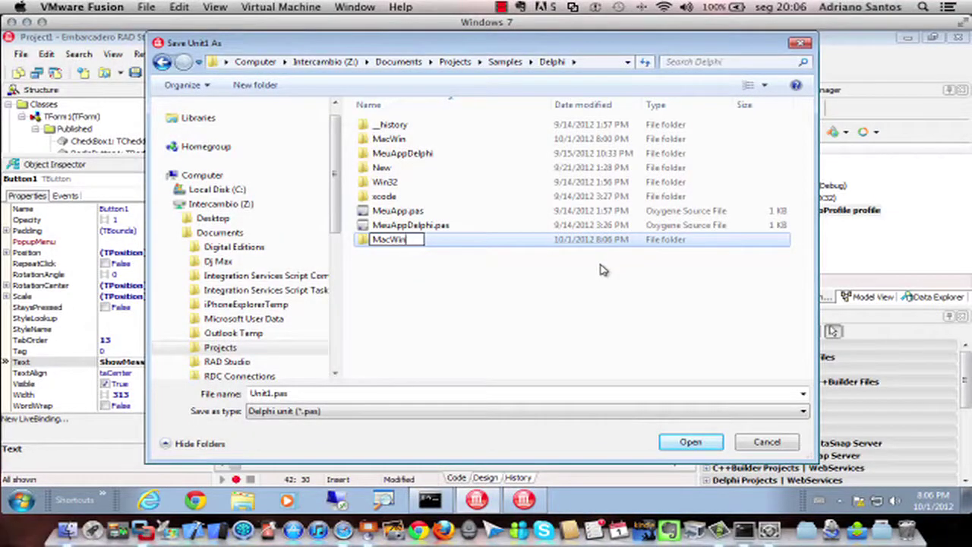
key(Escape)
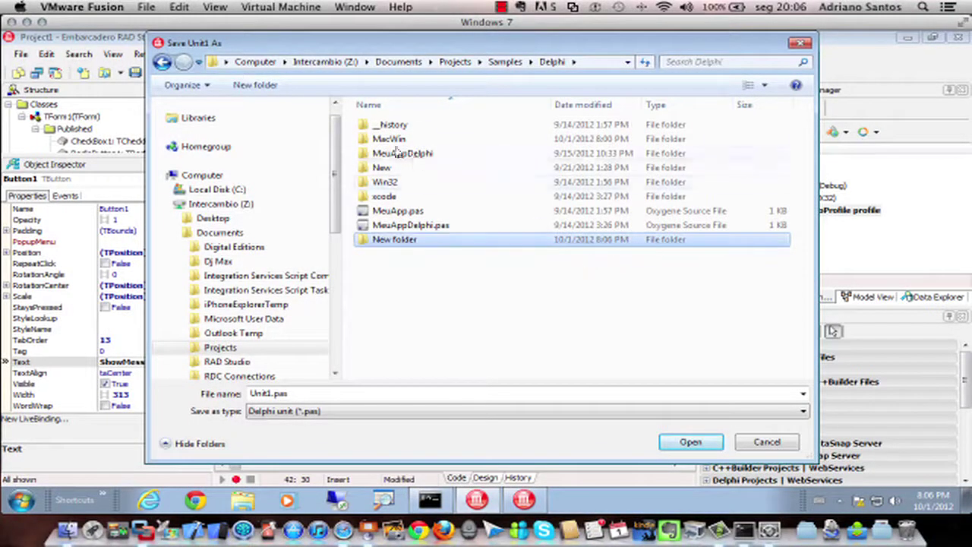
Step: Save Unit1.pas and the project in the existing MacWin folder
double_click(389, 139)
click(693, 442)
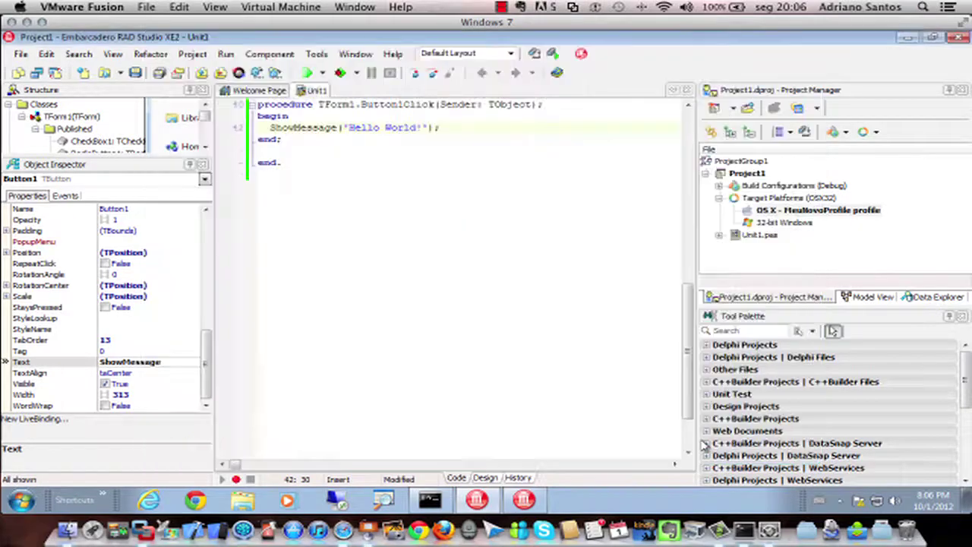
click(704, 444)
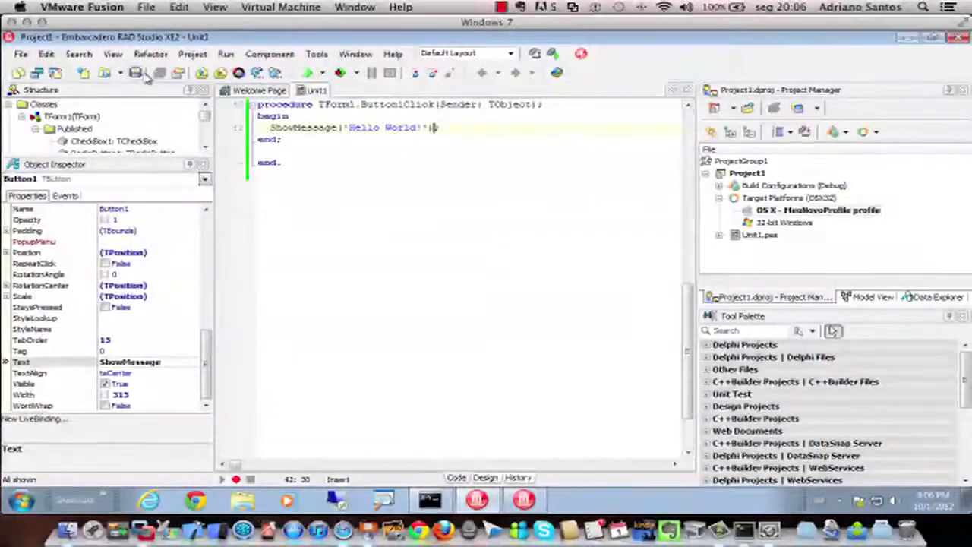
Step: Make 32-bit Windows the active target platform, then build and run Project1
double_click(785, 222)
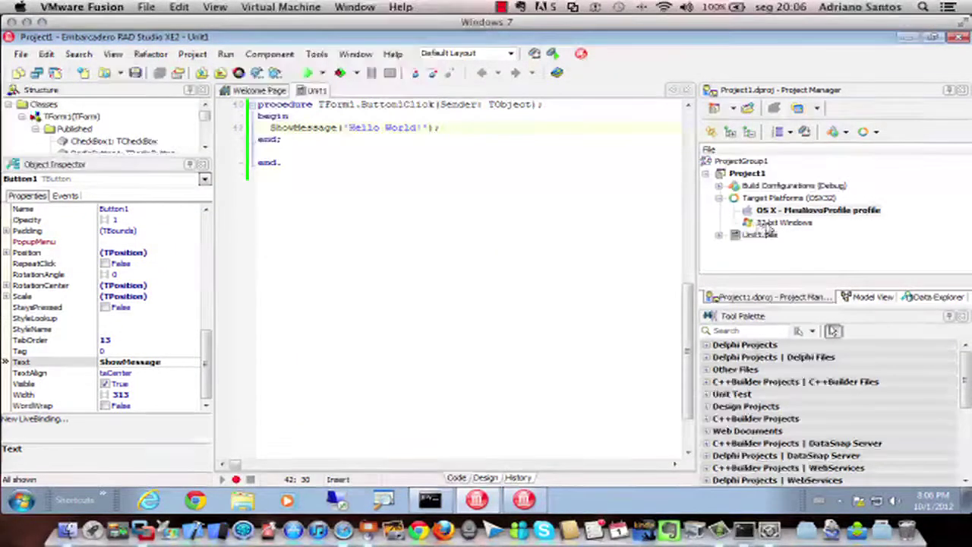
click(256, 73)
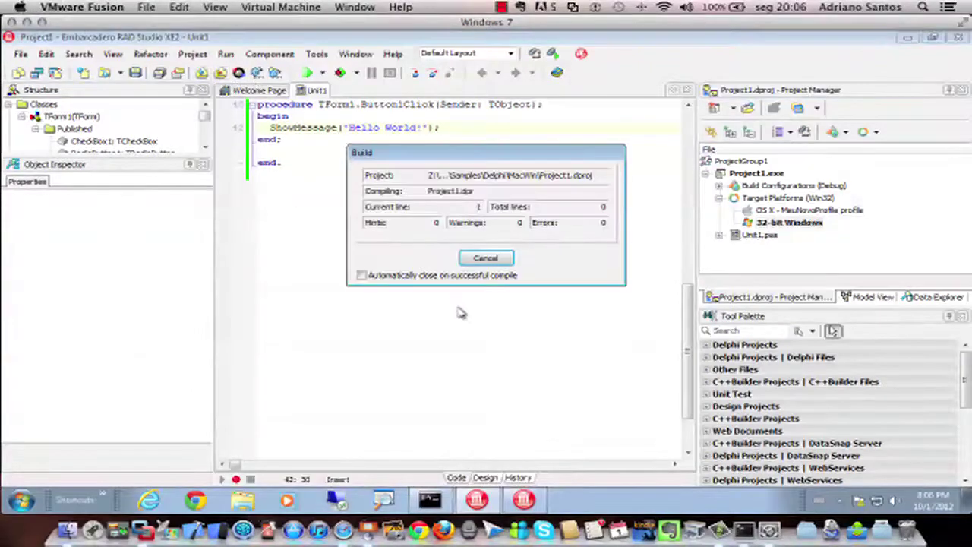
click(486, 259)
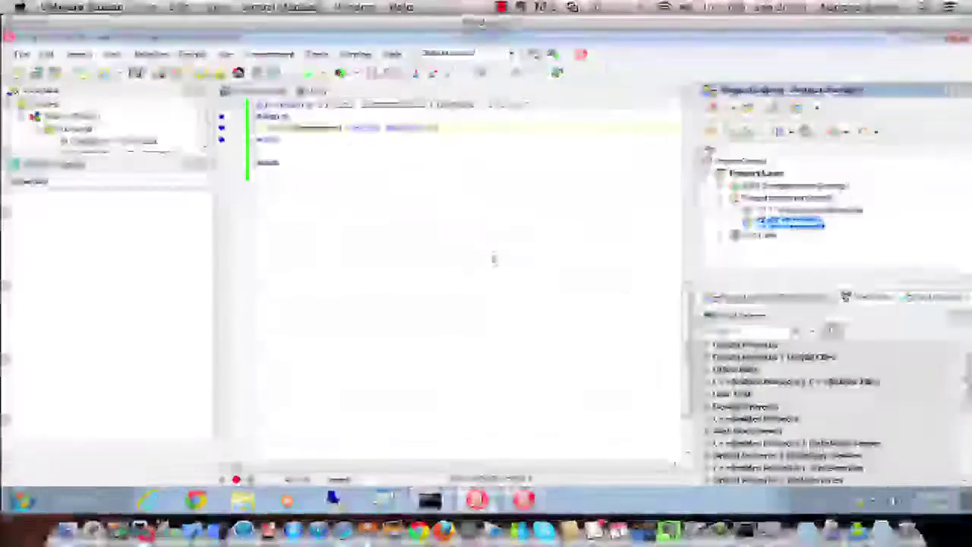
click(307, 73)
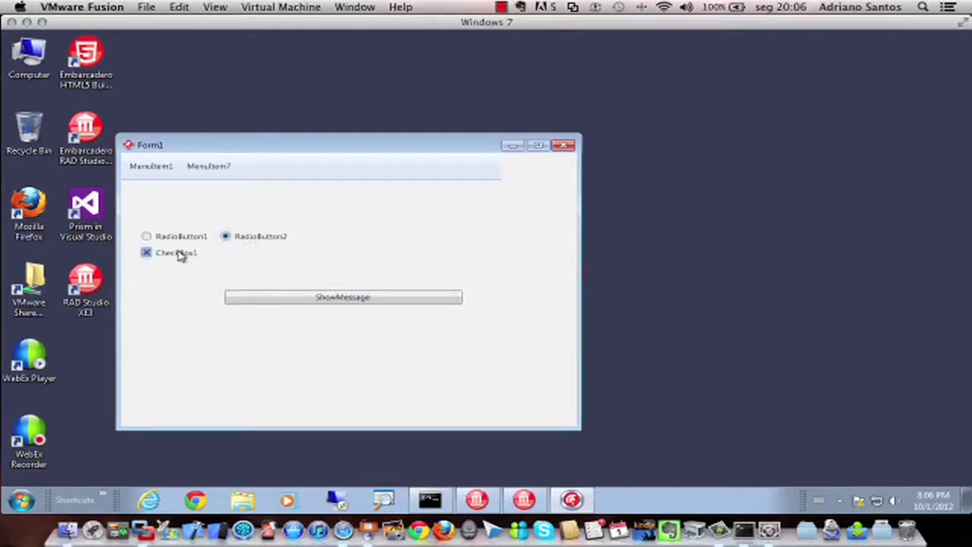
Step: Test the MenuItem1 and MenuItem7 menus and the ShowMessage button in the running Windows application and close it
click(151, 166)
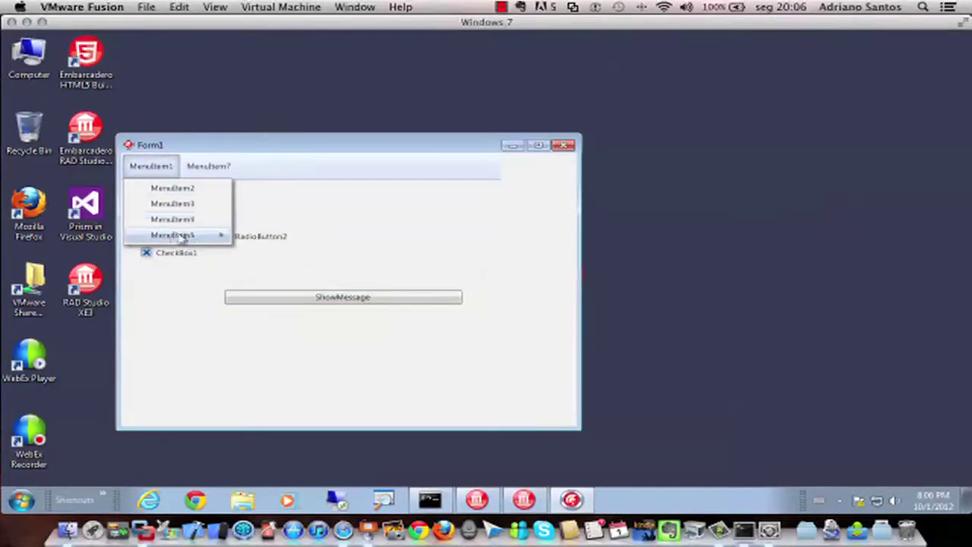
mouse_move(190, 241)
click(208, 166)
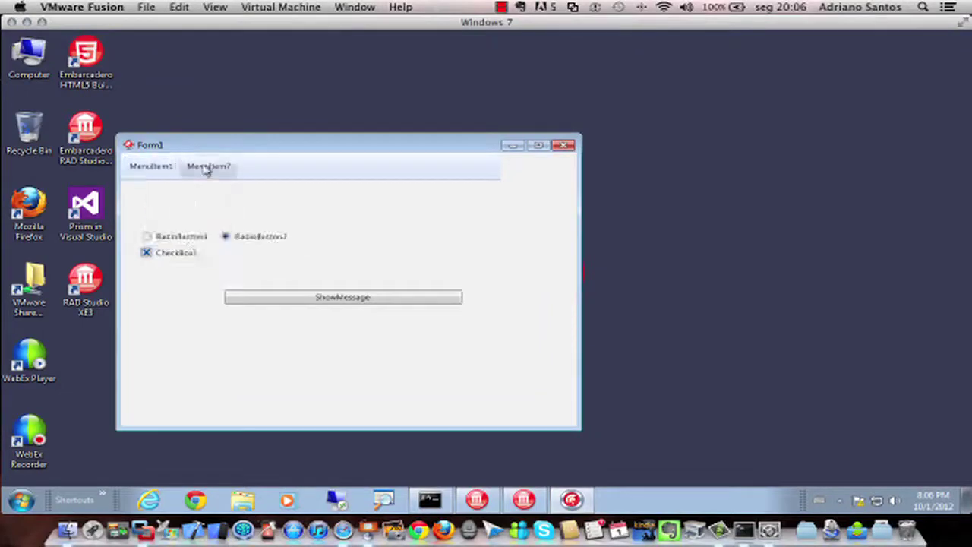
click(208, 164)
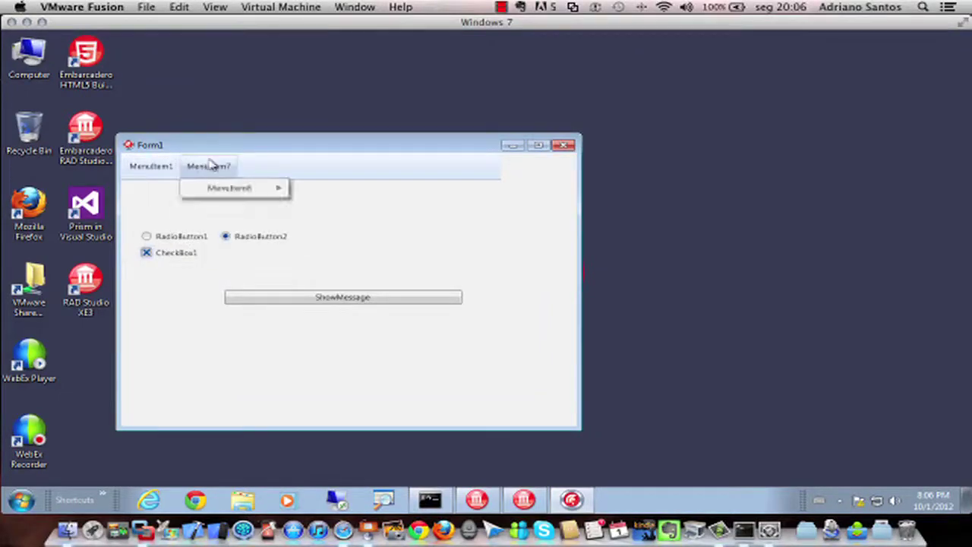
mouse_move(268, 190)
click(332, 205)
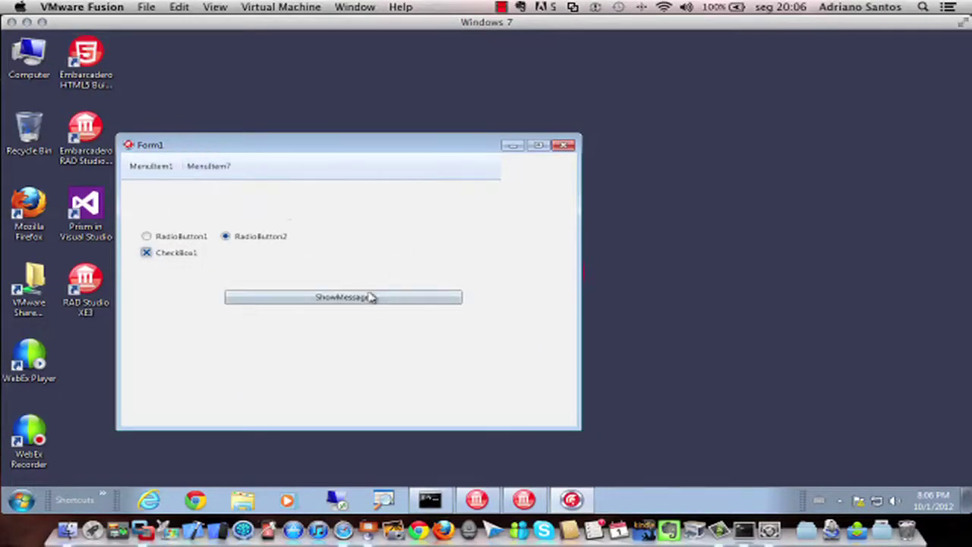
click(371, 297)
click(521, 244)
click(563, 145)
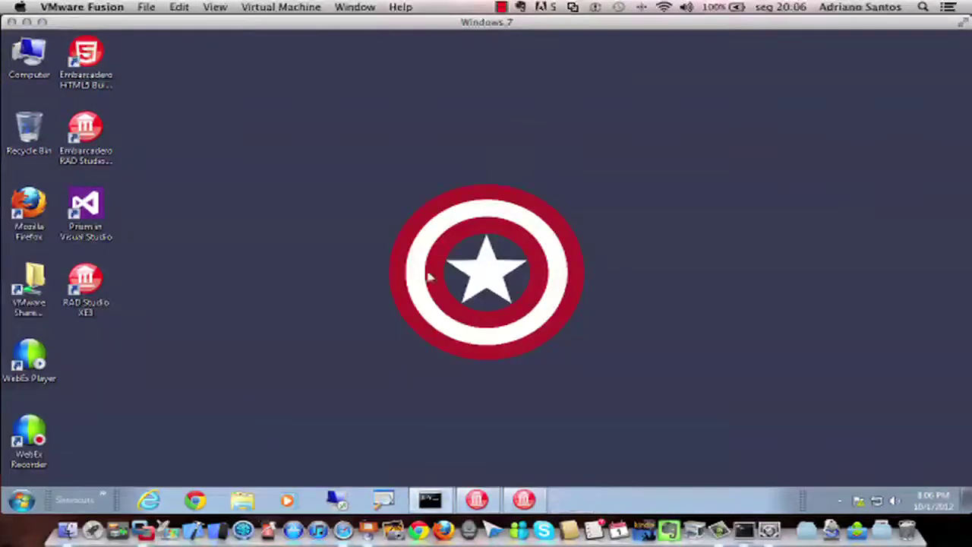
Step: Switch the project's active target platform to OS X with the MeuNovoProfile profile and run it
click(477, 499)
double_click(799, 212)
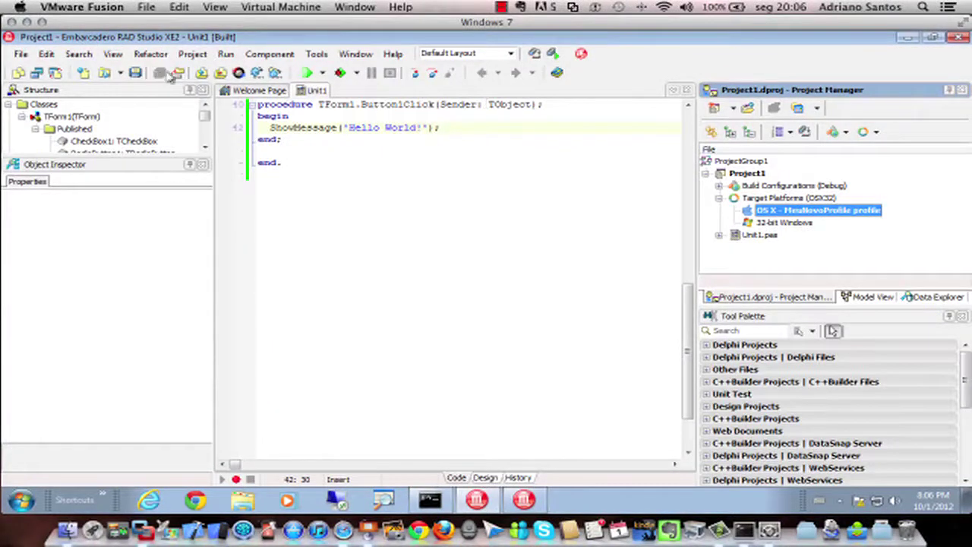
click(305, 72)
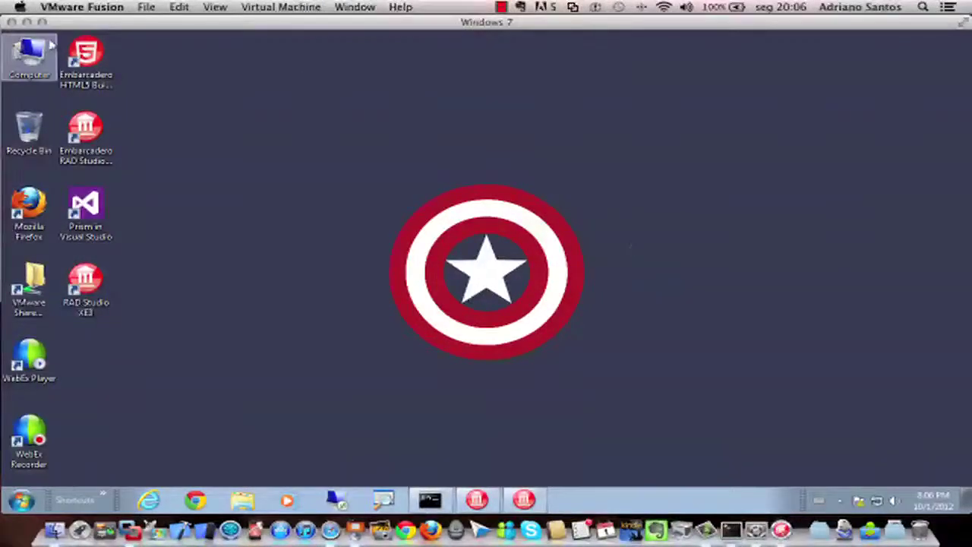
Step: Minimize the Windows 7 virtual machine and close the Mac's network preferences to uncover the running Form1 window
click(26, 22)
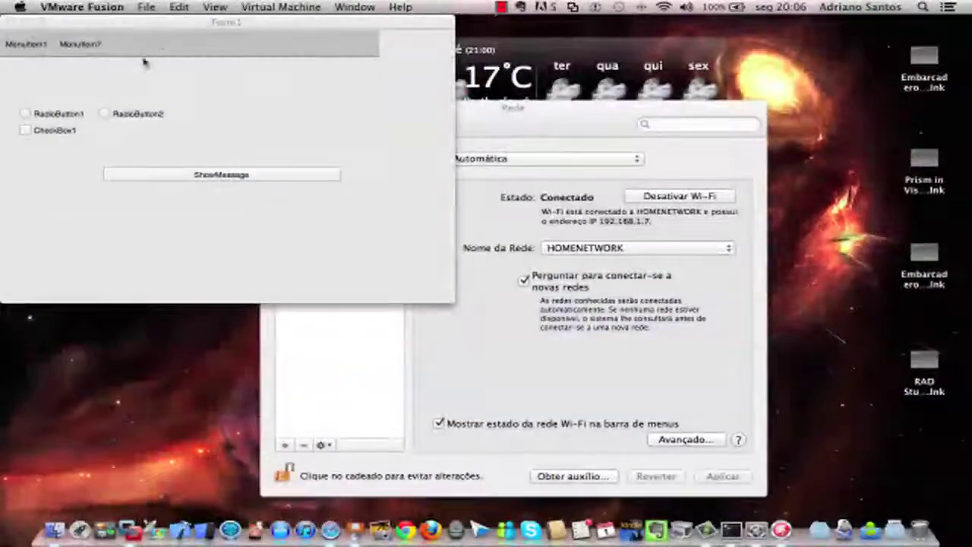
click(457, 108)
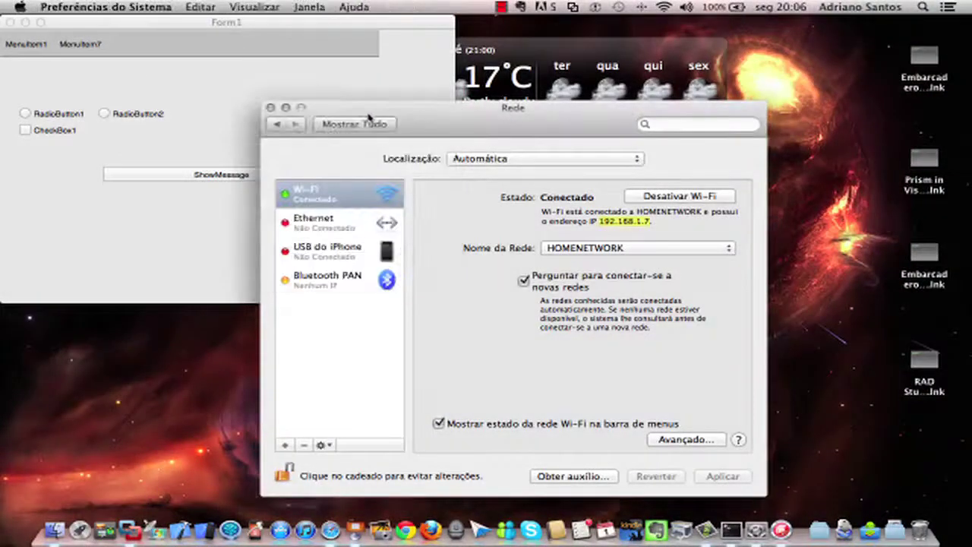
click(269, 109)
Step: Test the menus, radio buttons, check box and ShowMessage button of Form1 on the Mac and close the application
click(199, 91)
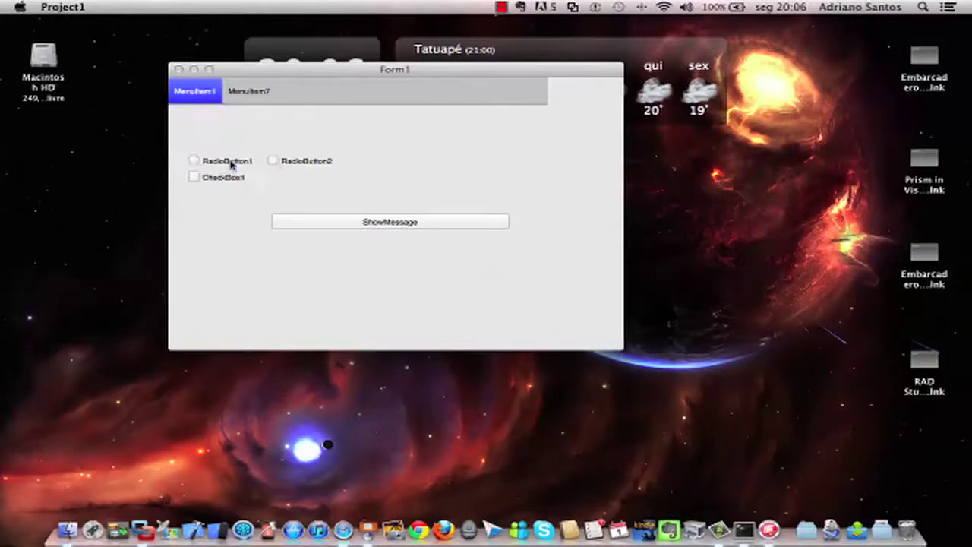
click(258, 99)
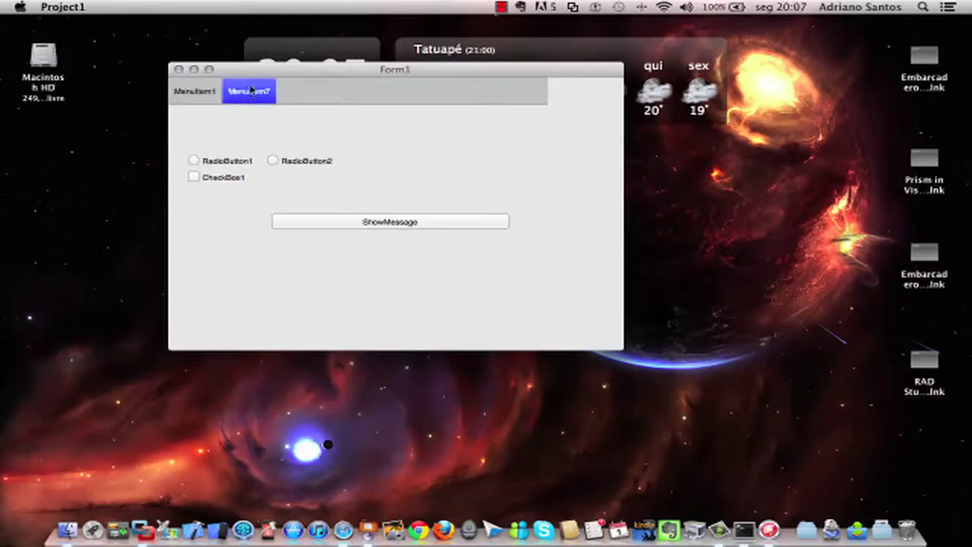
mouse_move(271, 113)
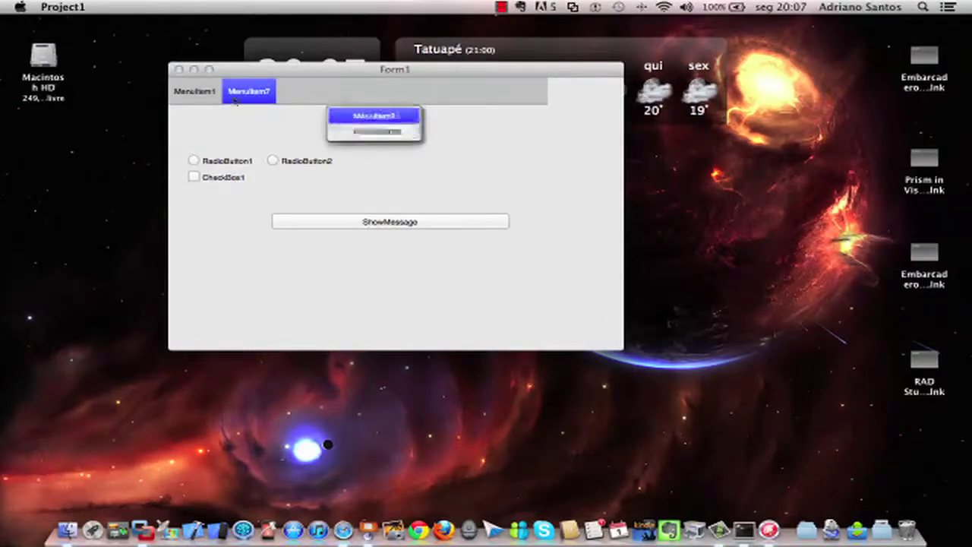
click(237, 284)
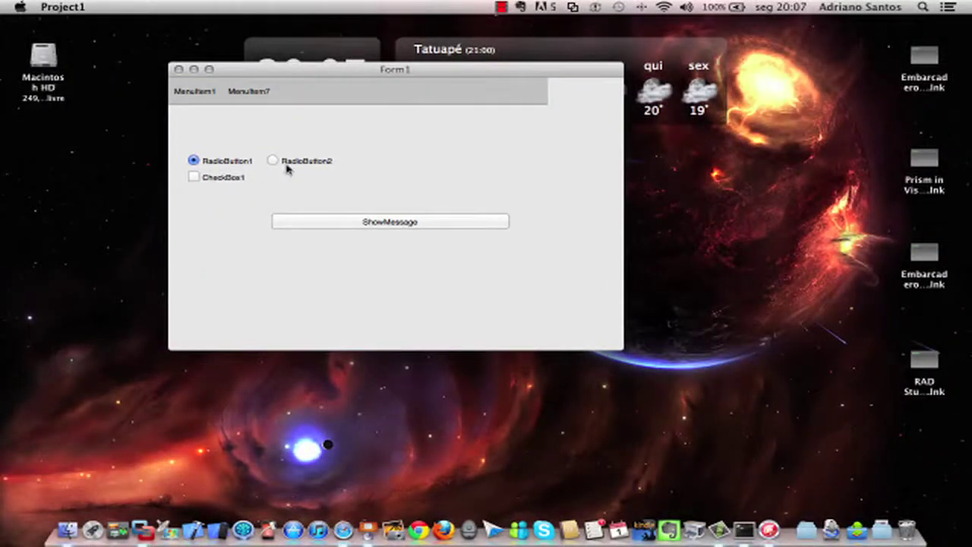
click(332, 223)
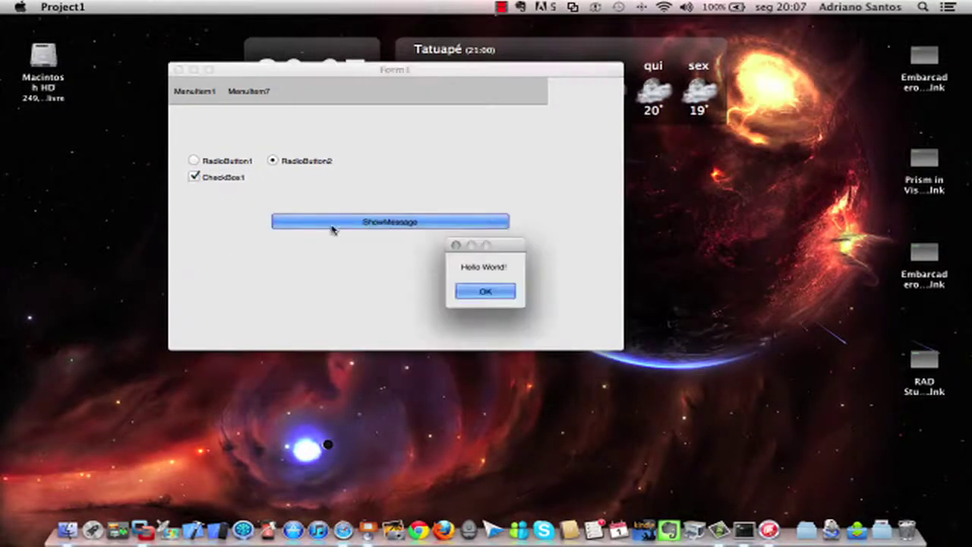
click(485, 292)
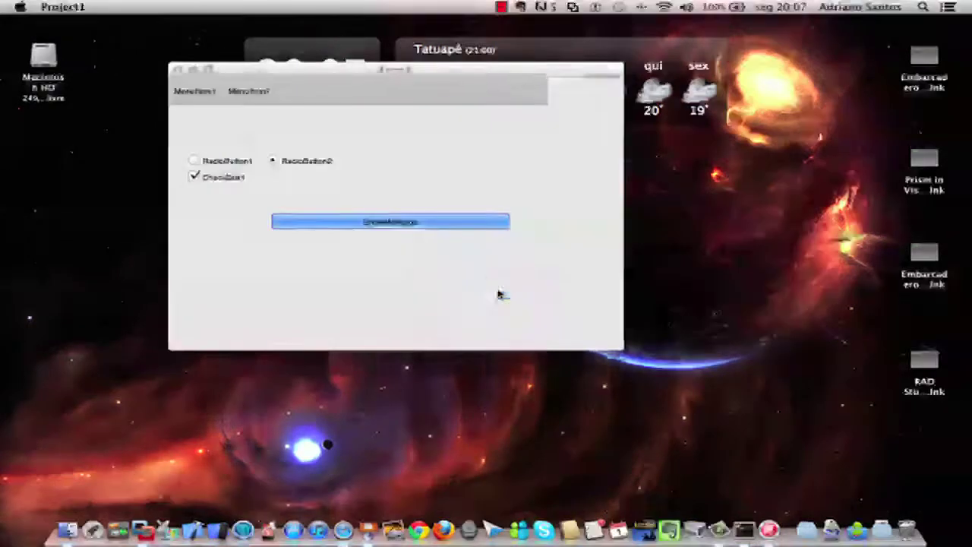
click(178, 70)
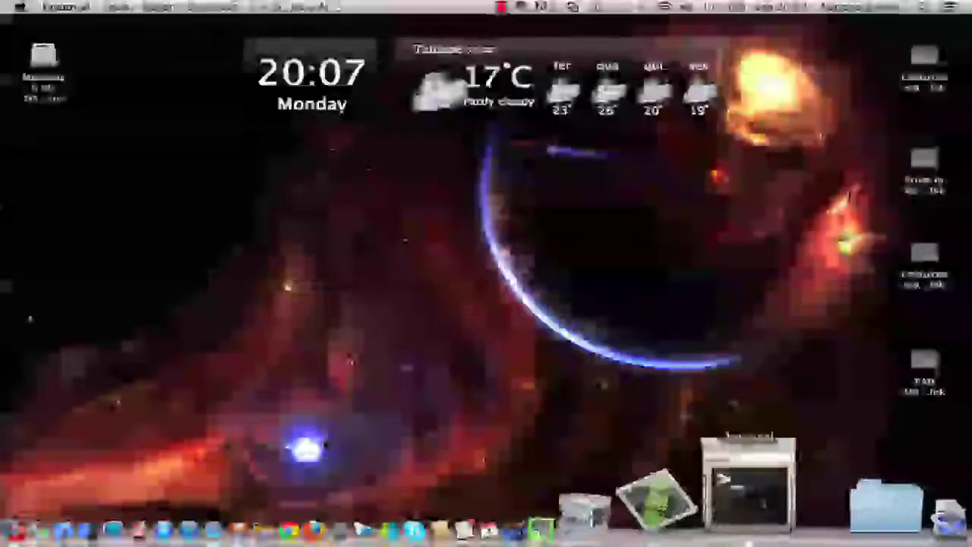
Step: Switch to the Mac's Terminal and clear its contents
click(752, 524)
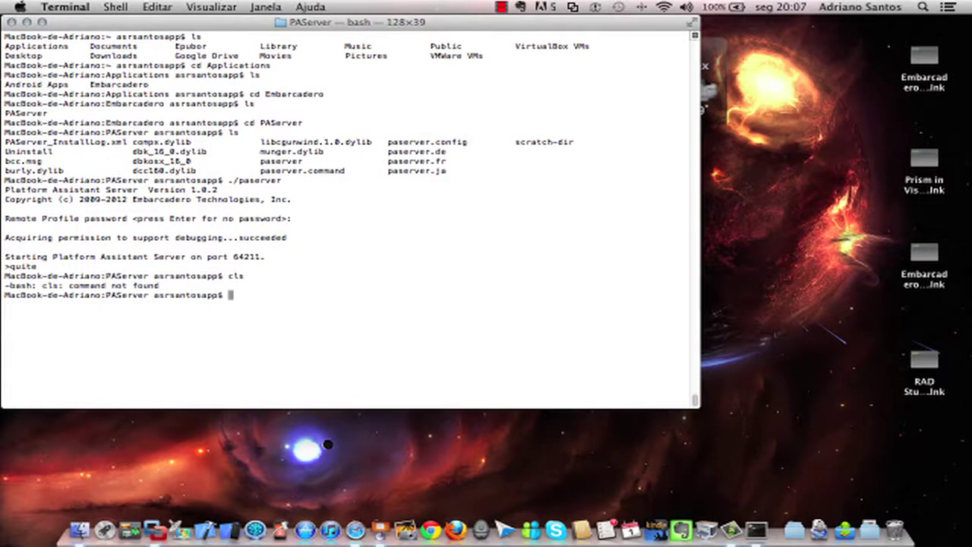
text(ar)
key(Return)
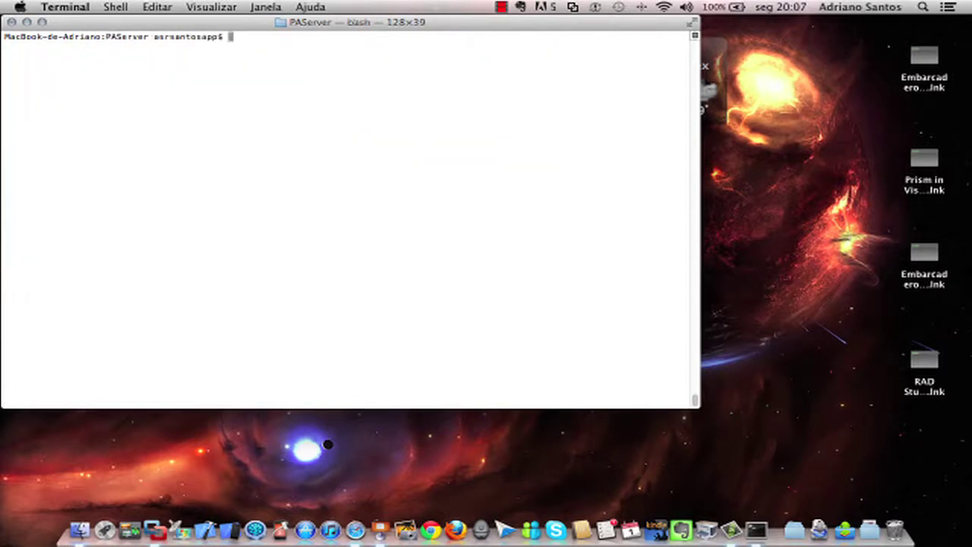
Step: Return to RAD Studio XE2 in the virtual machine, try to run the OS X project without PAServer, and select the PAClient error
click(156, 509)
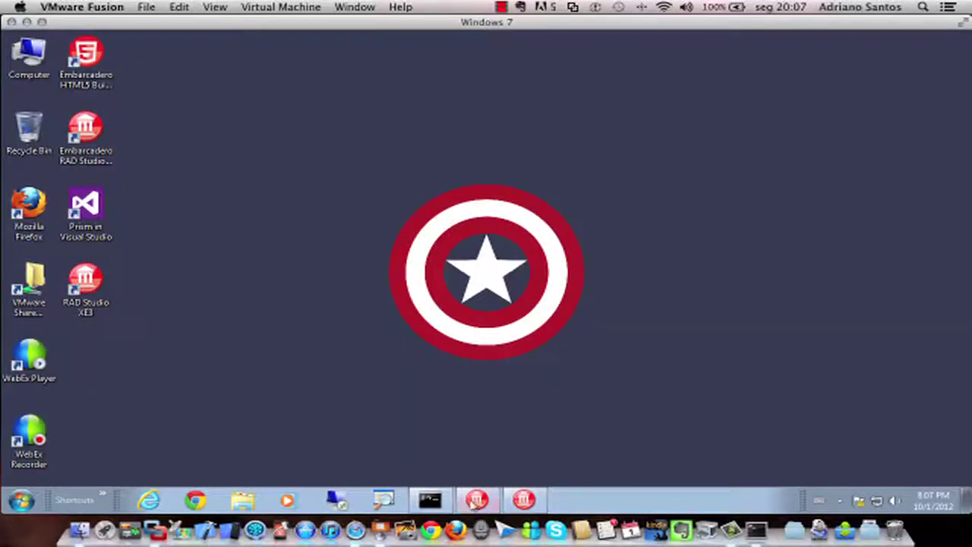
click(477, 500)
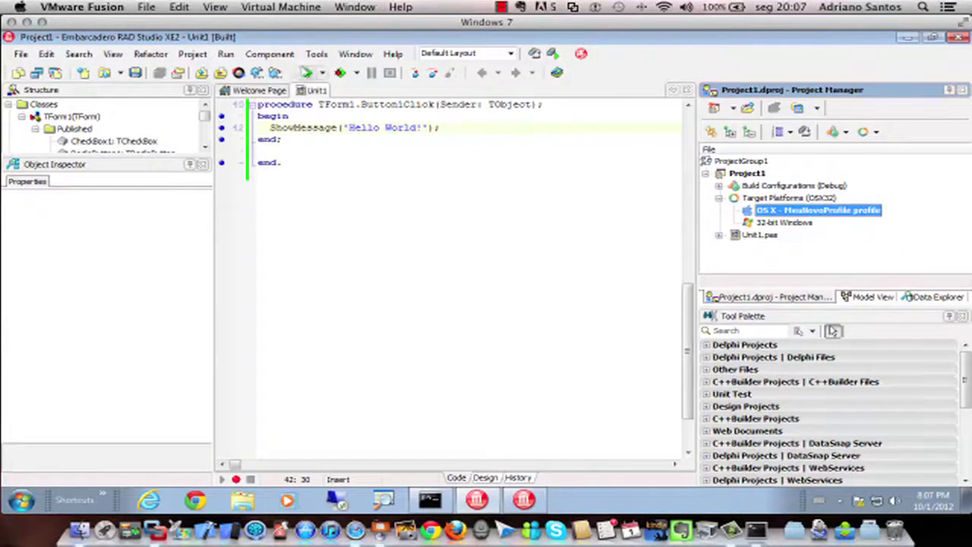
click(306, 73)
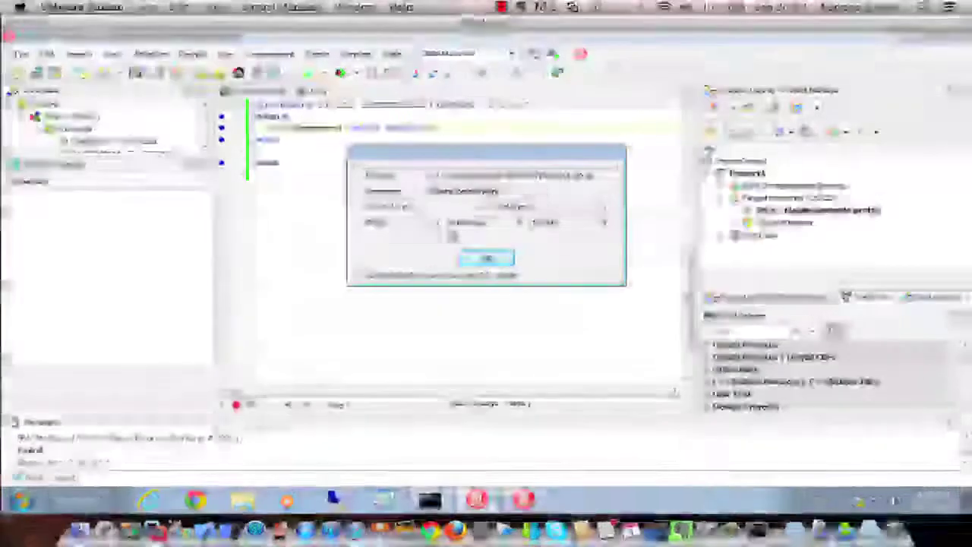
click(486, 260)
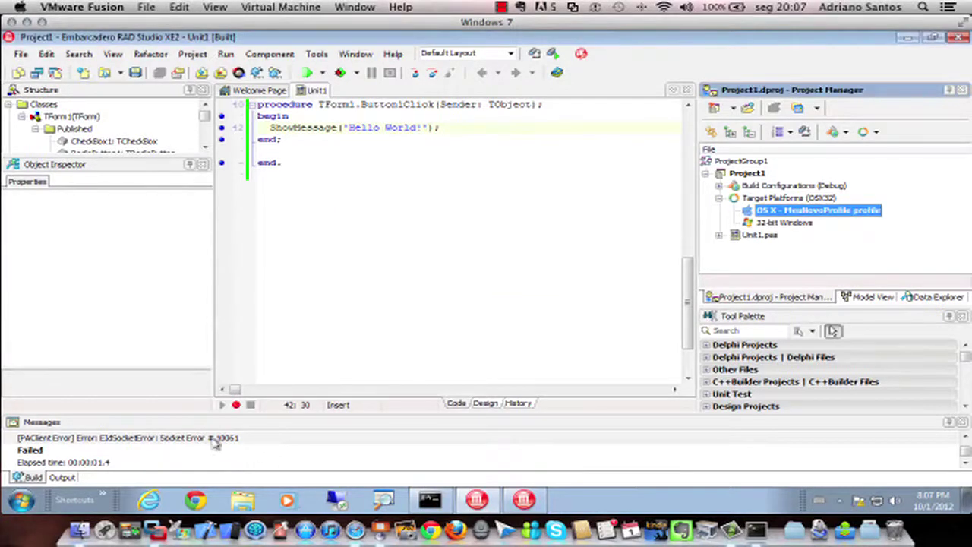
click(218, 441)
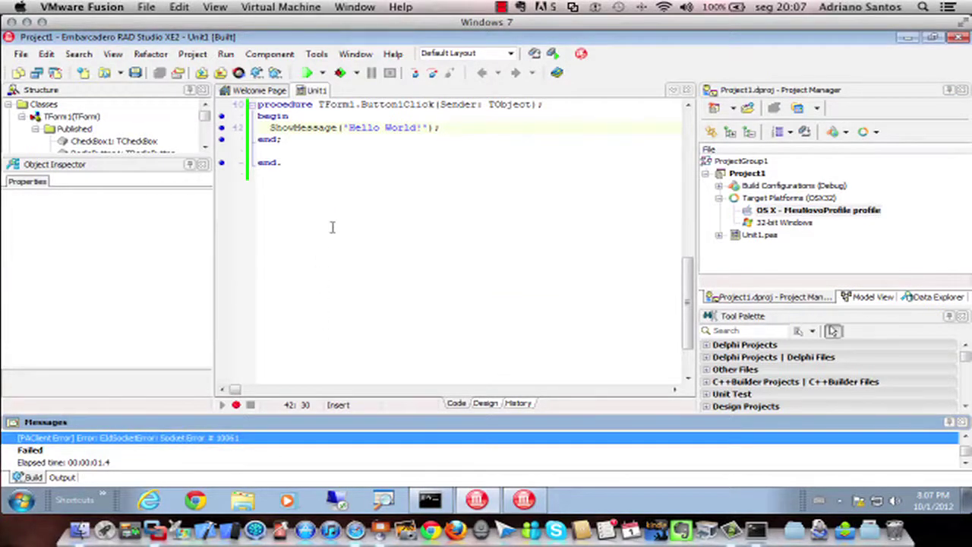
Step: Close the open project and create a new Delphi FireMonkey HD iOS Application, hiding the build messages
click(21, 54)
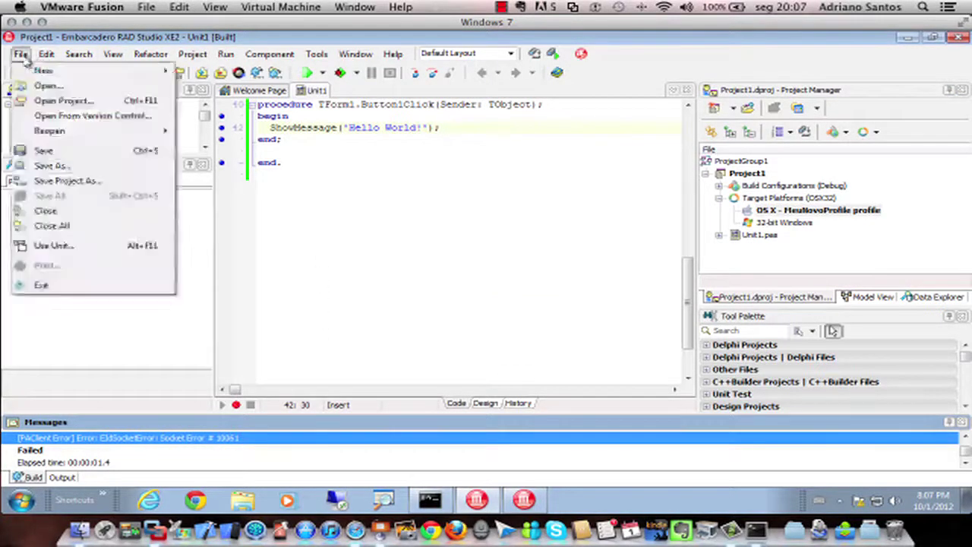
click(86, 225)
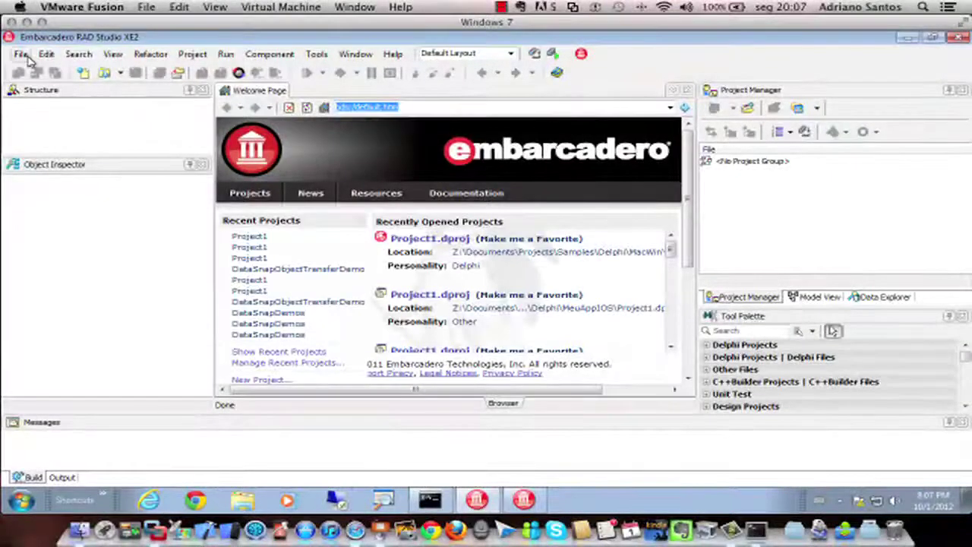
click(22, 55)
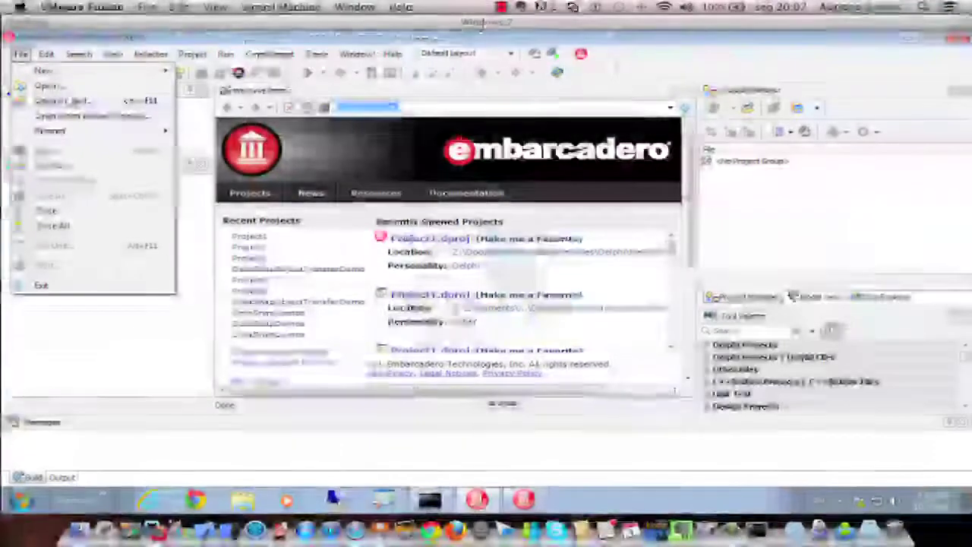
mouse_move(72, 73)
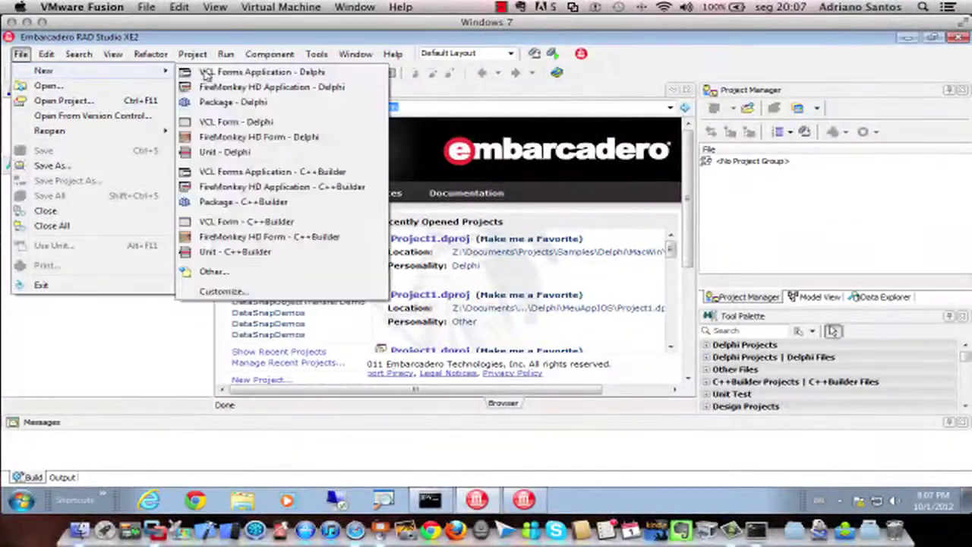
click(244, 273)
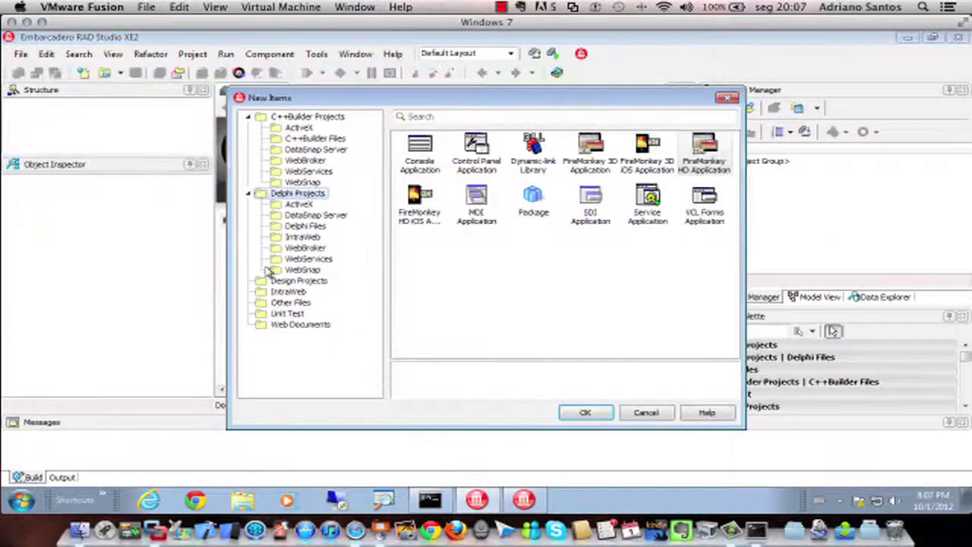
click(416, 206)
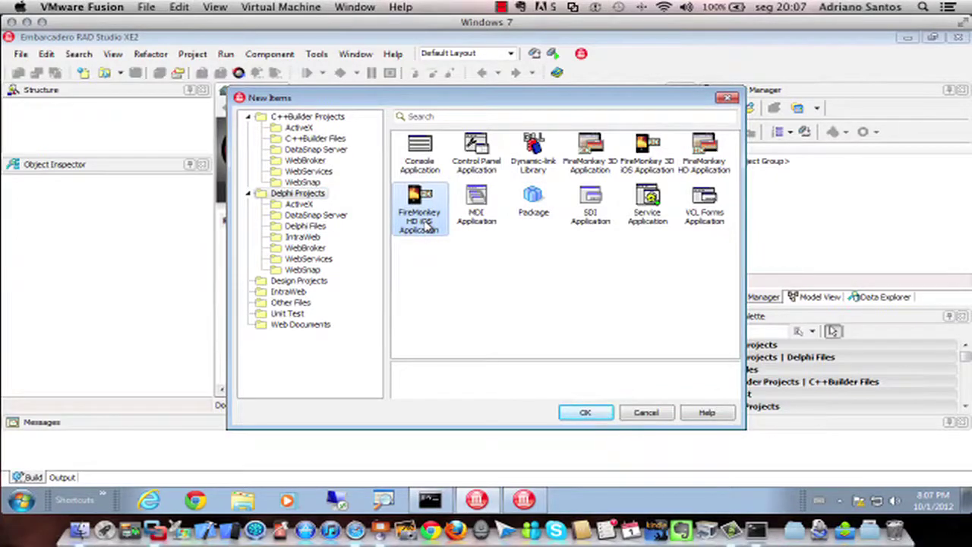
click(585, 411)
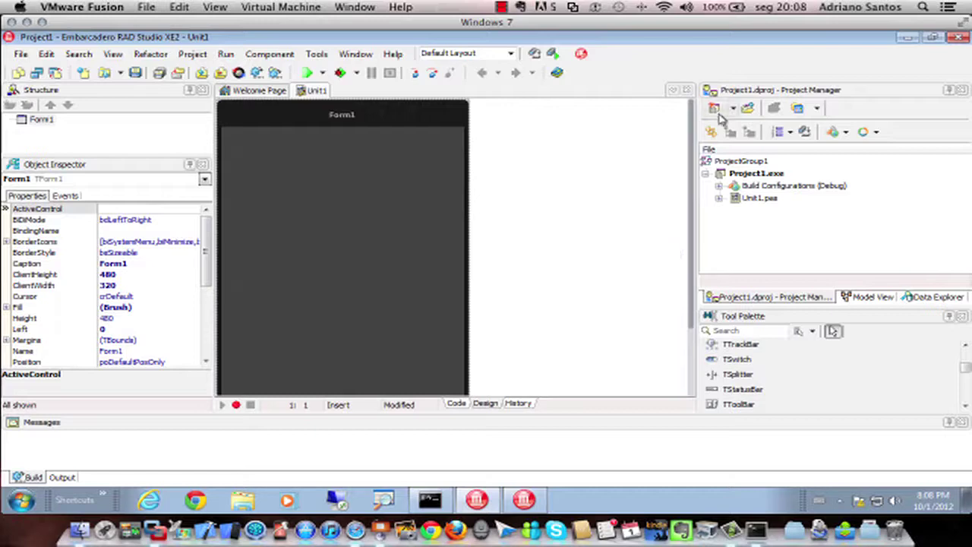
click(963, 423)
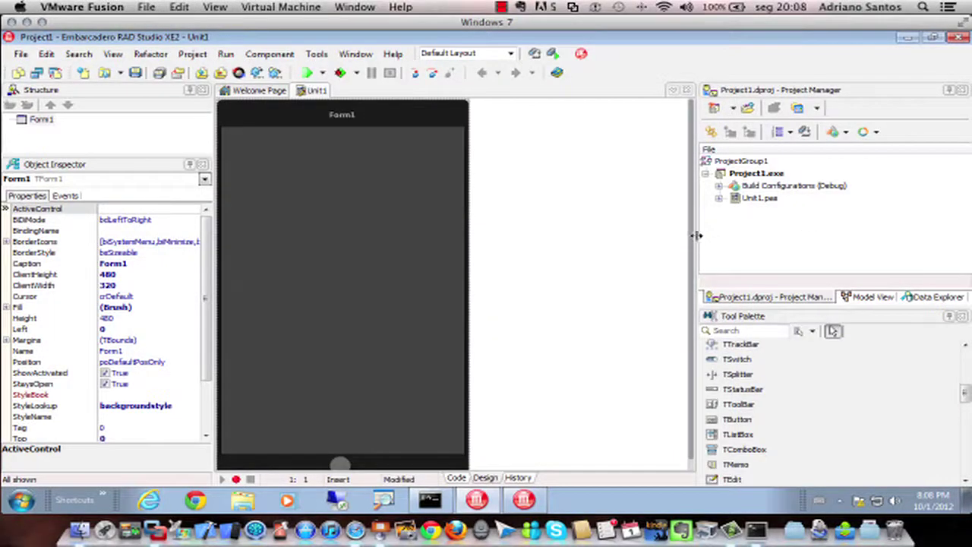
Step: Add a TButton to Form1, move it near the top of the form and widen it across most of the width
drag(696, 236, 733, 236)
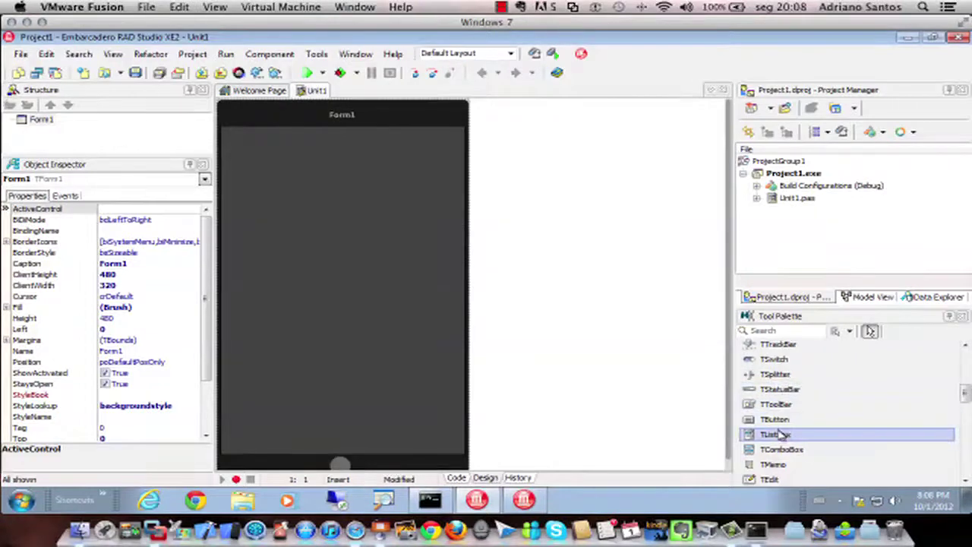
scroll(778, 434, down, 2)
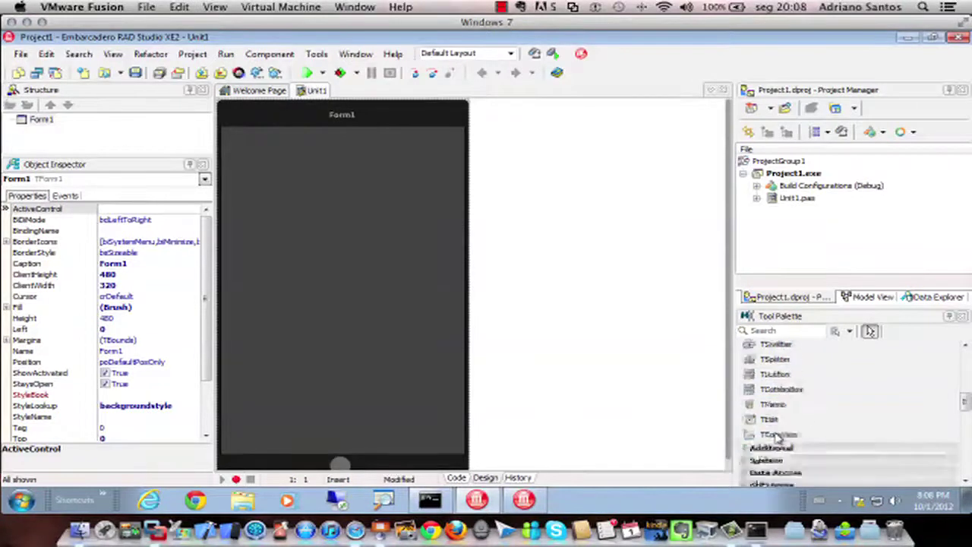
scroll(775, 403, up, 2)
click(775, 389)
click(318, 235)
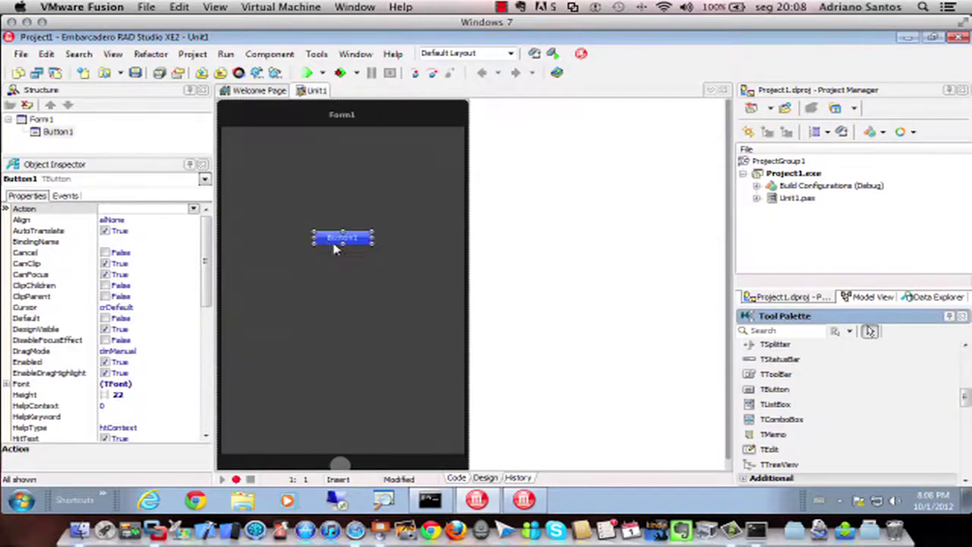
drag(301, 180, 415, 162)
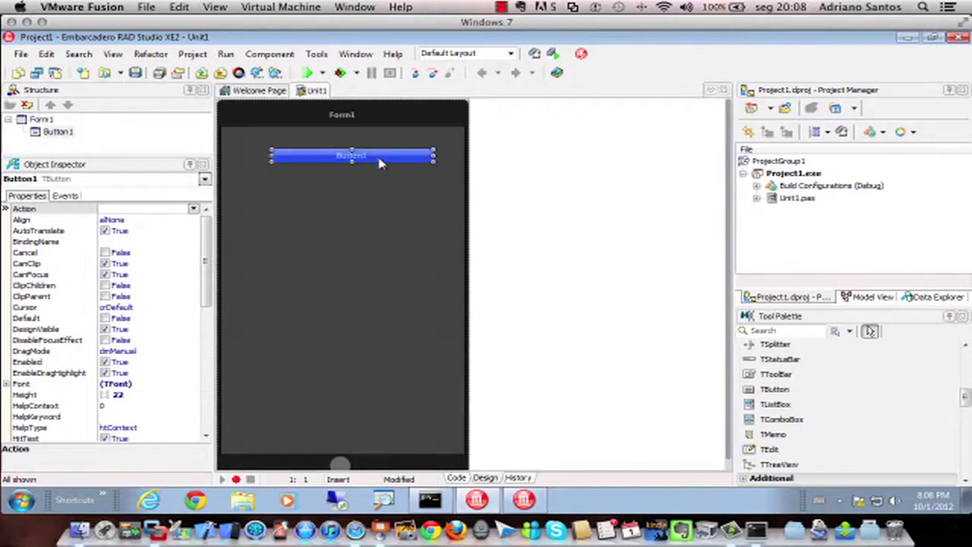
Step: Write ShowMessage('Hello World!'); in Button1's OnClick handler and return to the form designer
double_click(380, 161)
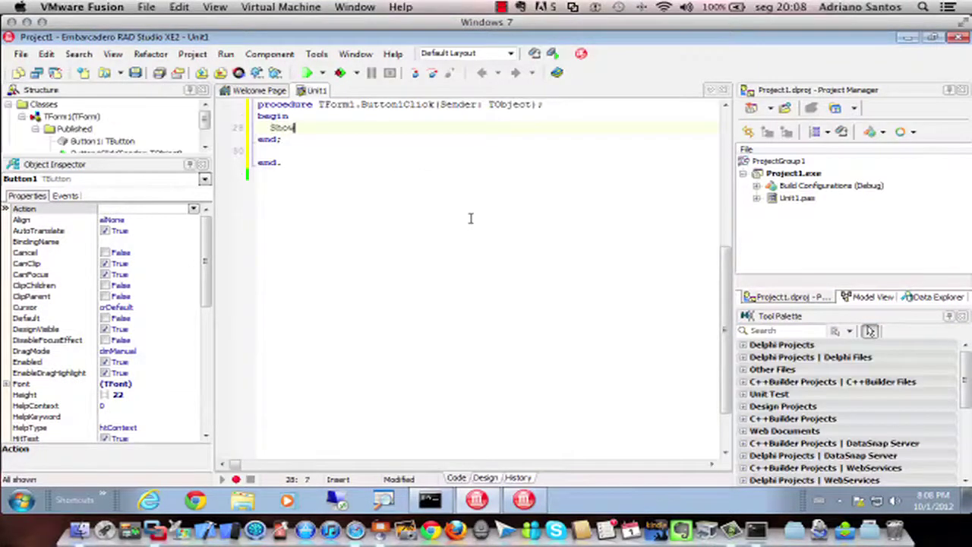
text(ShowMessage(')
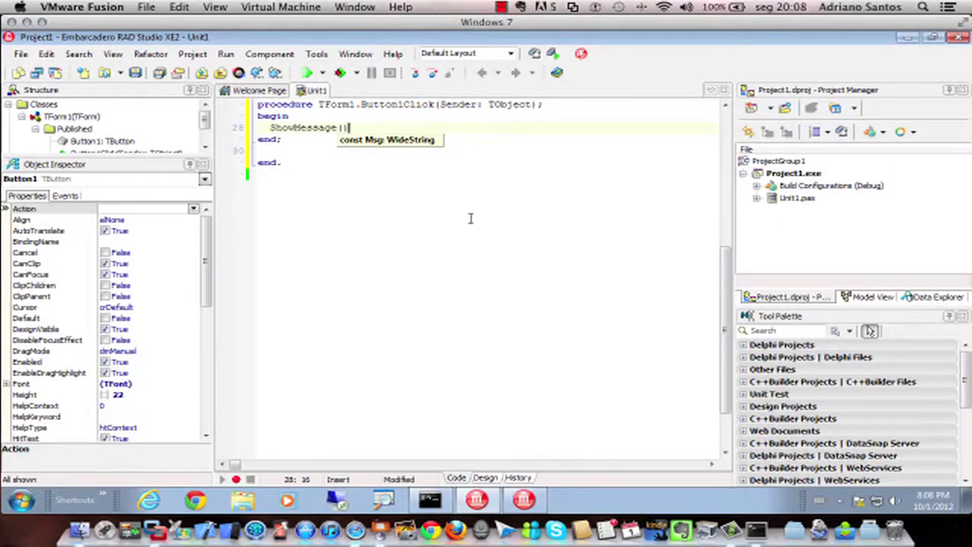
text(O)
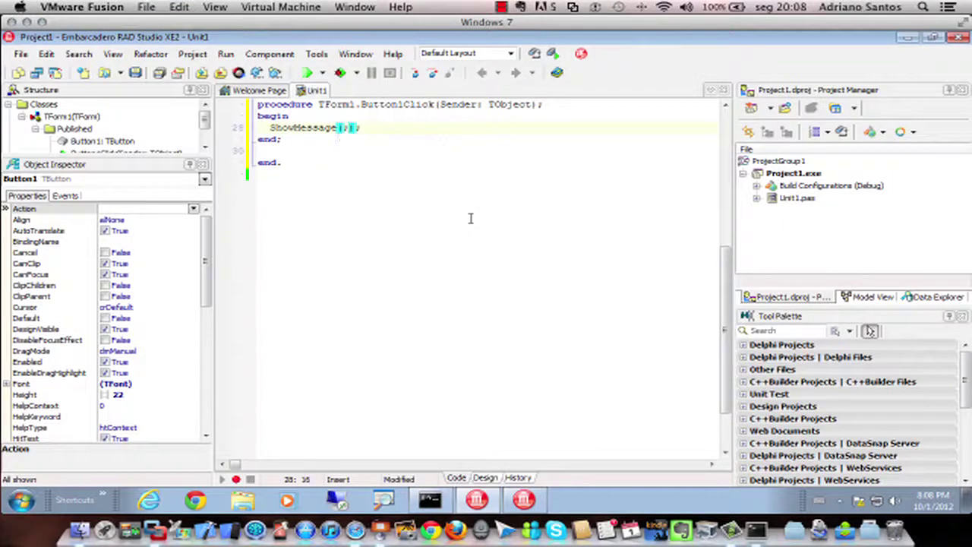
text('Hello Worl)
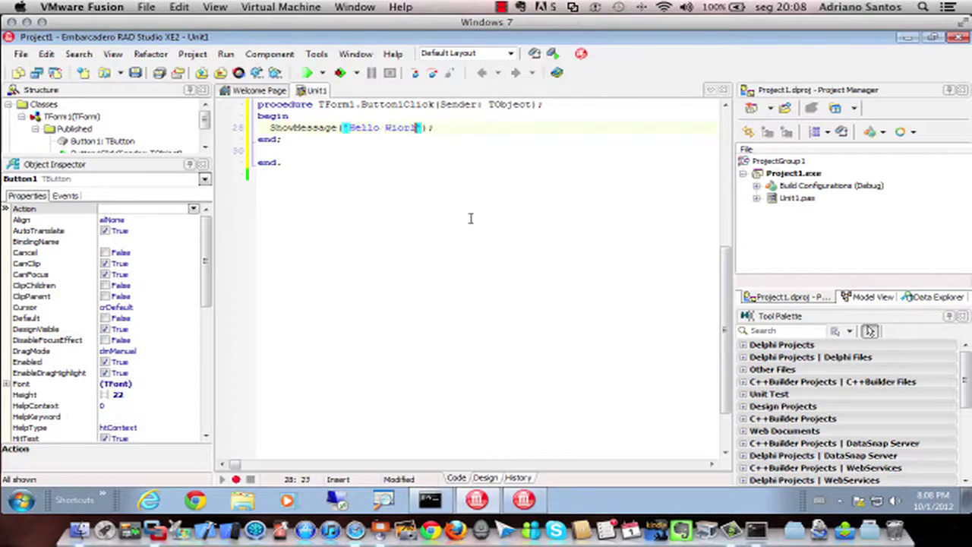
key(BackSpace)
key(BackSpace)
key(BackSpace)
key(BackSpace)
text(World)
click(465, 214)
key(F12)
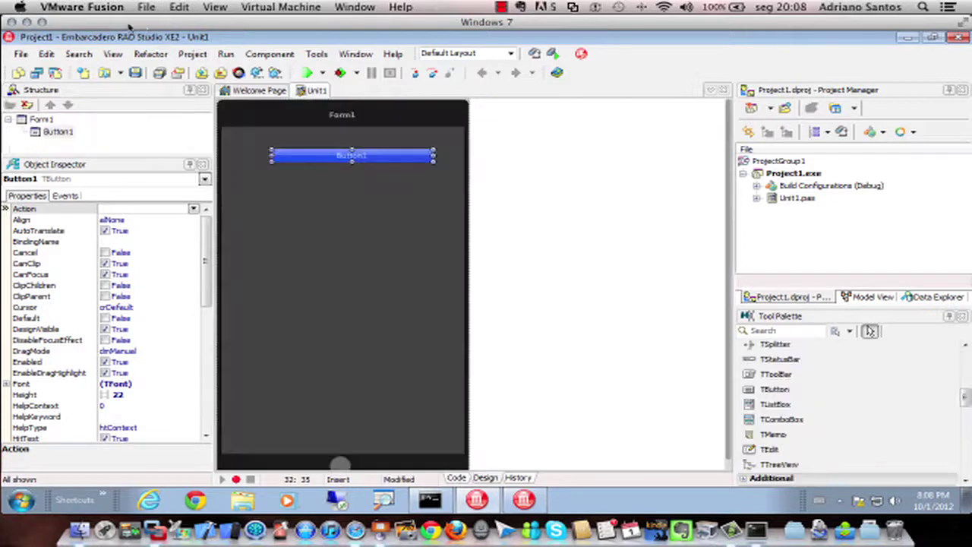
Step: Start saving the project files and browse to Documents\Projects\Samples\Delphi on the Intercambio (Z:) drive
click(158, 73)
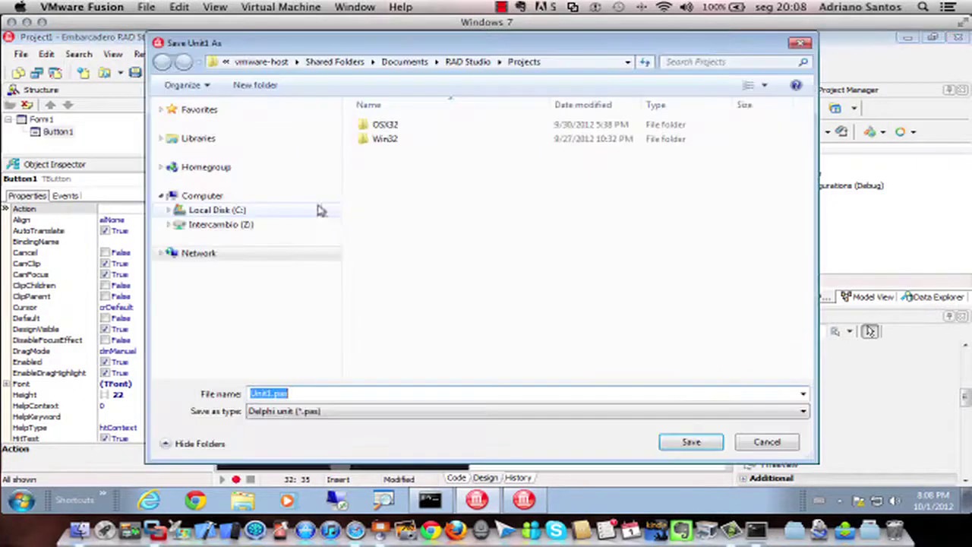
click(451, 215)
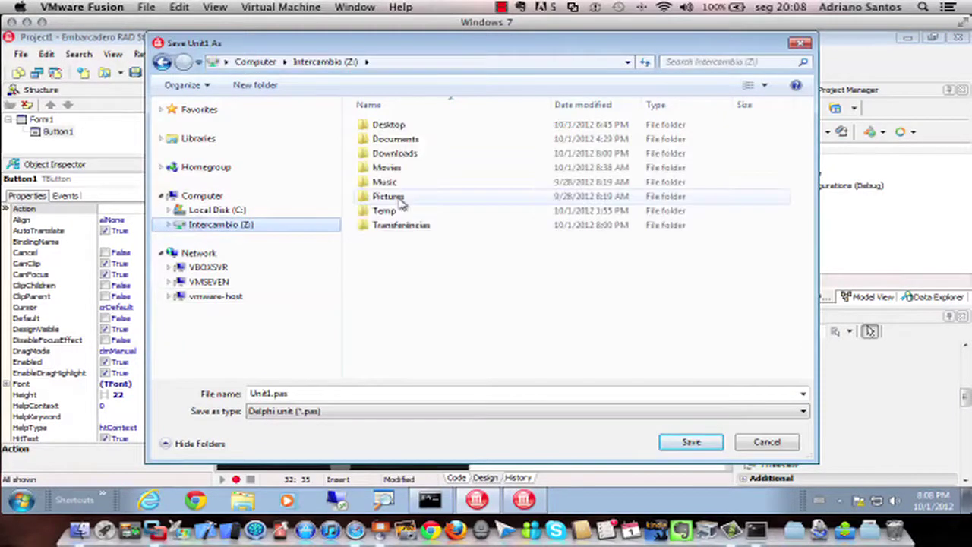
double_click(391, 152)
key(BackSpace)
double_click(396, 139)
double_click(401, 226)
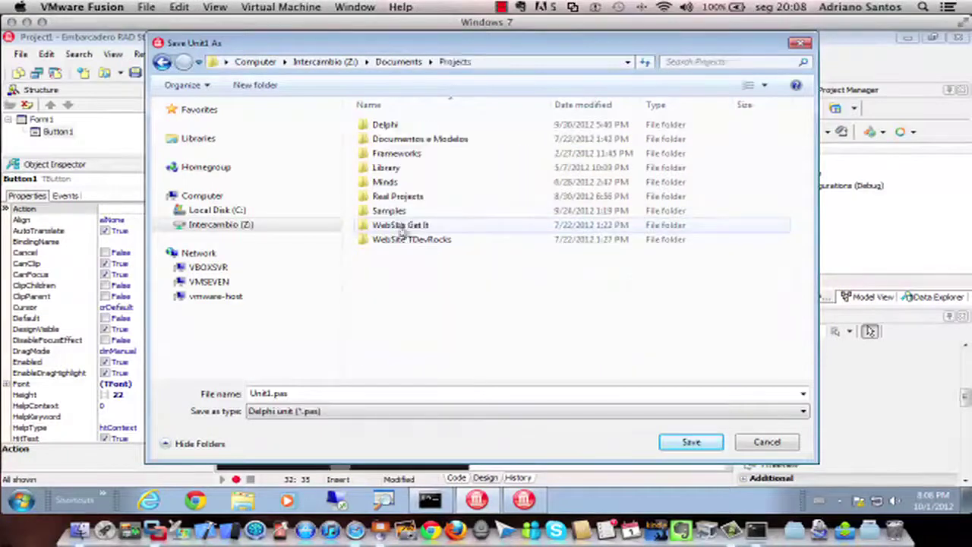
click(397, 212)
double_click(397, 212)
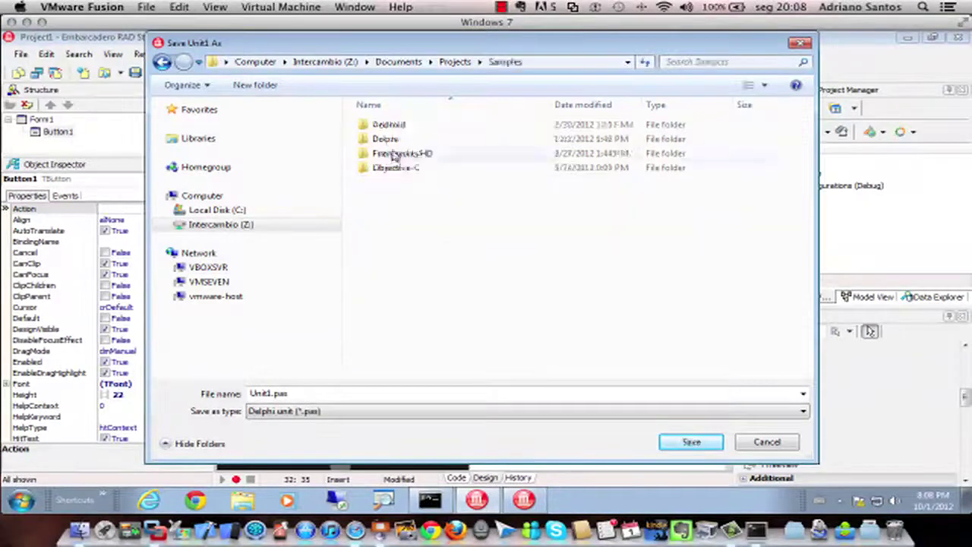
click(389, 140)
double_click(389, 140)
Step: Rename "New folder" as iOSXE2 and save Unit1 and Project1 in it under their default names
right_click(415, 316)
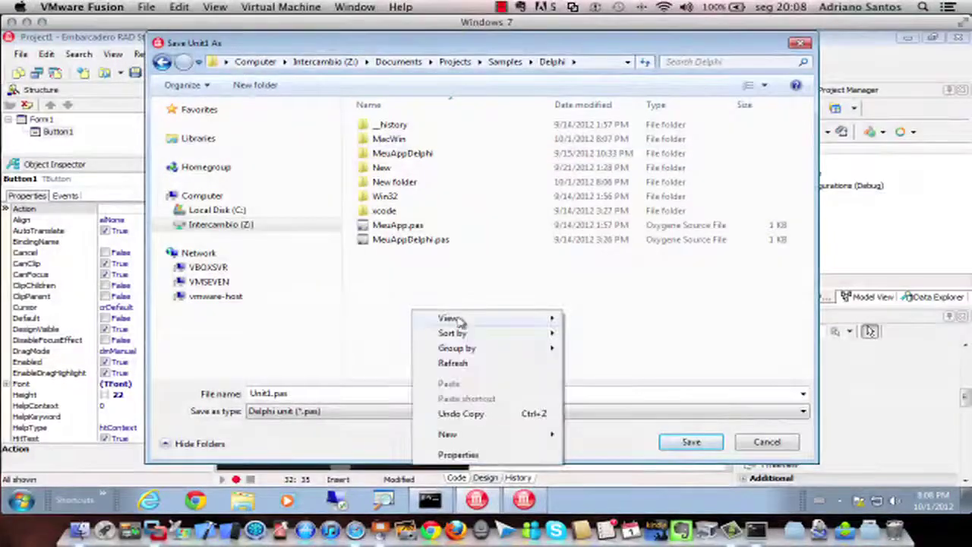
click(383, 169)
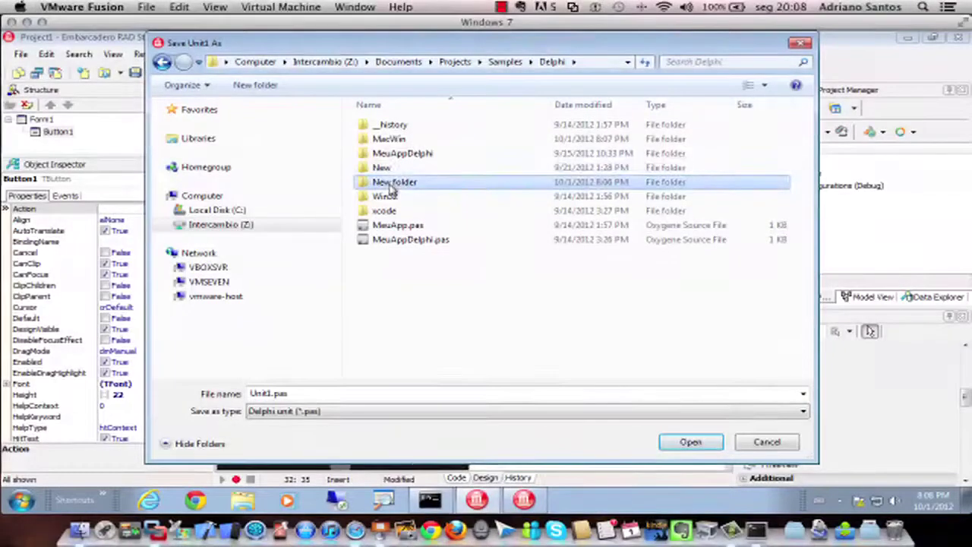
text(iOSXE2)
key(Return)
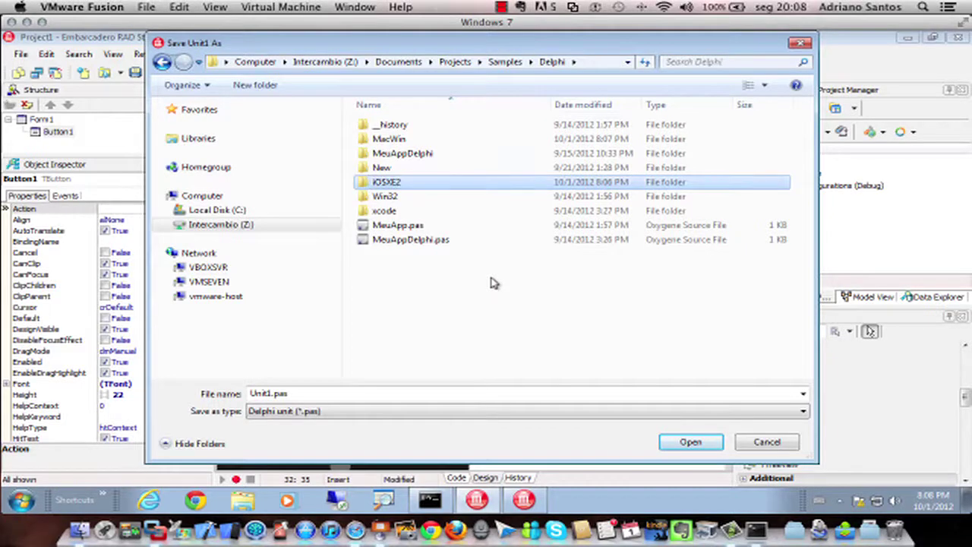
double_click(400, 185)
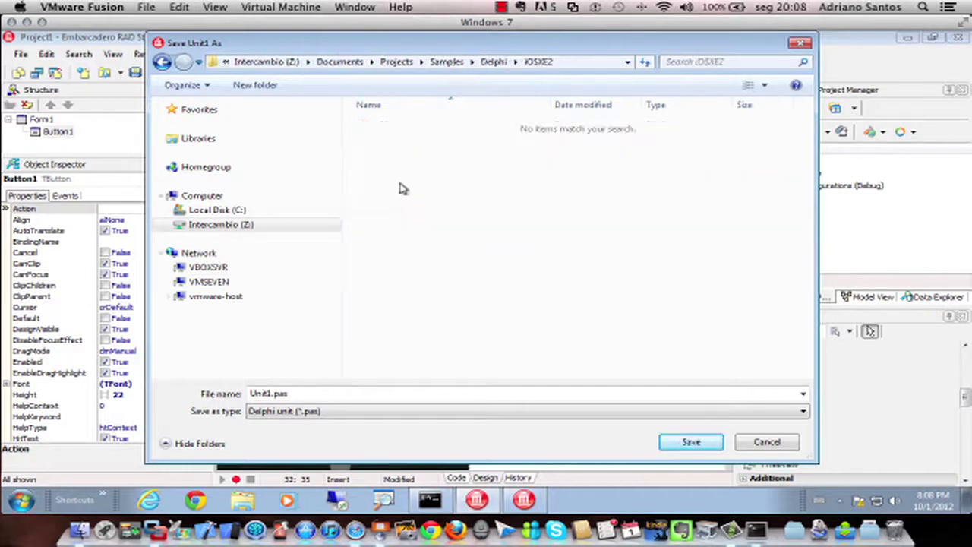
click(690, 443)
click(688, 444)
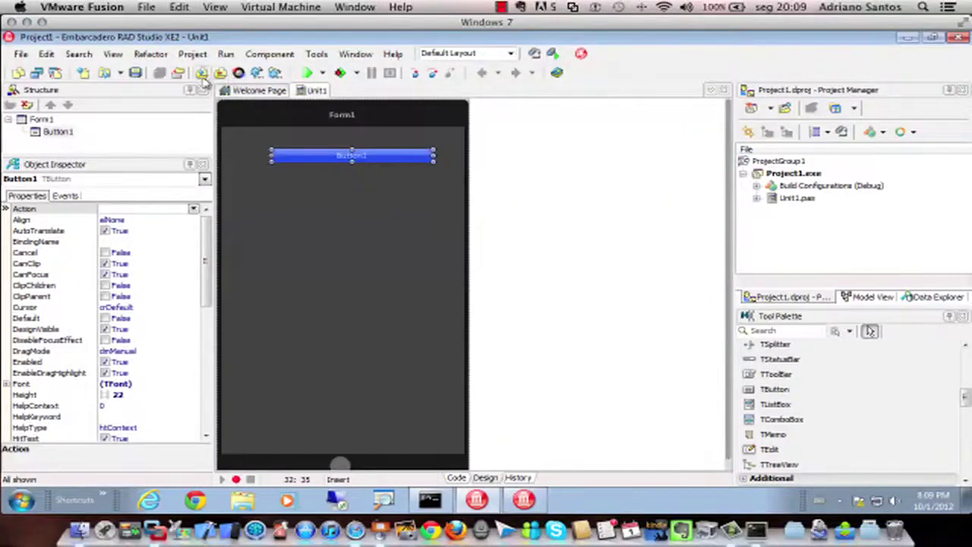
Step: Run the application on Windows, test Button1's message twice with the form at different positions, and close the application
click(305, 73)
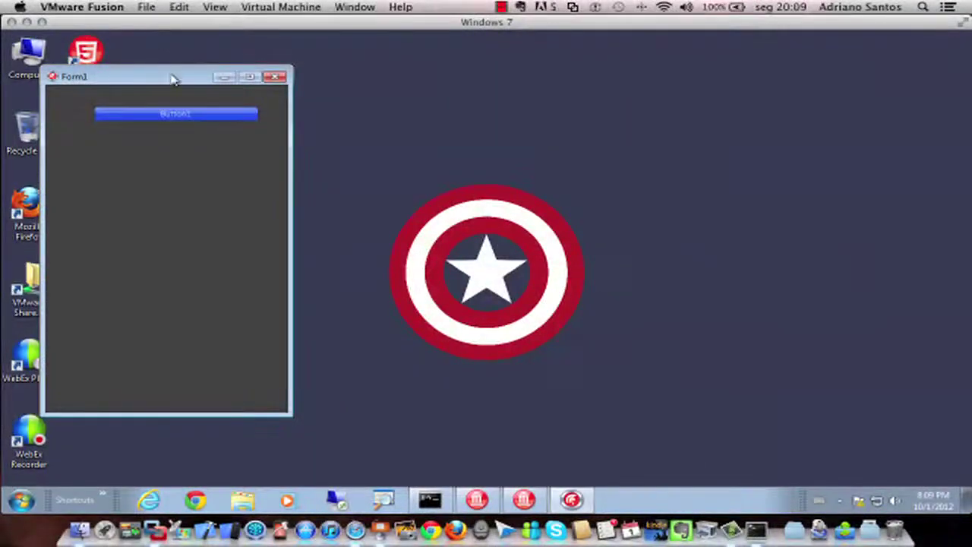
drag(170, 79, 253, 61)
click(260, 98)
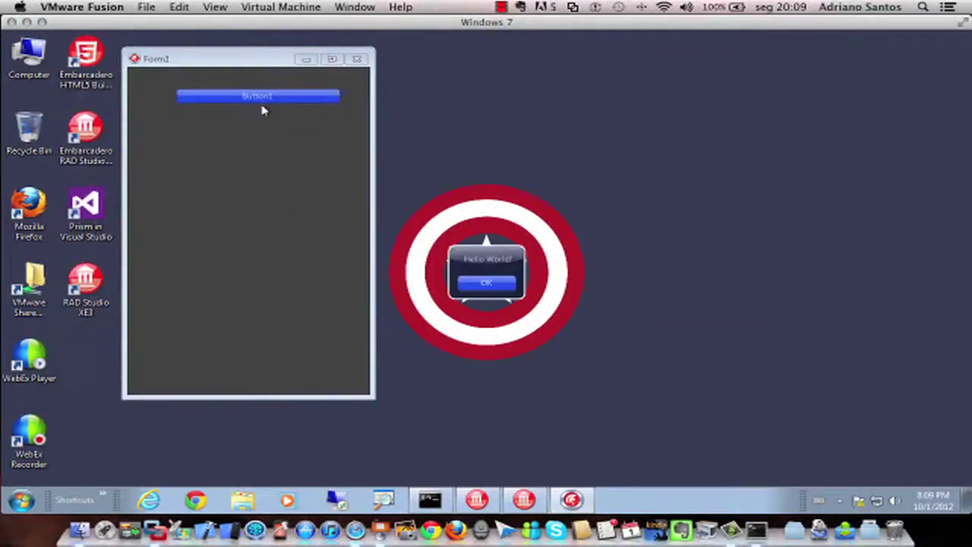
click(487, 285)
drag(256, 61, 465, 65)
click(456, 101)
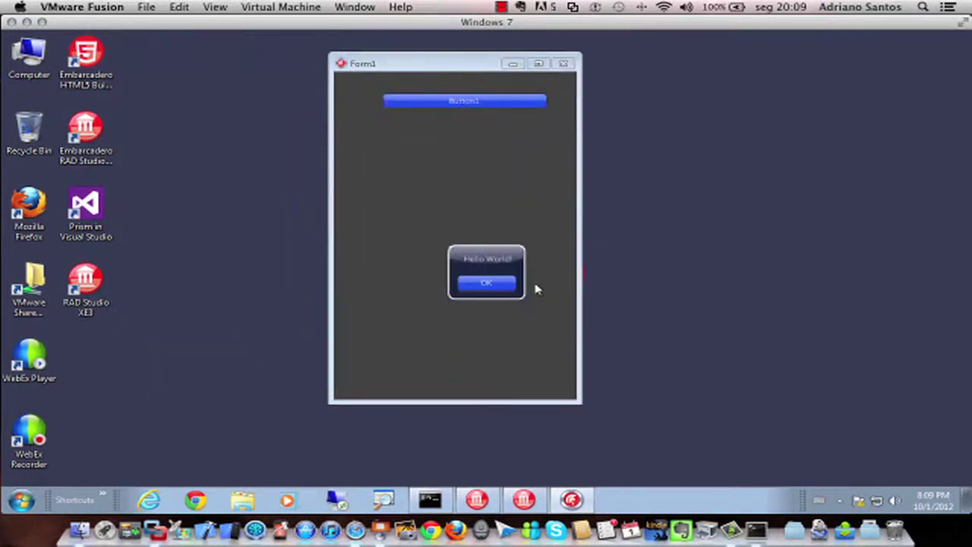
click(487, 285)
click(562, 65)
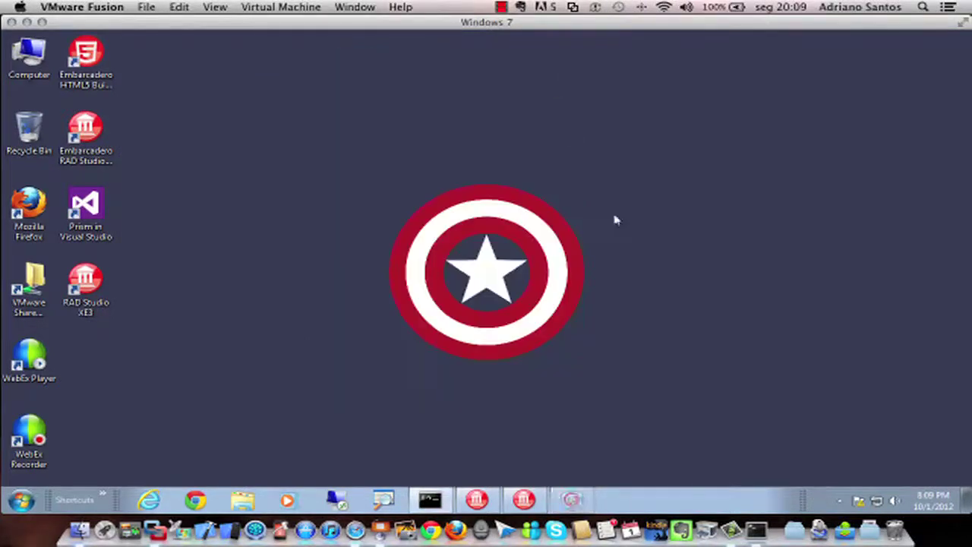
Step: Open Windows Explorer in the virtual machine, minimize the virtual machine and Terminal windows, and launch Xcode on the Mac
click(478, 499)
click(253, 505)
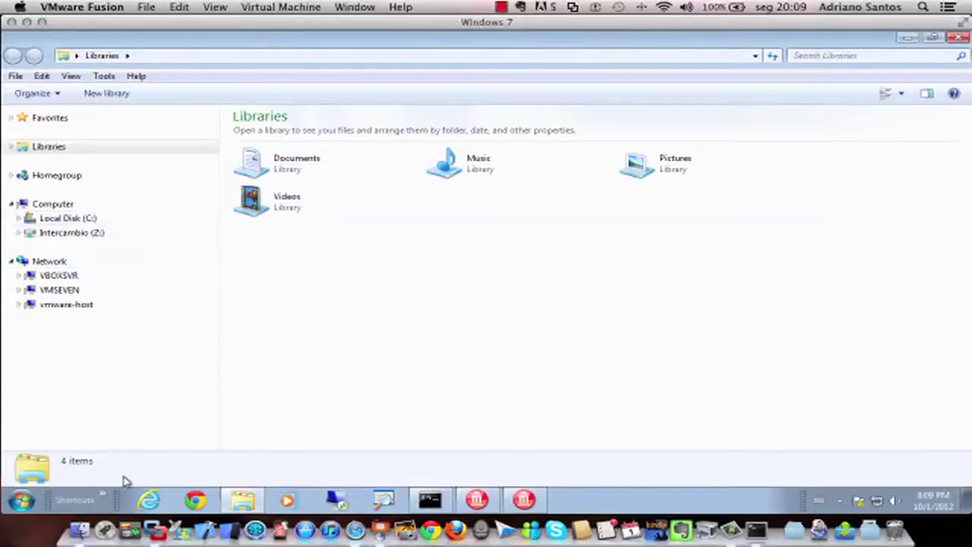
click(26, 23)
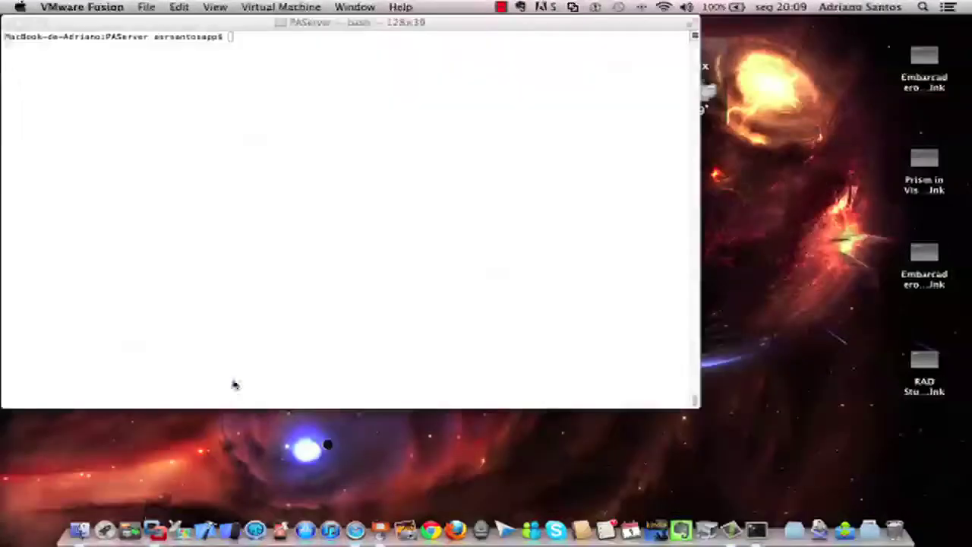
click(28, 23)
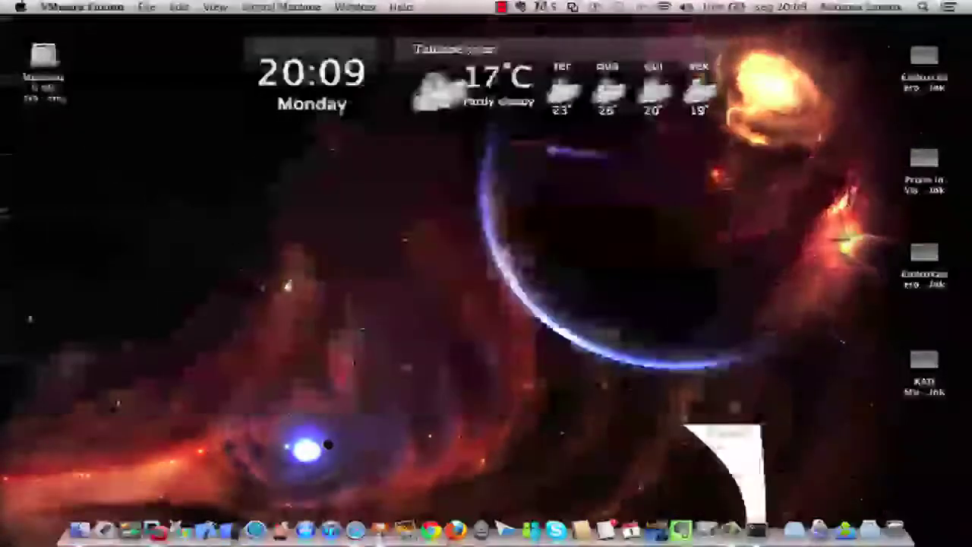
click(207, 514)
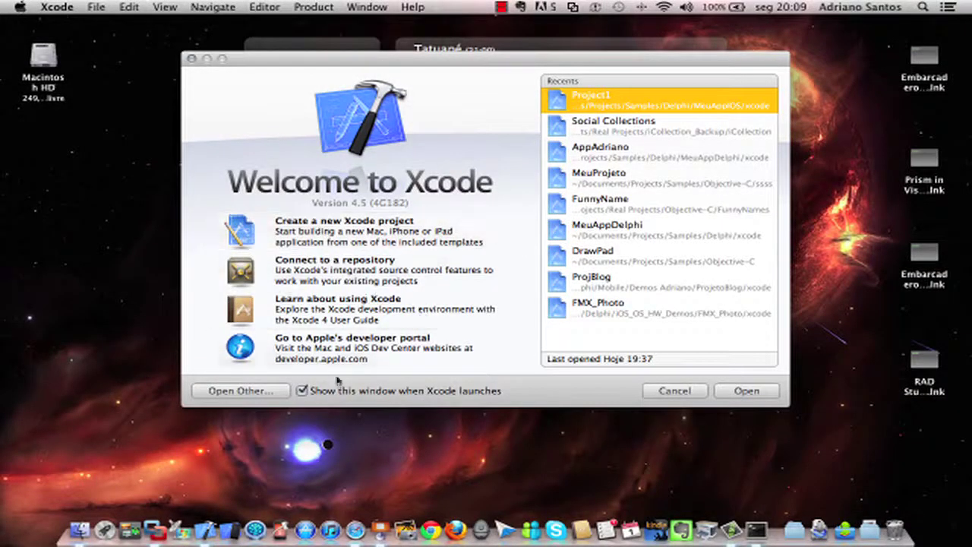
Step: Return to Windows Explorer in the virtual machine and open C:\Program Files (x86)\Embarcadero
click(154, 523)
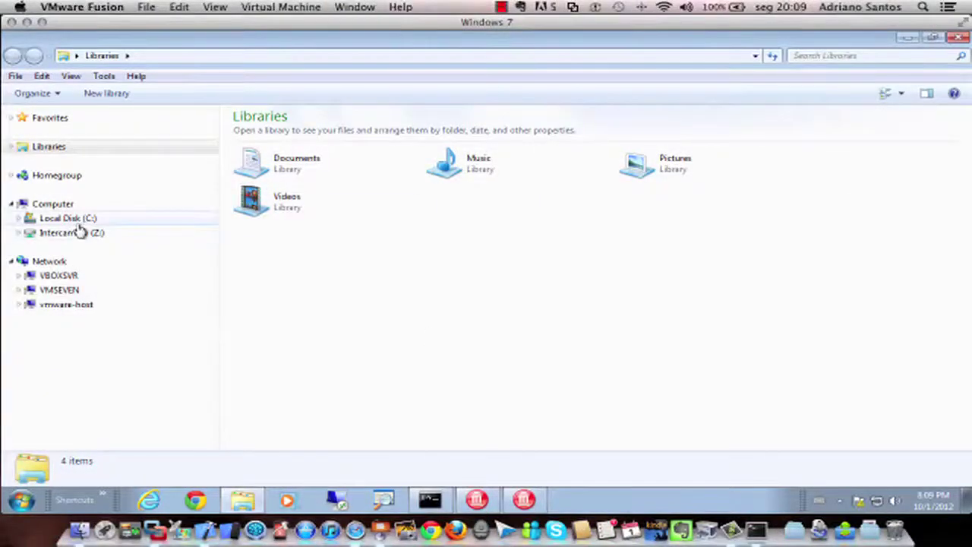
click(70, 218)
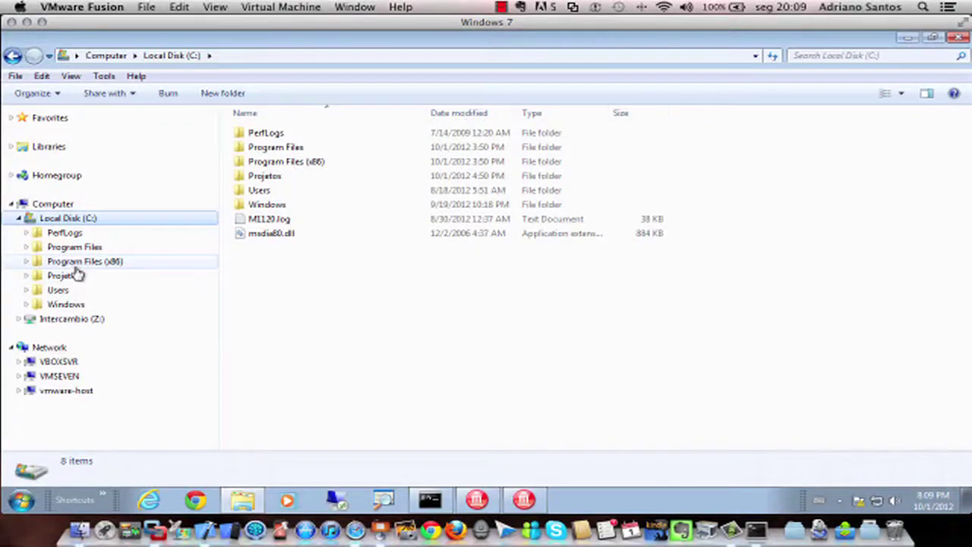
click(80, 264)
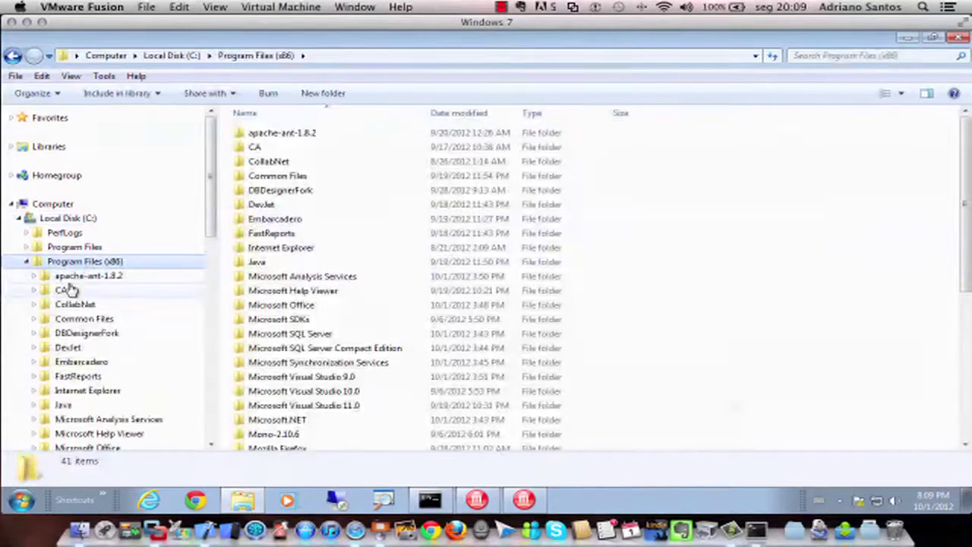
click(251, 192)
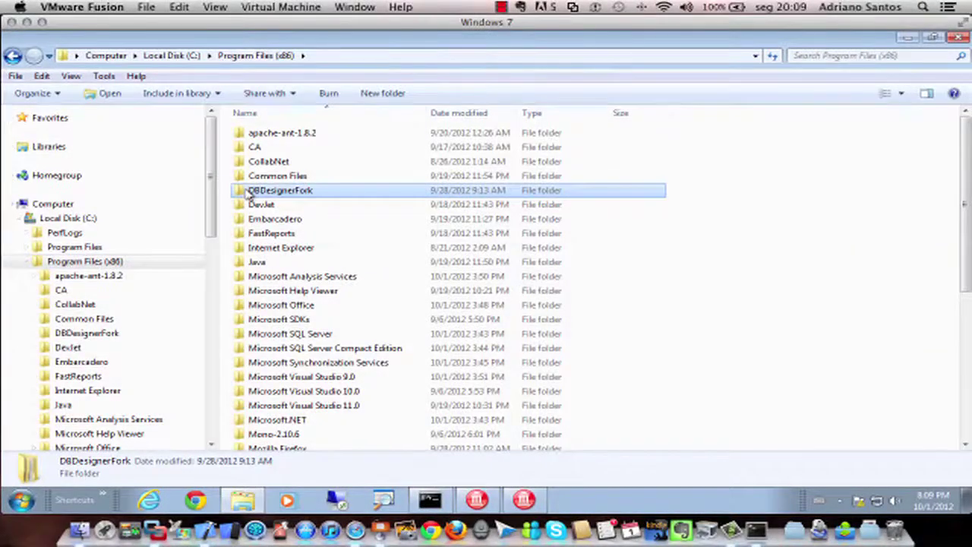
key(Down)
key(Down)
key(Down)
key(Up)
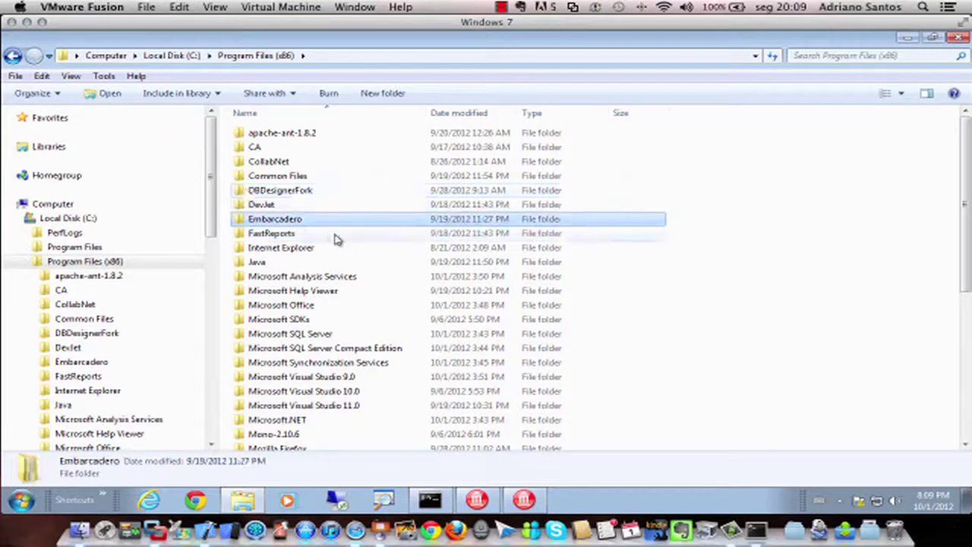
double_click(283, 220)
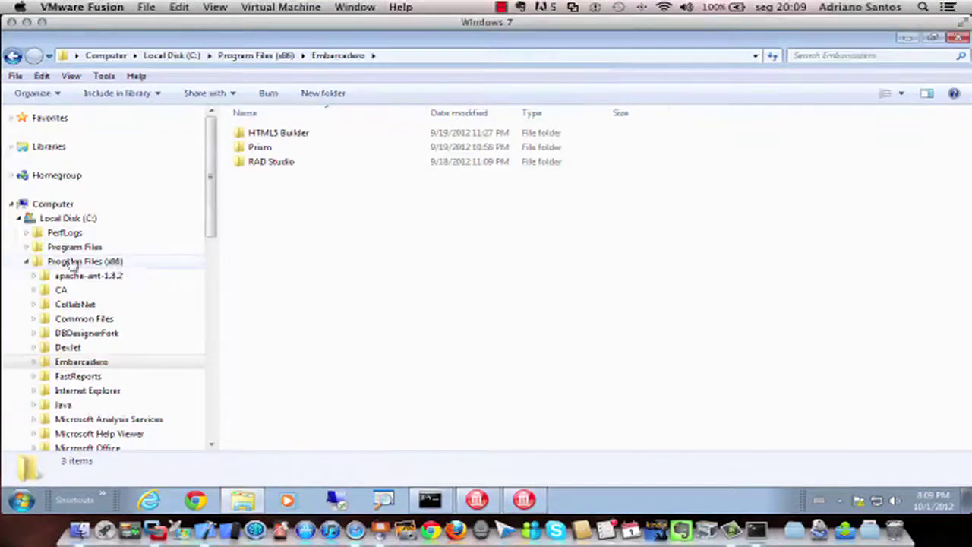
Step: Open the RAD Studio\9.0\bin folder and find the file whose name begins with dpr
double_click(278, 162)
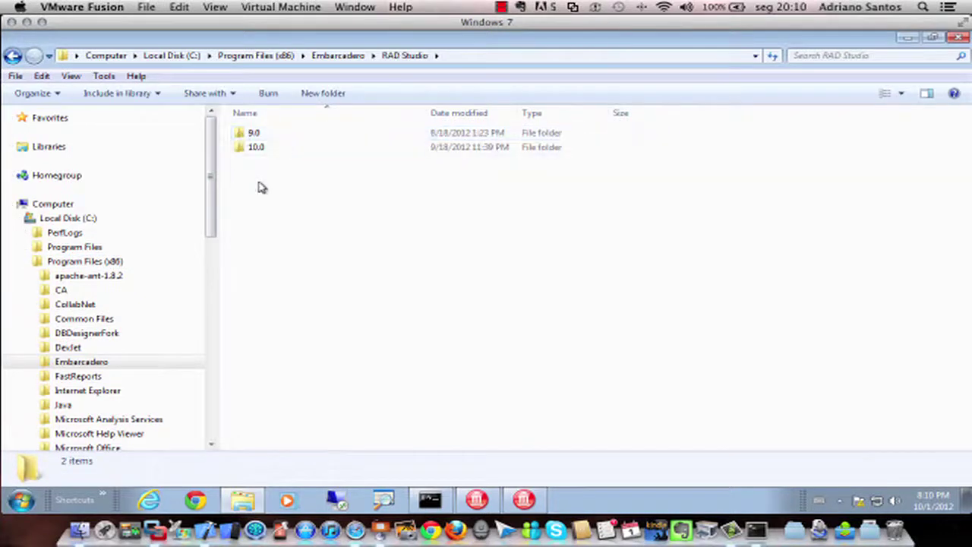
double_click(253, 133)
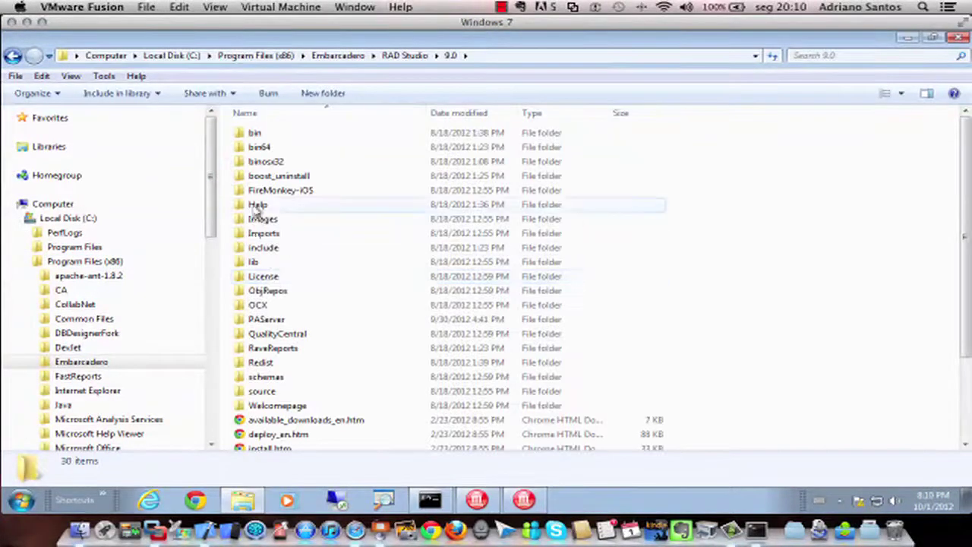
double_click(254, 133)
text(dpr)
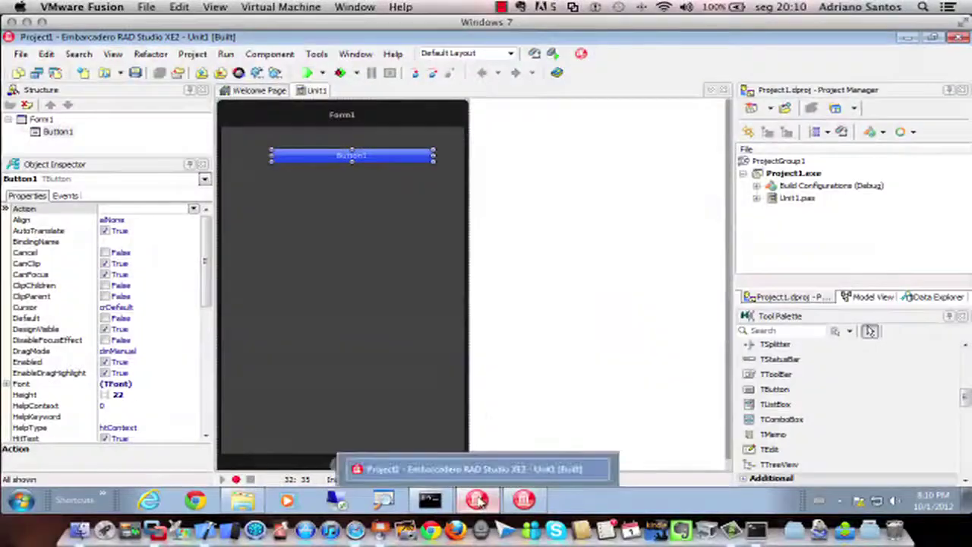
Step: Add an external tool titled Delphi par Xcode with program dpr2xcode.exe and parameter $Project, and run it on the project
click(317, 54)
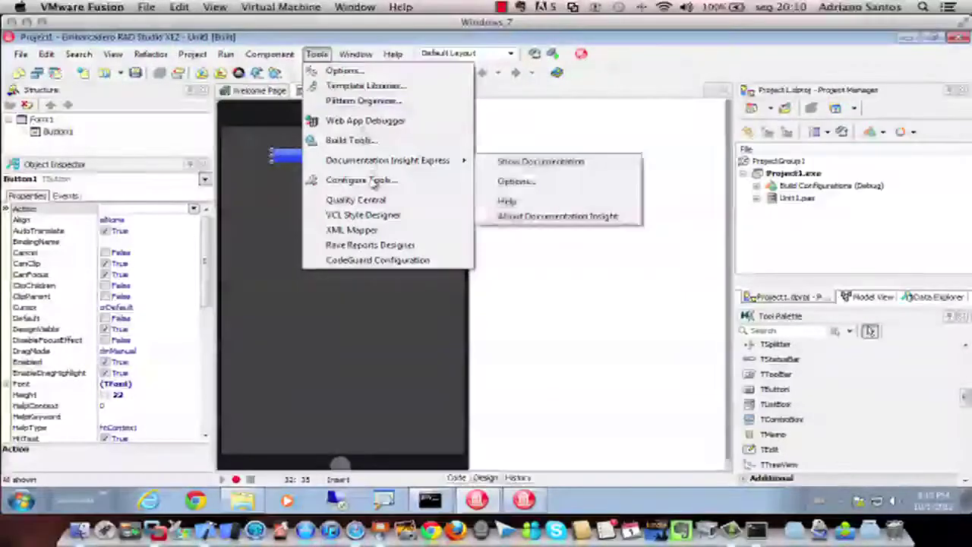
click(361, 179)
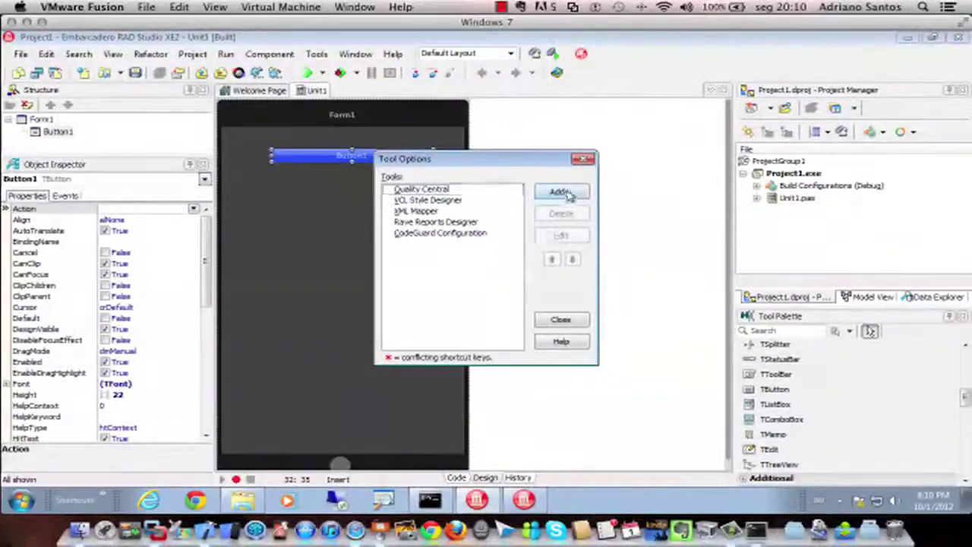
click(562, 193)
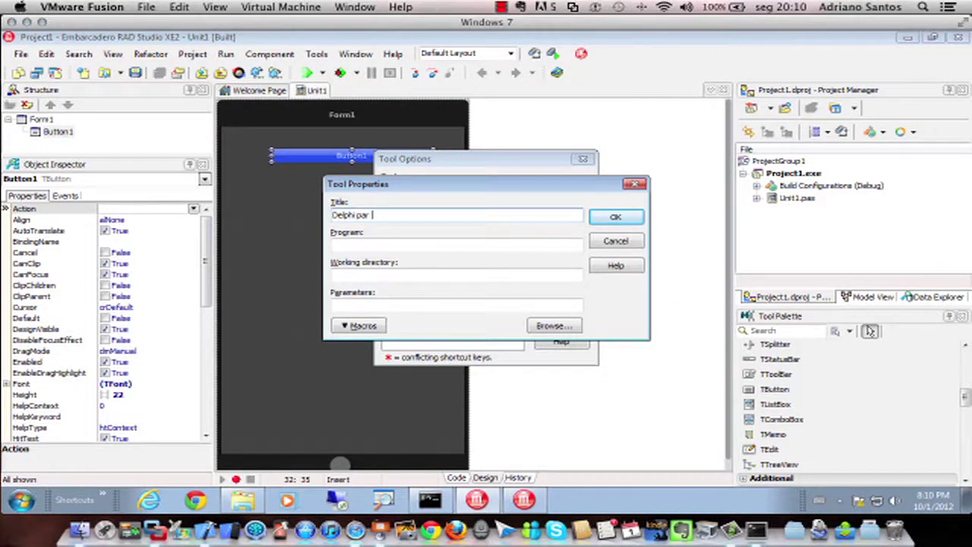
click(334, 244)
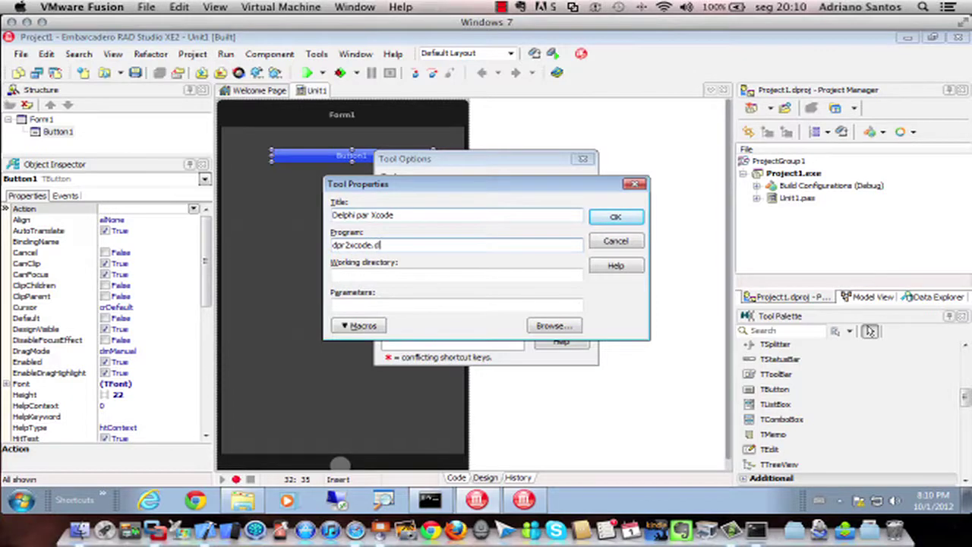
click(333, 275)
click(389, 244)
click(332, 275)
click(385, 304)
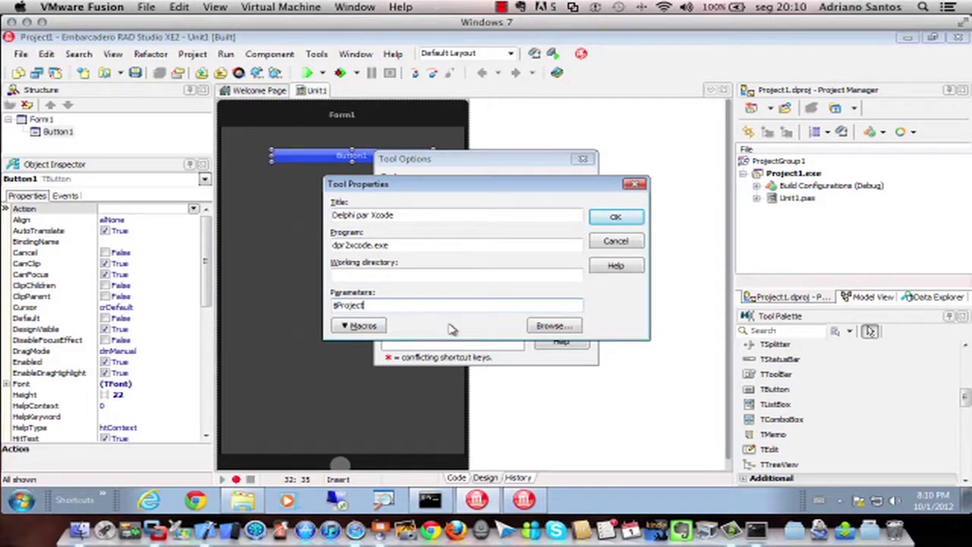
click(615, 217)
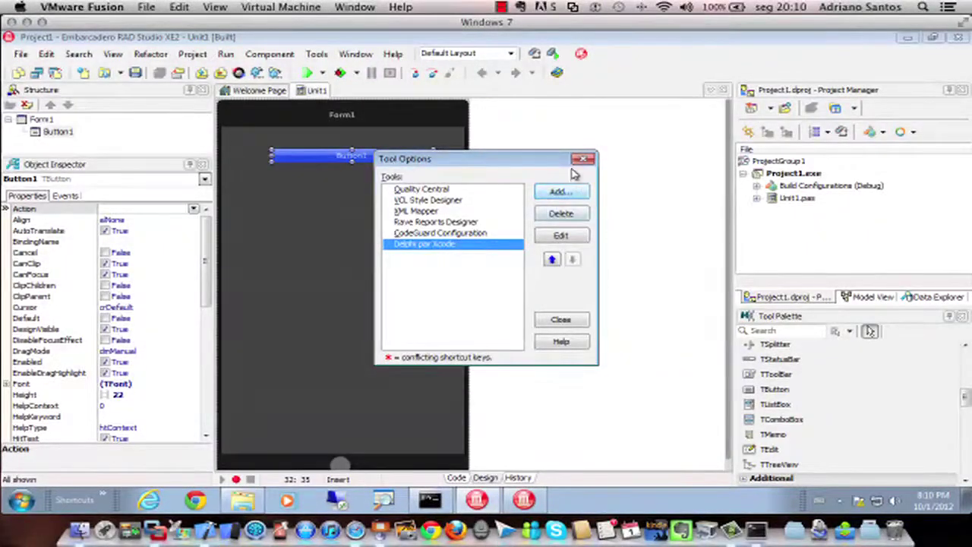
click(560, 319)
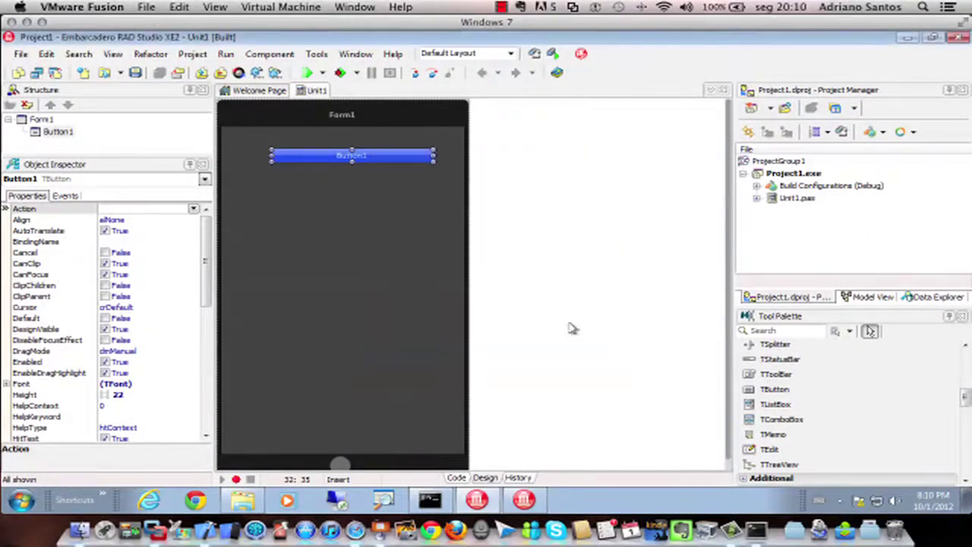
click(317, 54)
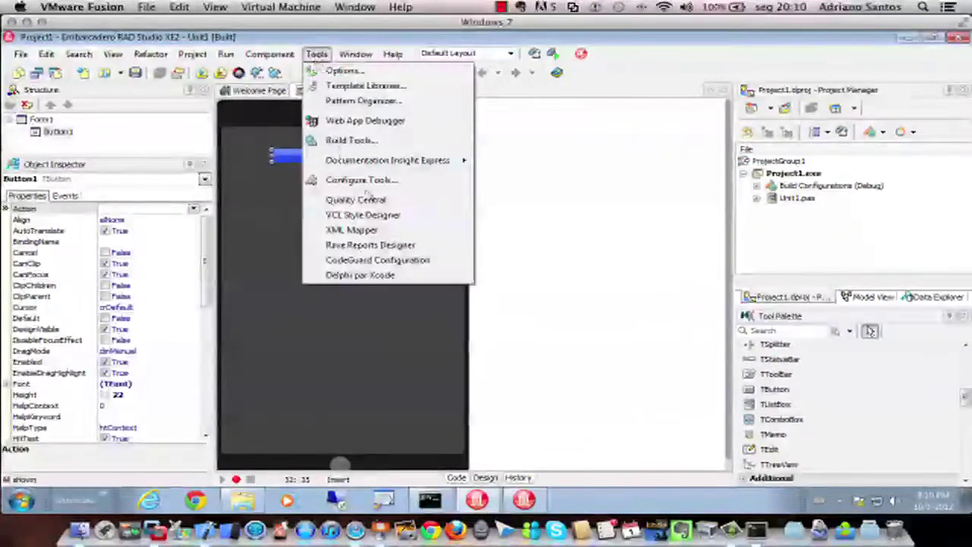
click(383, 278)
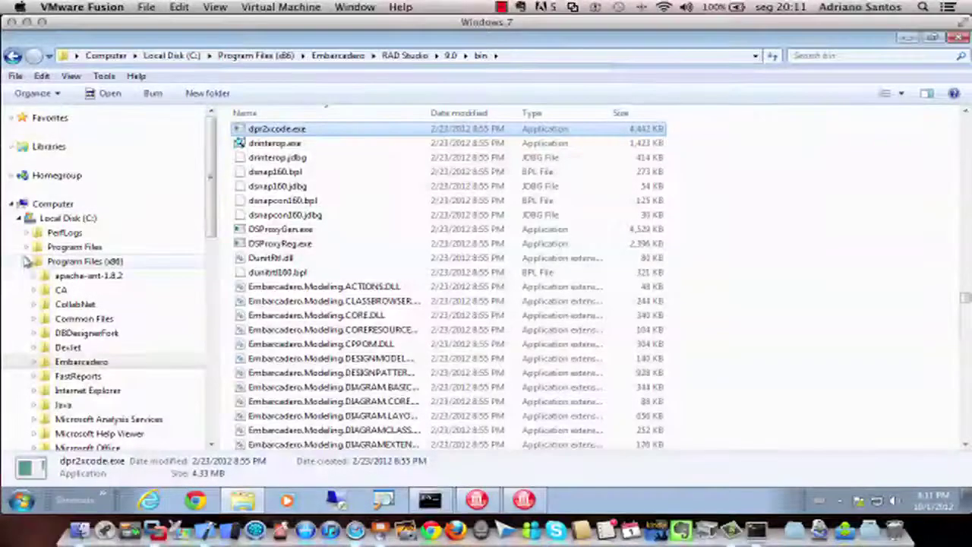
Step: In Windows Explorer, open the generated xcode folder on drive Z: under Documents\Projects\Samples\Delphi\iOSXE2
click(27, 260)
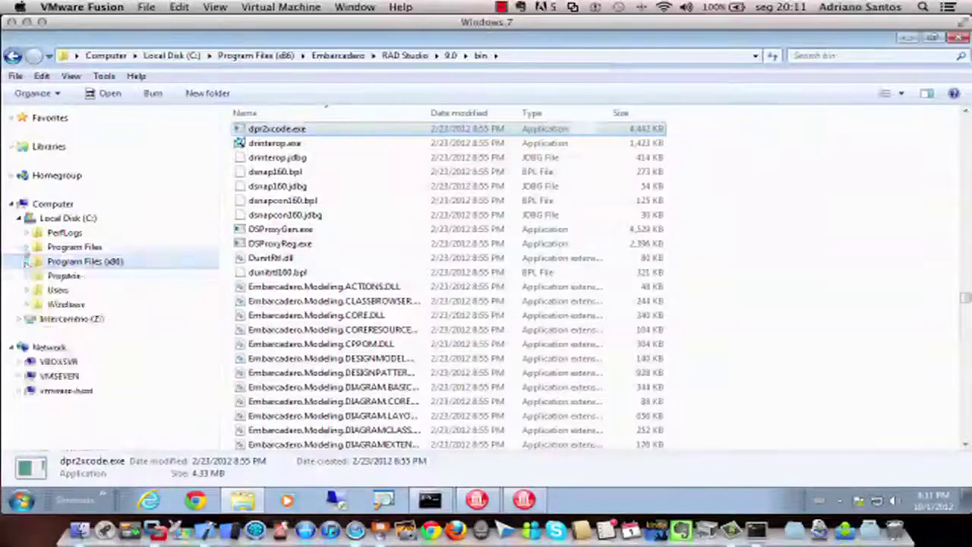
click(19, 218)
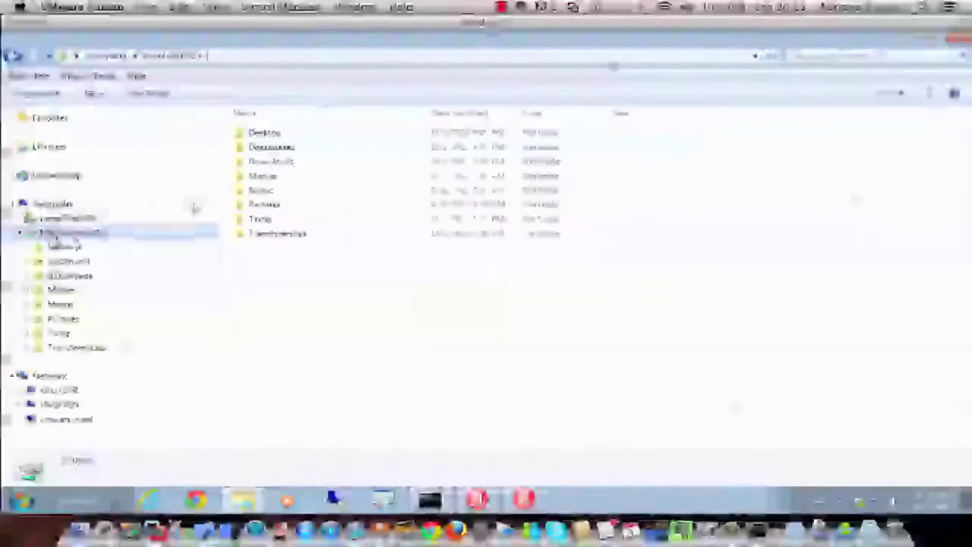
double_click(265, 148)
click(266, 150)
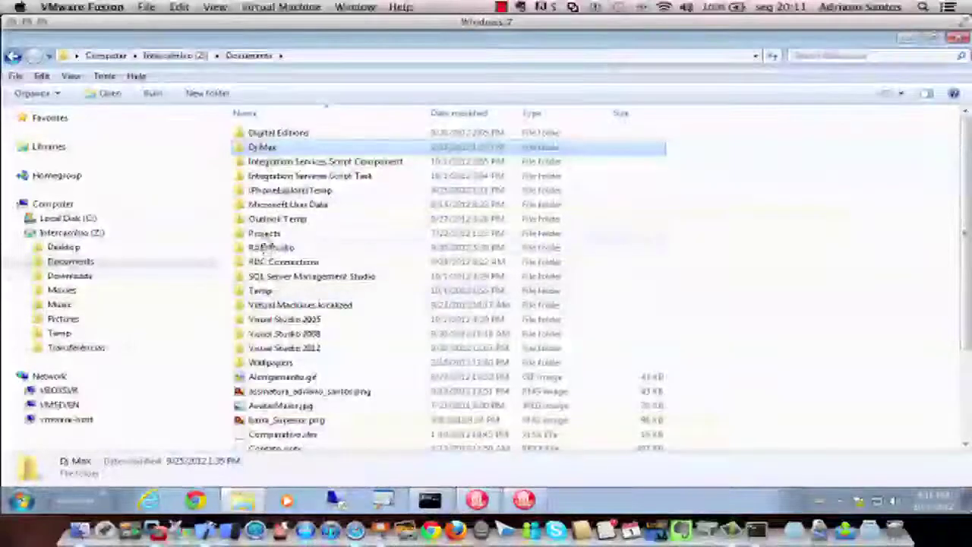
click(264, 234)
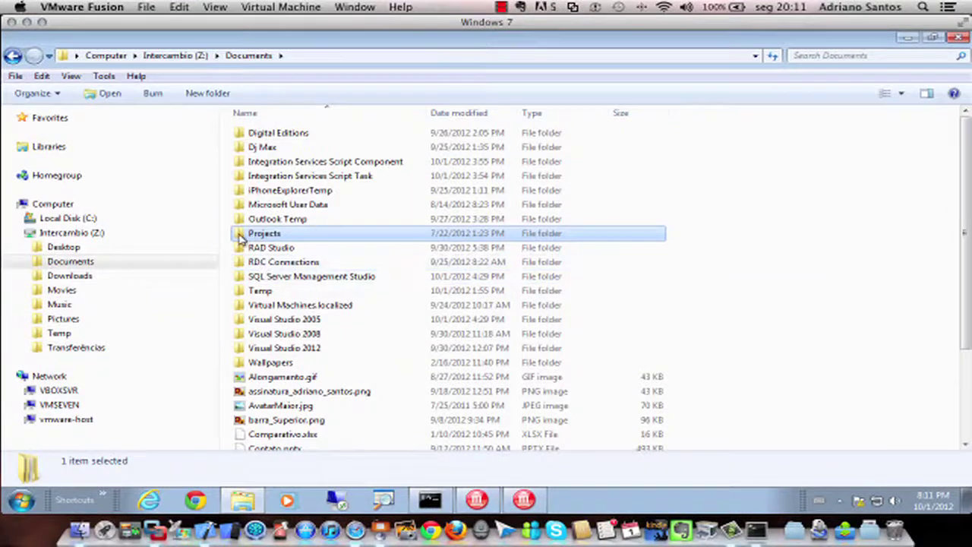
double_click(249, 236)
click(262, 220)
double_click(262, 220)
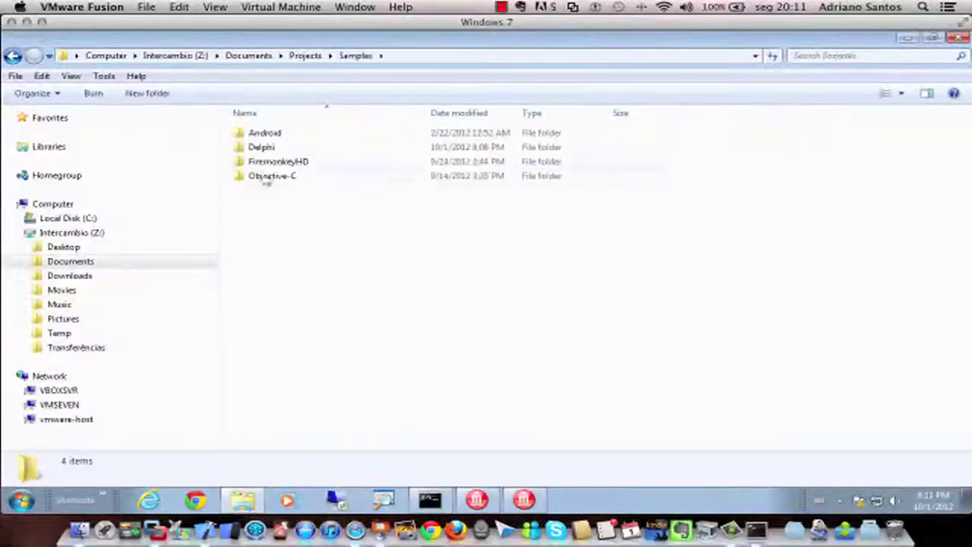
double_click(257, 146)
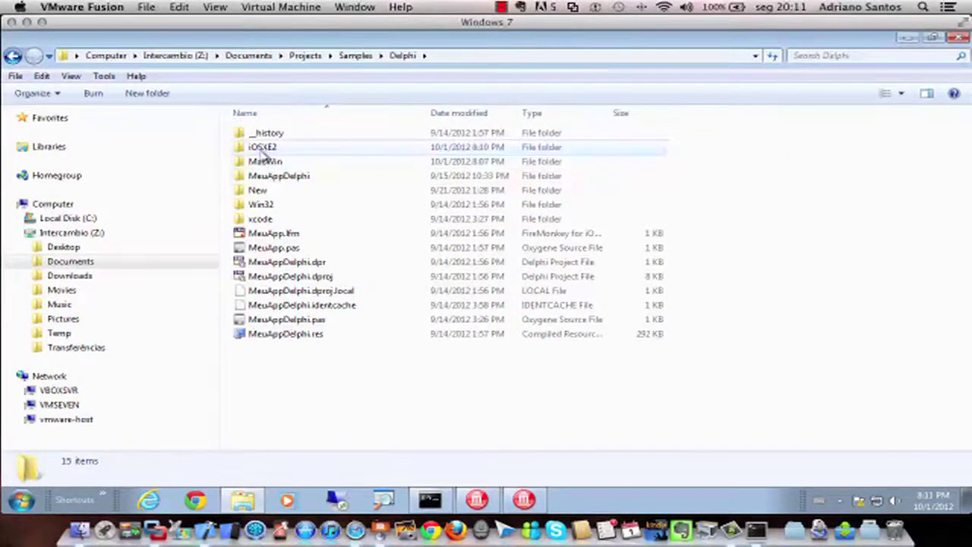
double_click(263, 147)
double_click(262, 146)
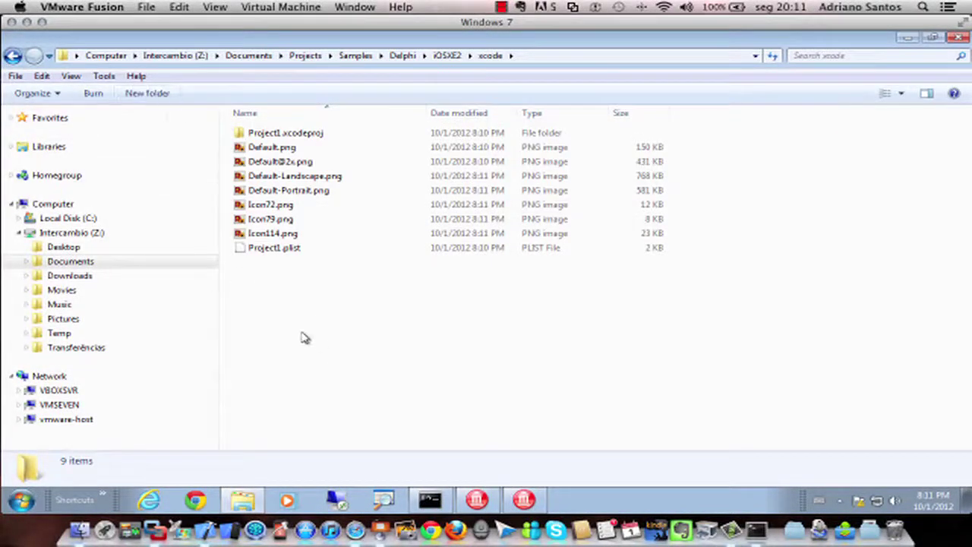
Step: Minimize the virtual machine and open Project1.xcodeproj from Documents/Projects/Samples/Delphi/iOSXE2/xcode in Xcode
click(26, 22)
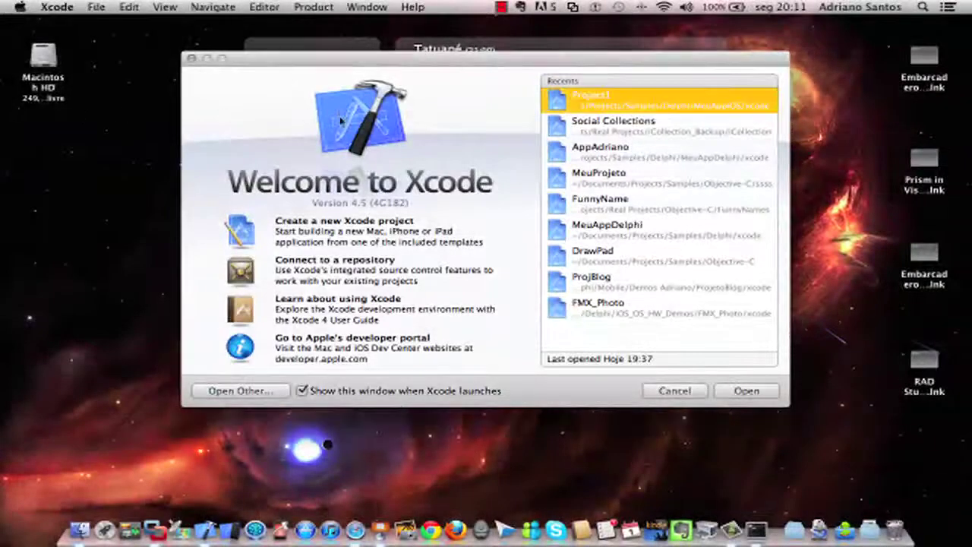
click(248, 394)
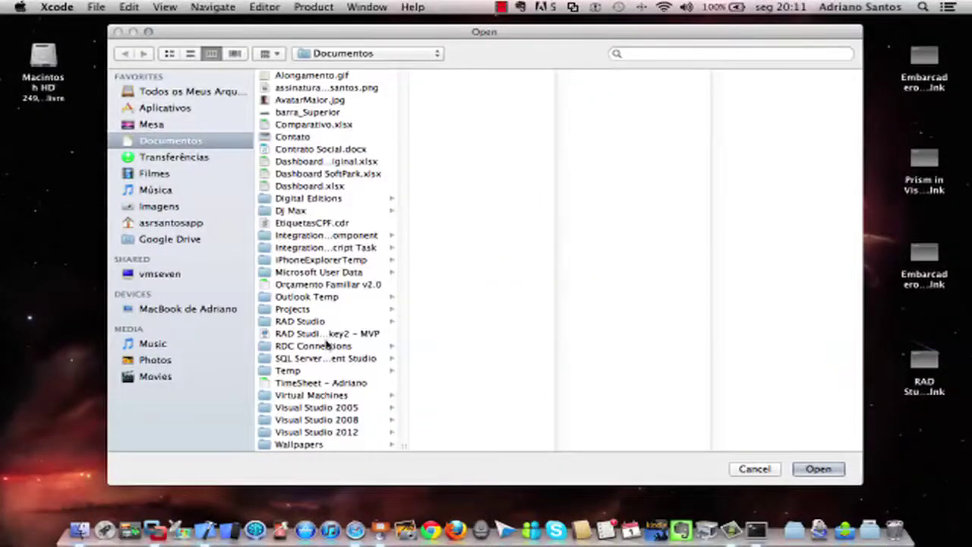
click(298, 311)
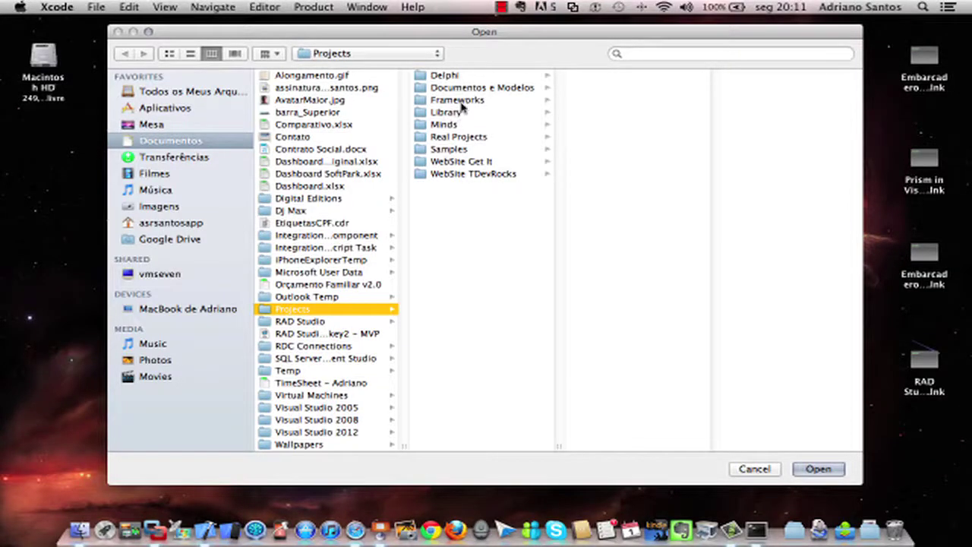
click(449, 149)
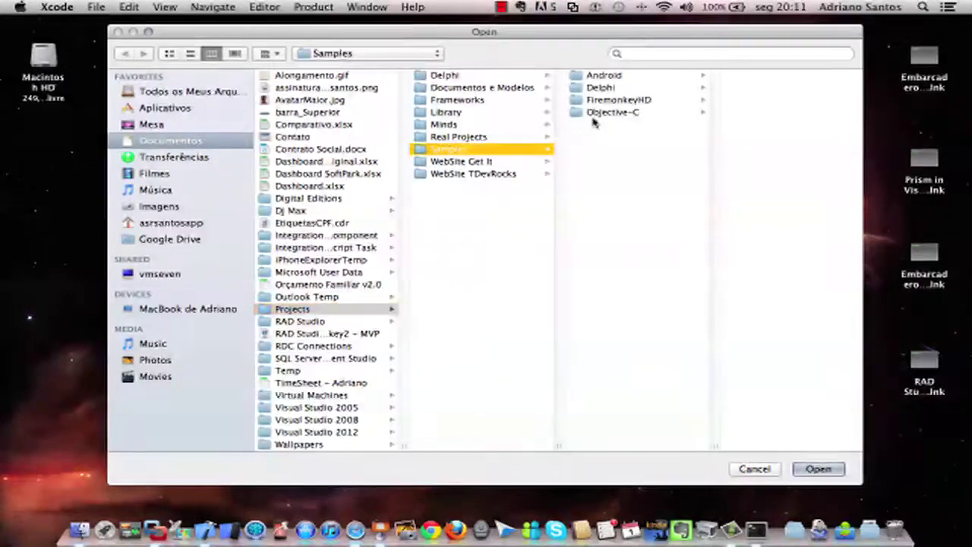
click(598, 88)
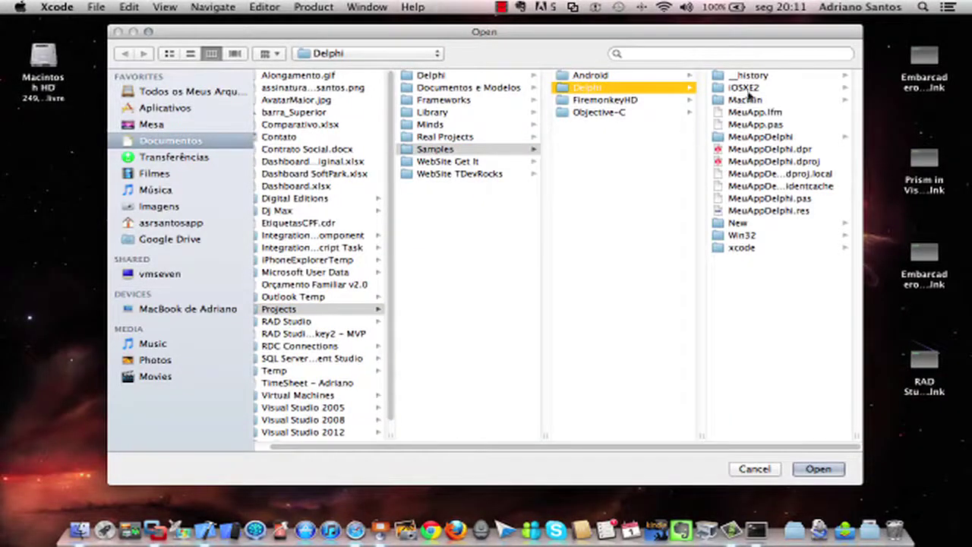
click(748, 88)
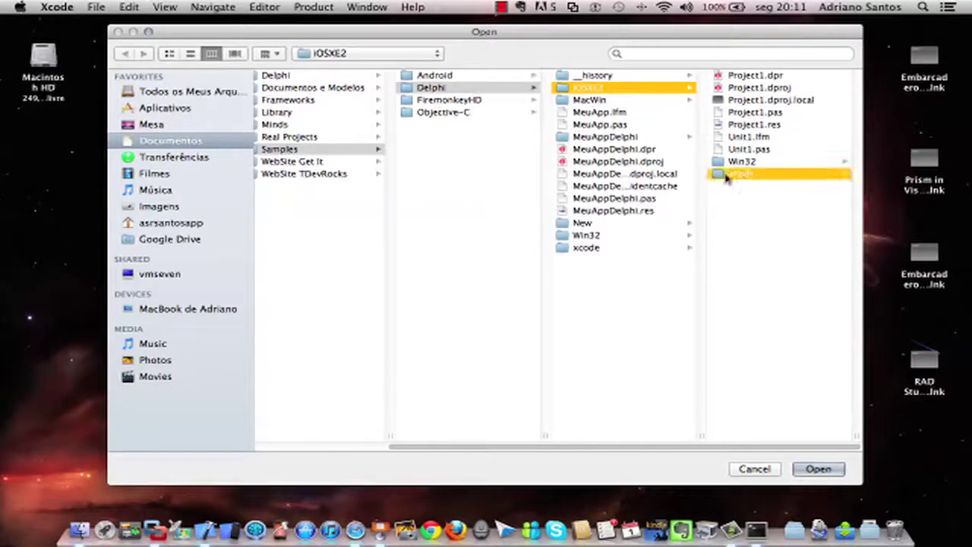
click(729, 175)
click(736, 177)
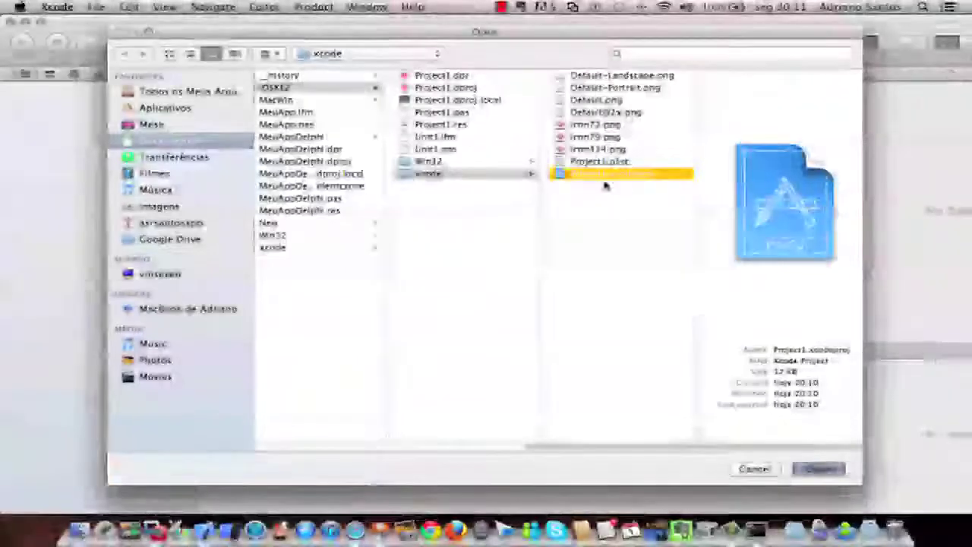
double_click(608, 174)
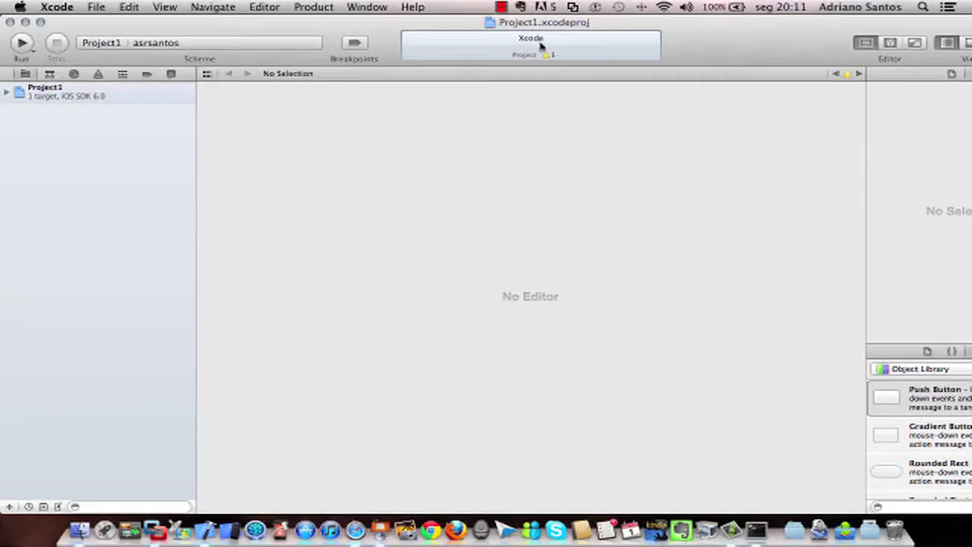
Step: Expand Project1 and its Sources group, and examine the code of Project1.pas and Unit1.pas
click(7, 92)
click(17, 167)
click(17, 155)
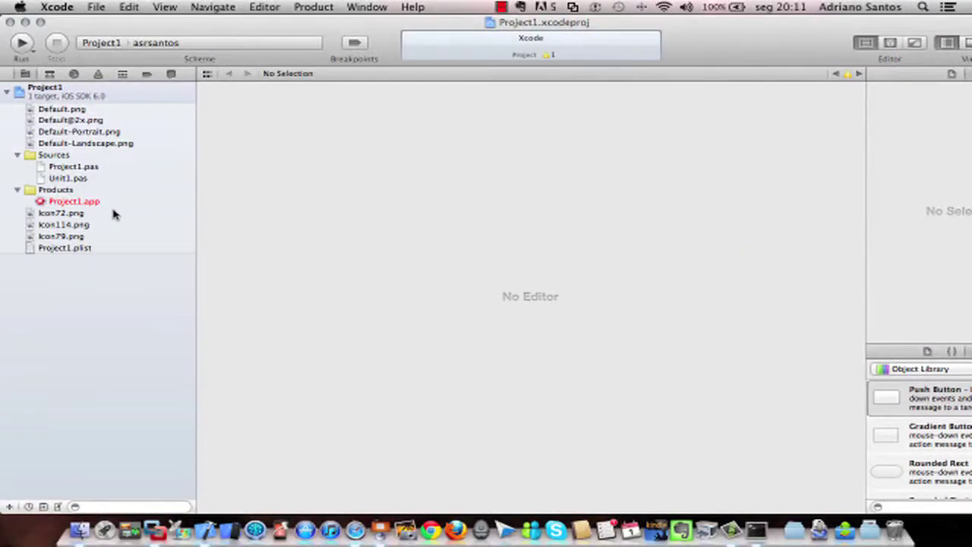
click(83, 169)
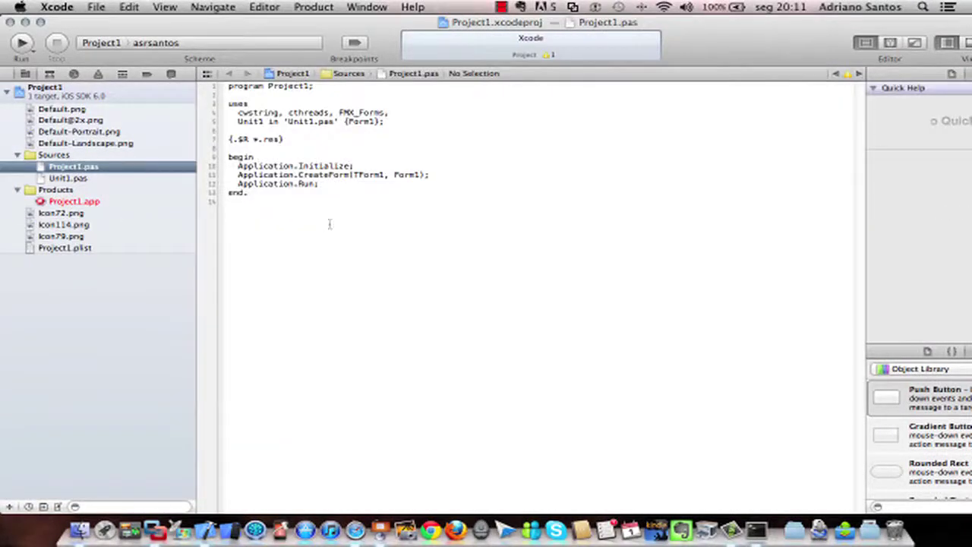
drag(332, 222, 159, 92)
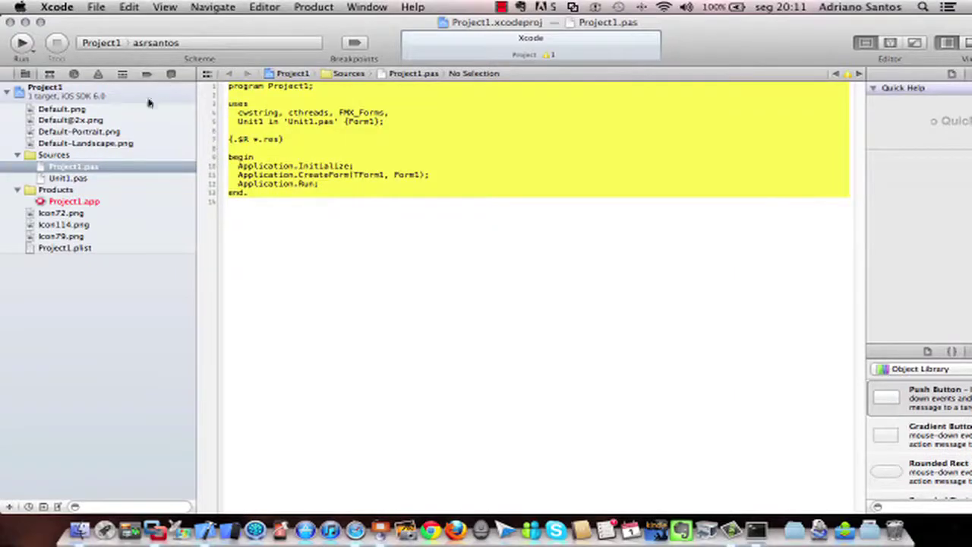
click(76, 180)
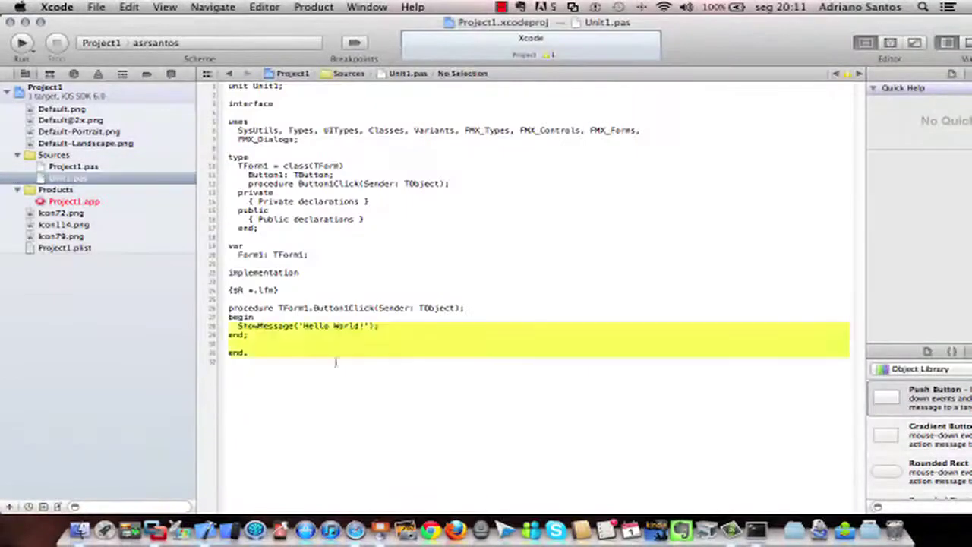
key(super+a)
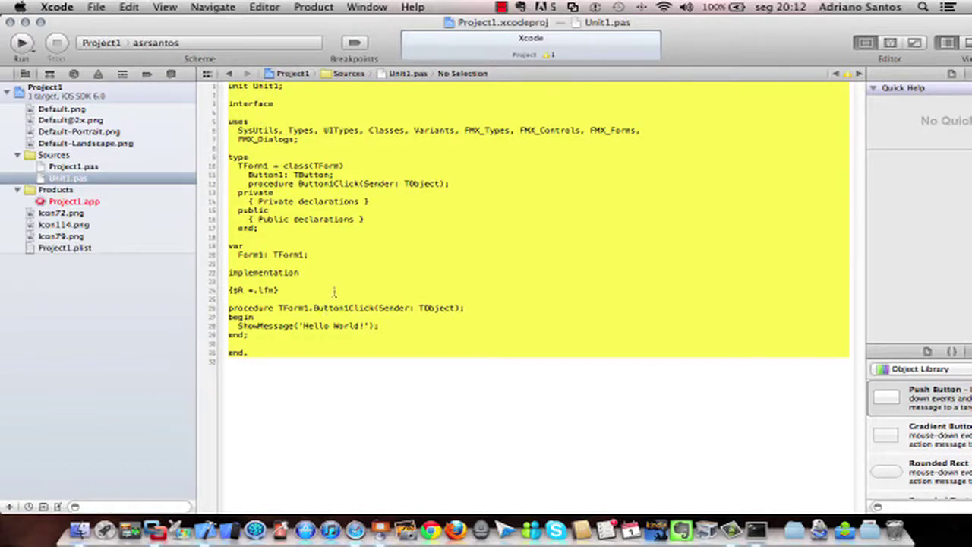
Step: Set Project1's run destination to iPhone 6.0 Simulator and run the application
click(224, 47)
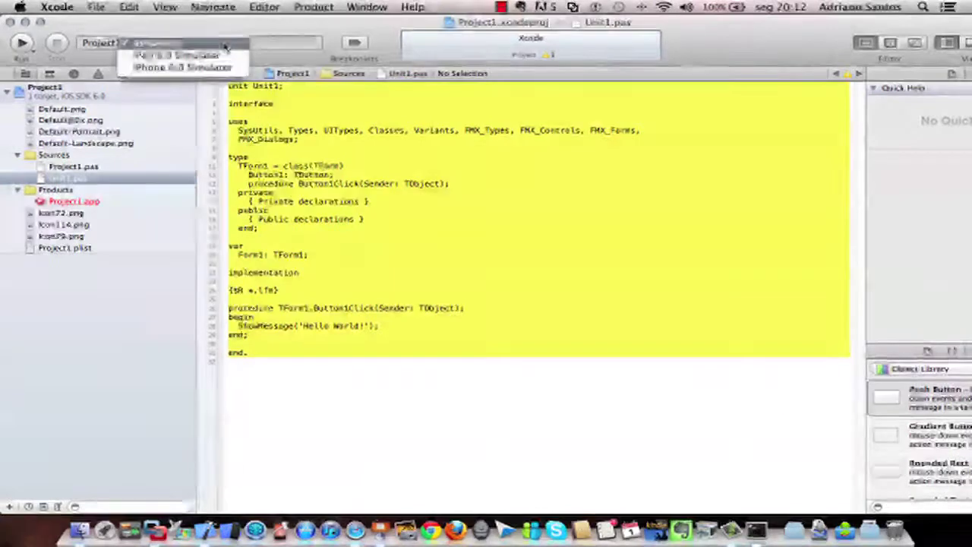
click(175, 69)
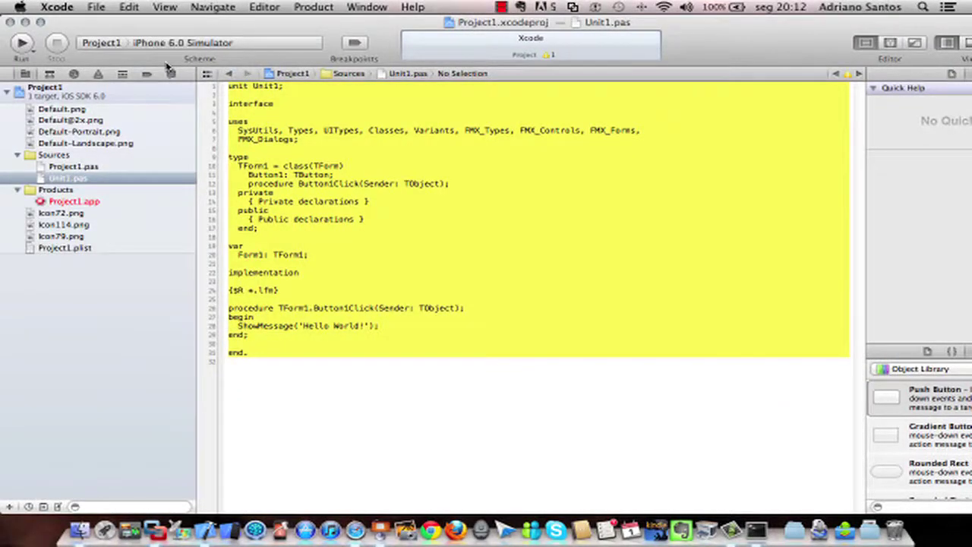
click(21, 45)
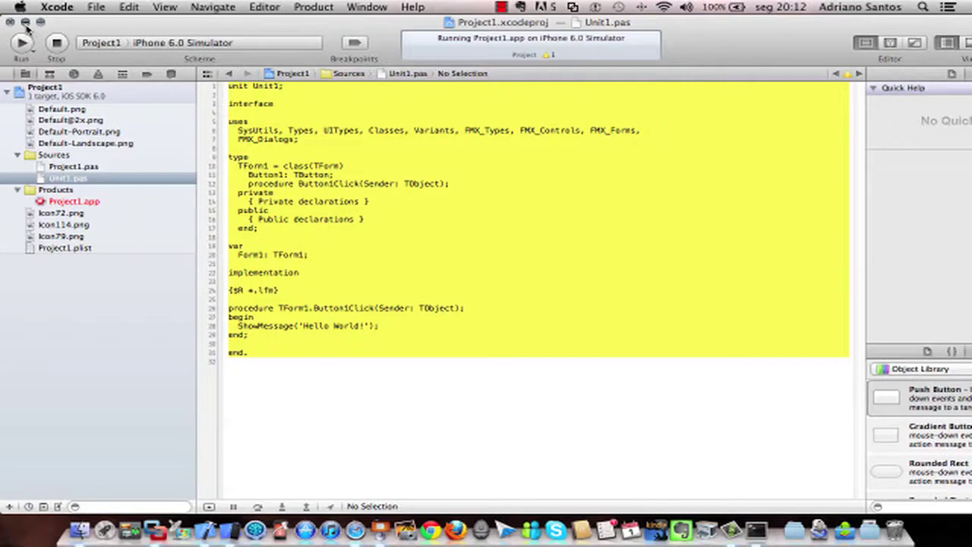
Step: Switch to the iOS Simulator and test Button1's message in the running application
mouse_move(2, 2)
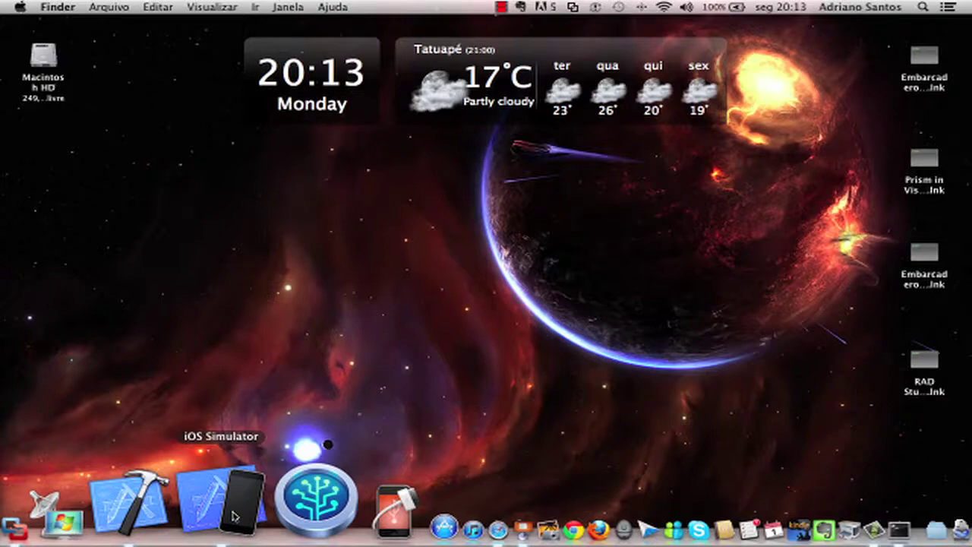
click(232, 517)
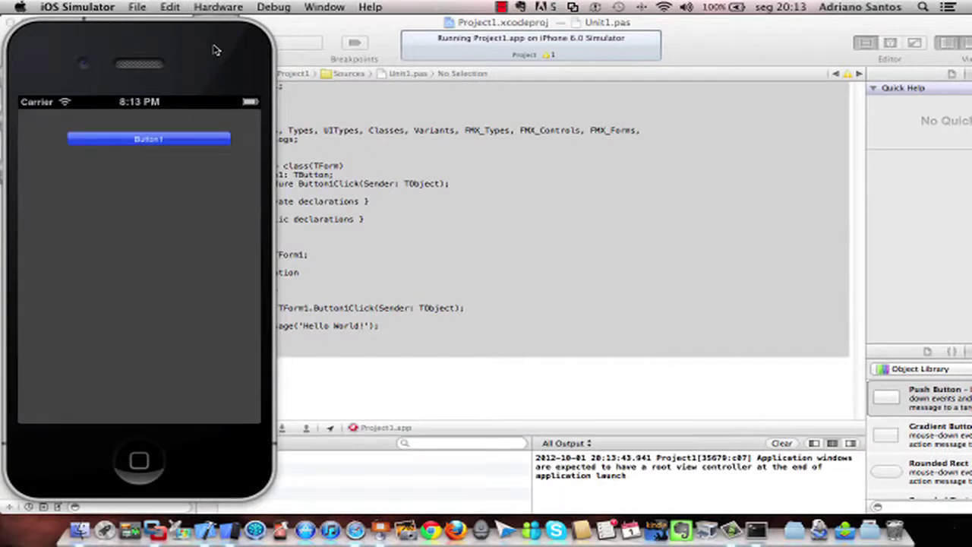
click(192, 140)
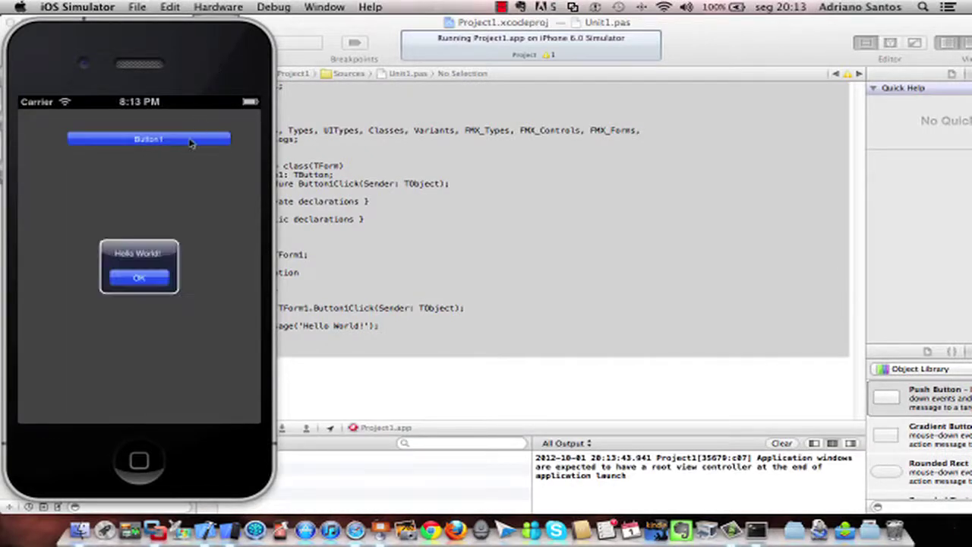
Step: Dismiss the message, test Button1 once more, and reopen Project1 from the simulated iPhone's home screen
click(154, 286)
click(151, 138)
click(155, 278)
click(140, 456)
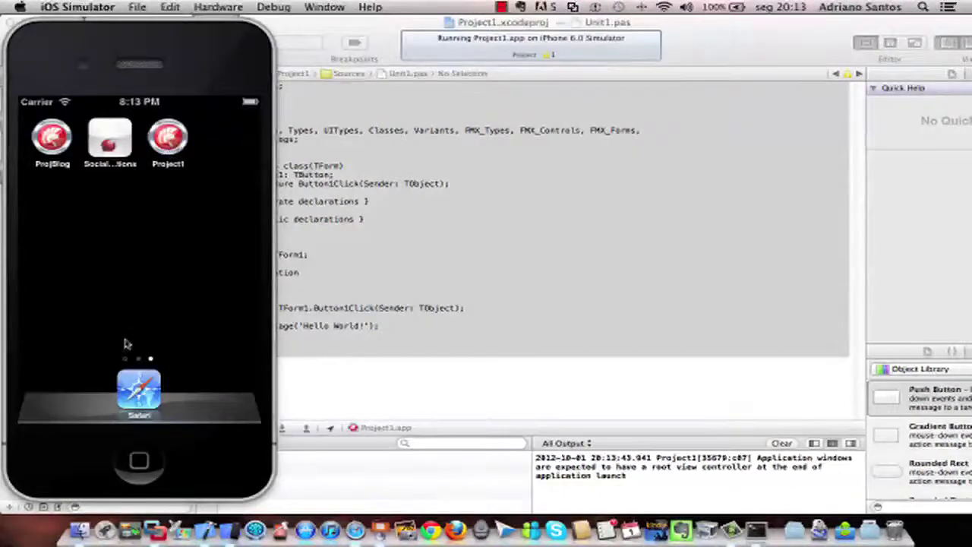
click(168, 144)
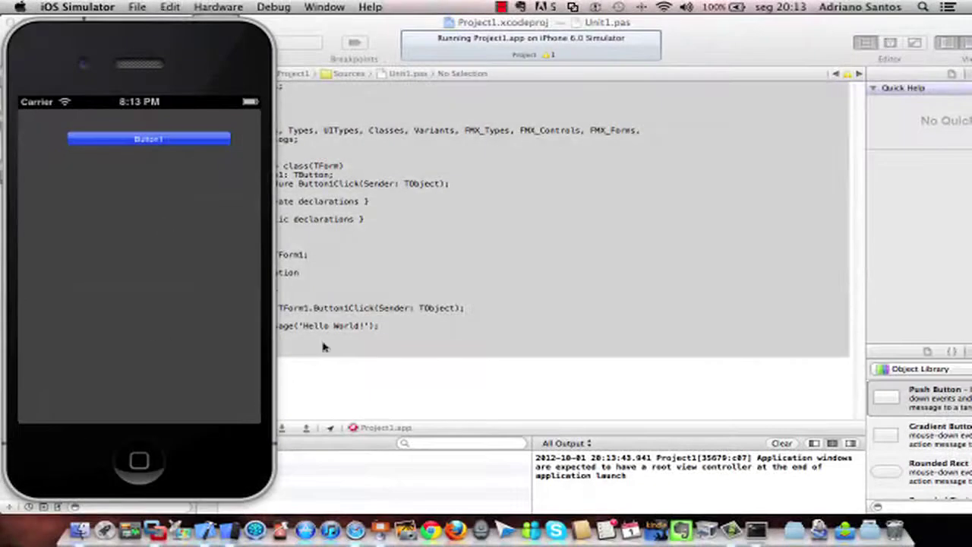
Step: Switch to Xcode and try the named iOS device as Project1's run destination, restoring iPhone 6.0 Simulator
click(355, 309)
click(206, 41)
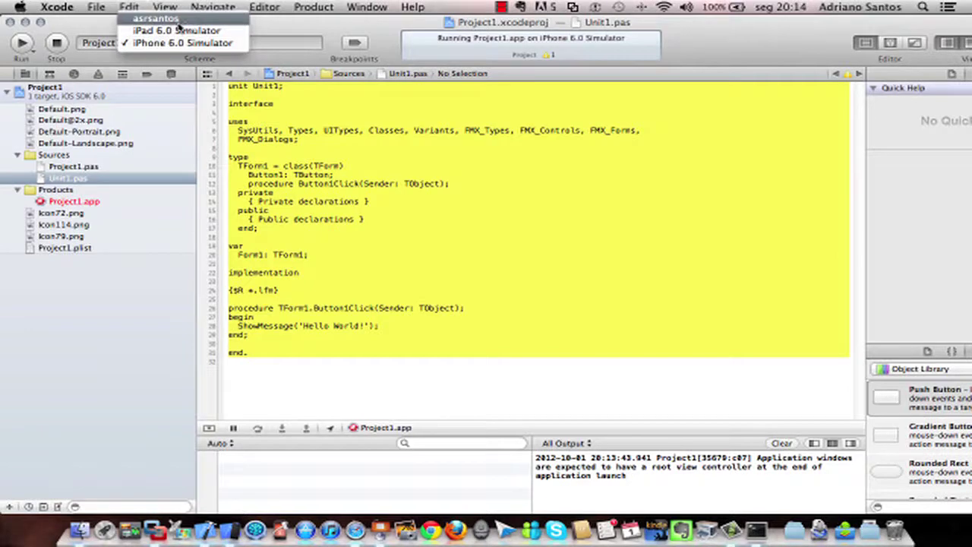
click(178, 22)
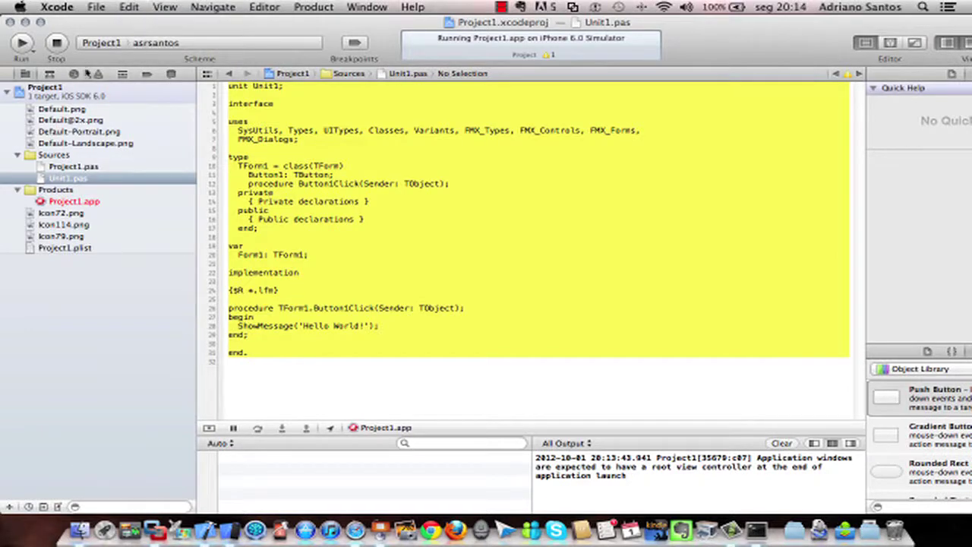
click(164, 45)
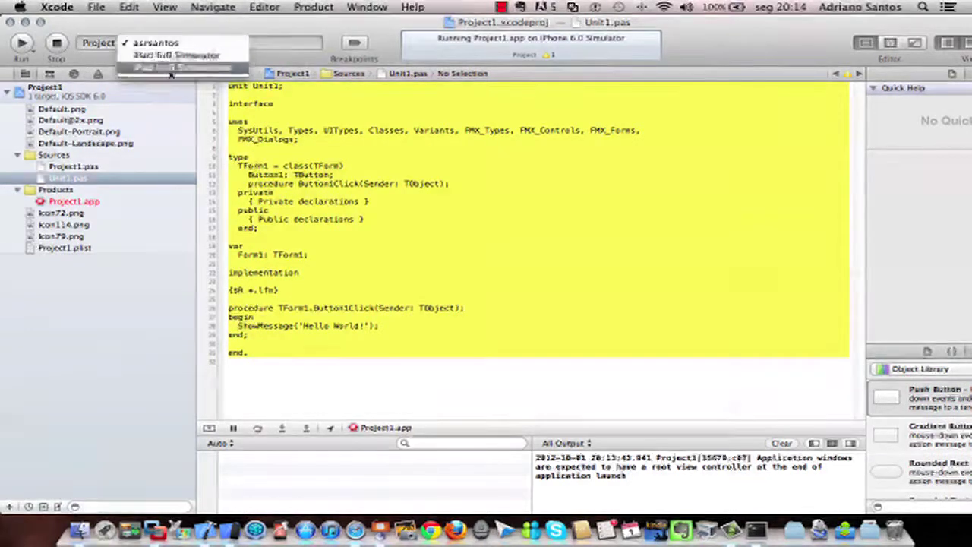
click(168, 70)
Step: Stop the running application and set Project1's run destination to the named iOS device instead of a simulator
click(59, 44)
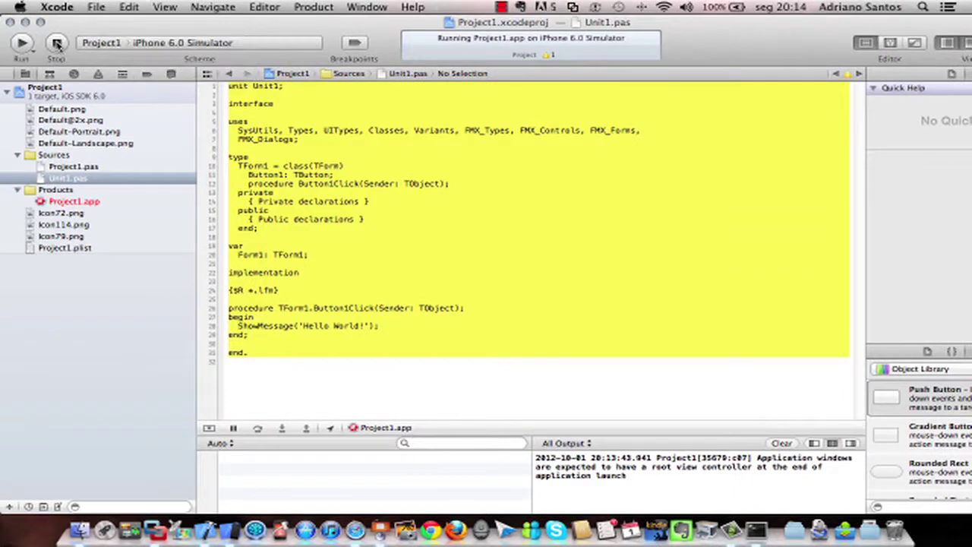
click(191, 43)
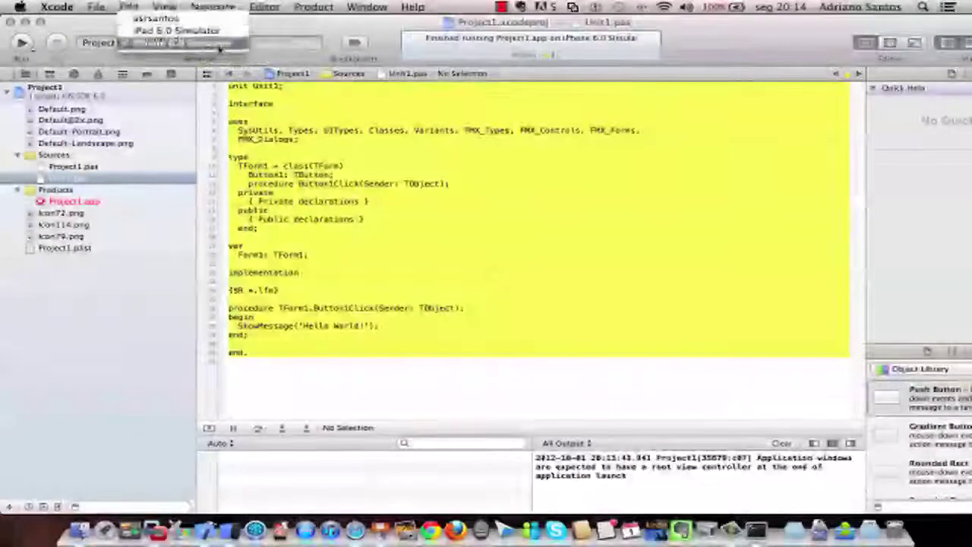
click(149, 19)
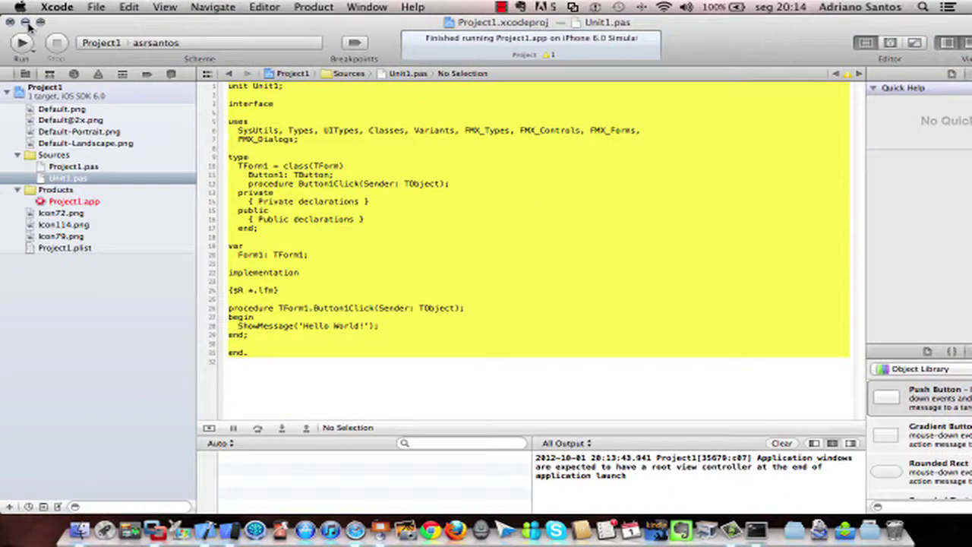